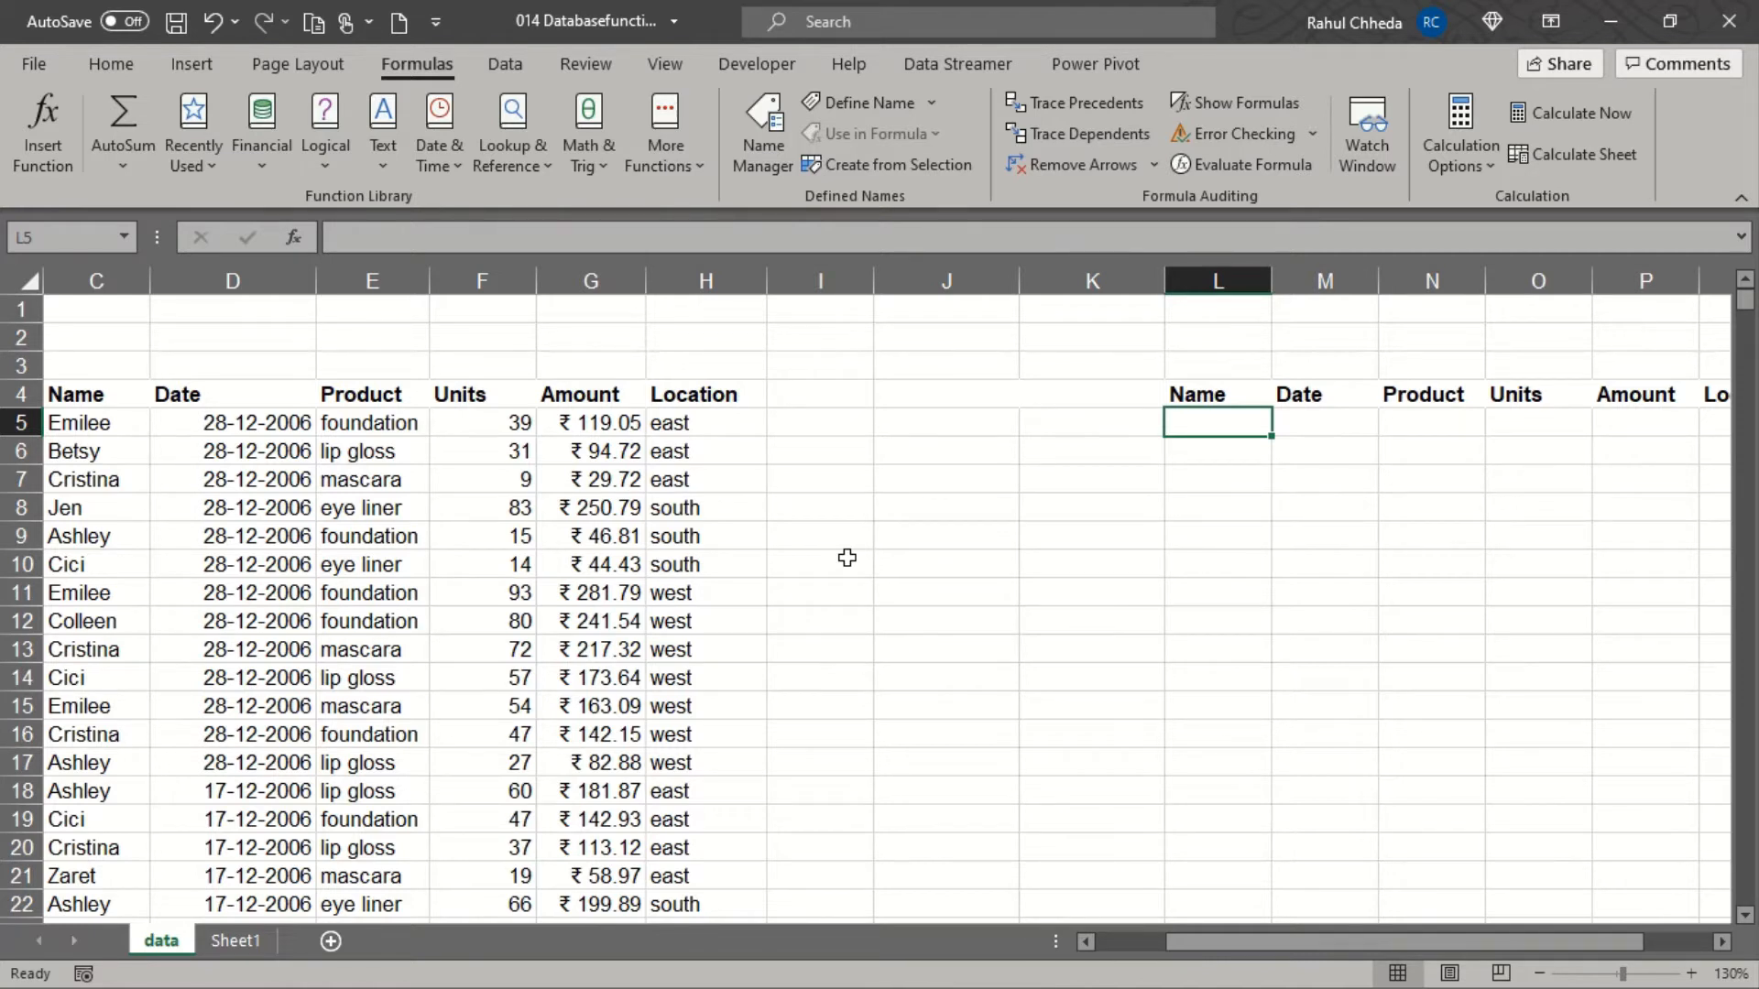
Define a workbook name "data" for the records in C5:H1895, without the header row and the transaction number column.
scroll(286, 617, "left", 2)
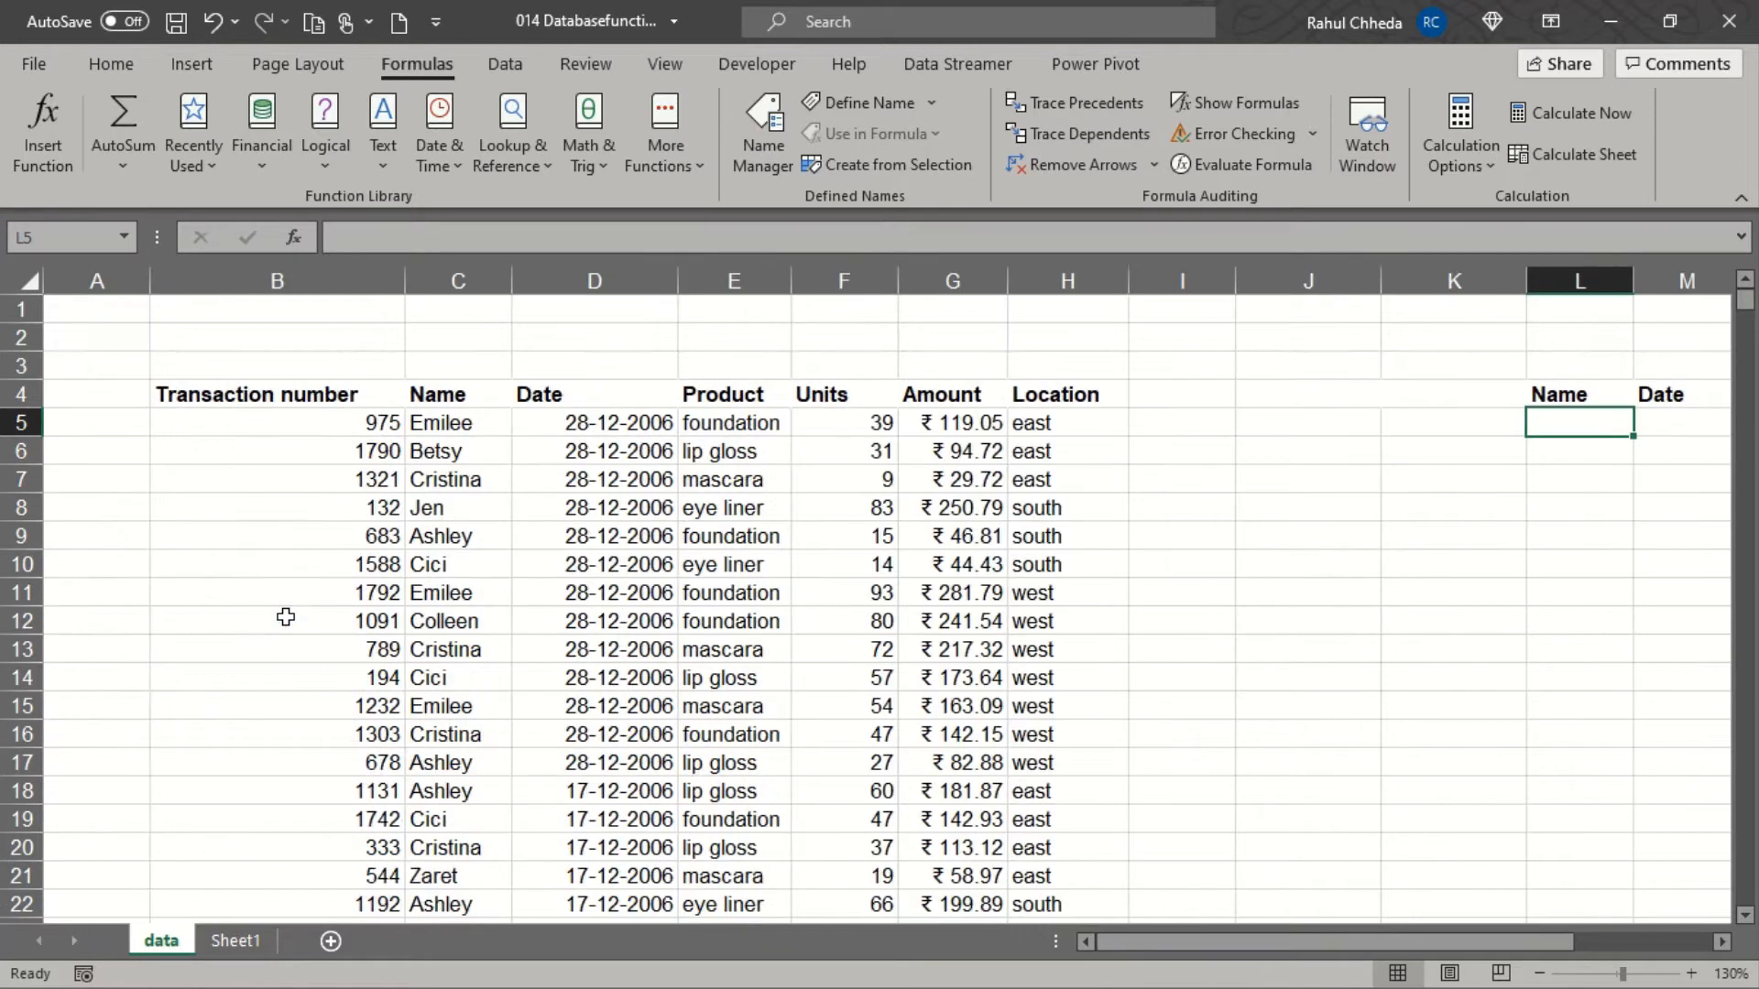
left_click(447, 426)
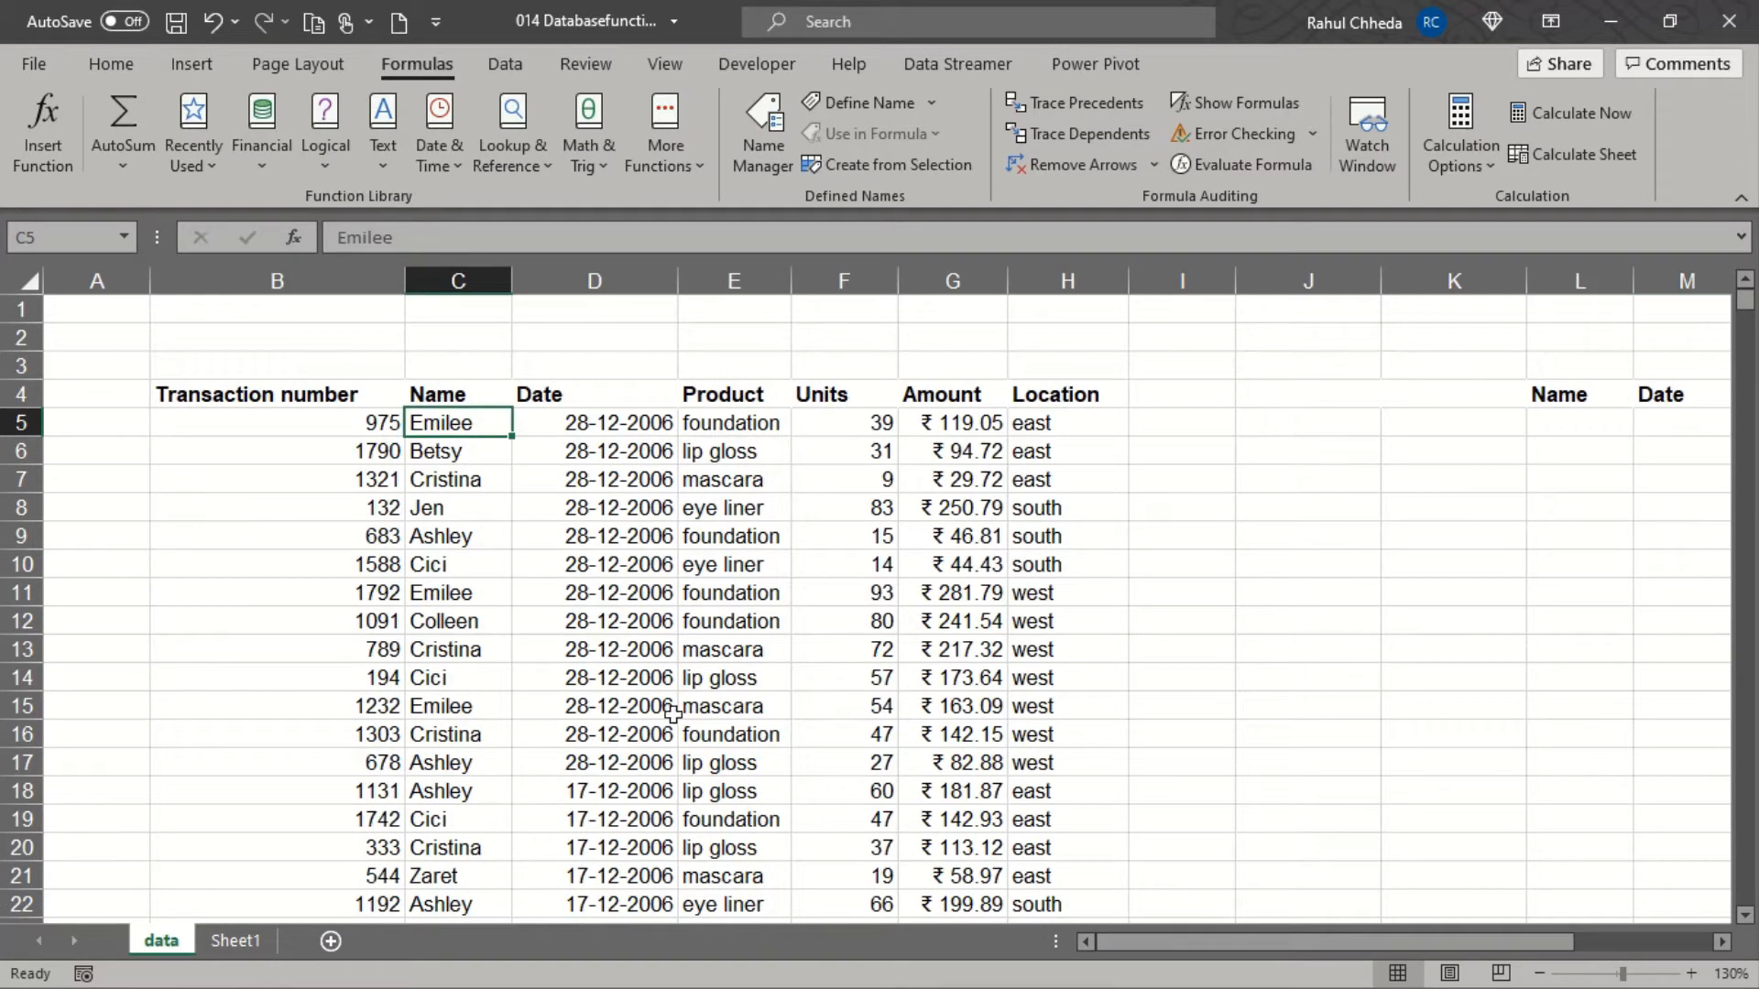
key("ctrl+shift+Right")
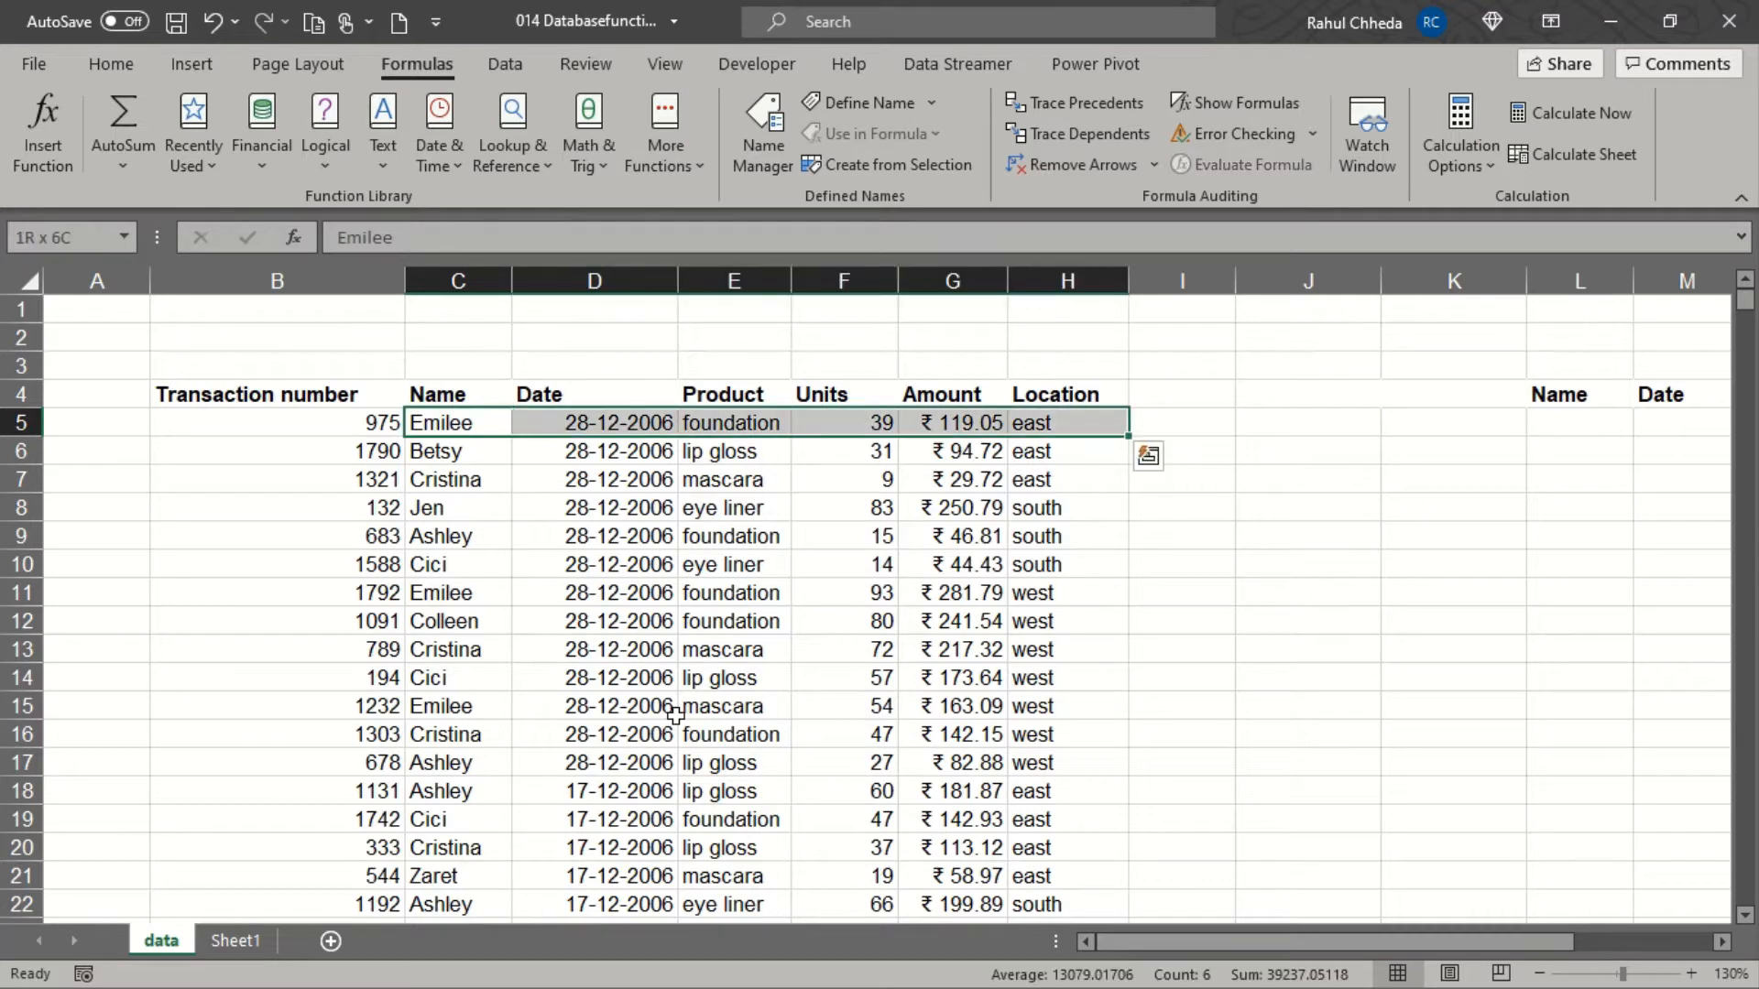
key("ctrl+shift+Down")
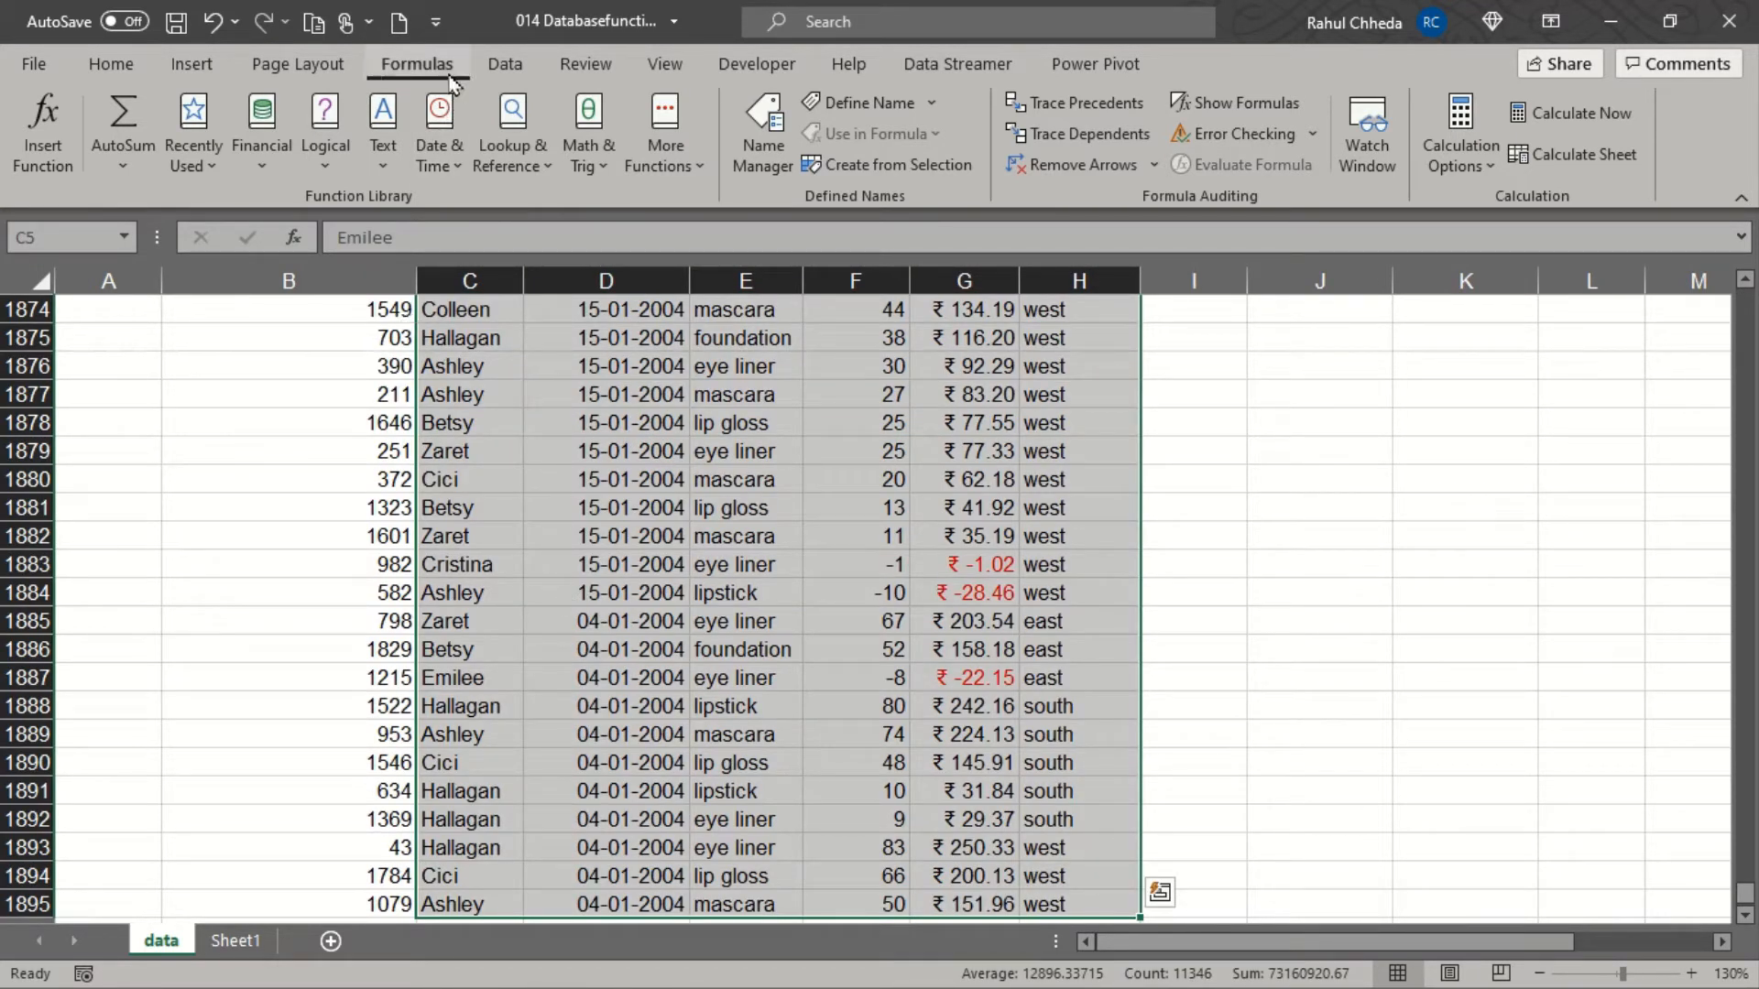
left_click(853, 105)
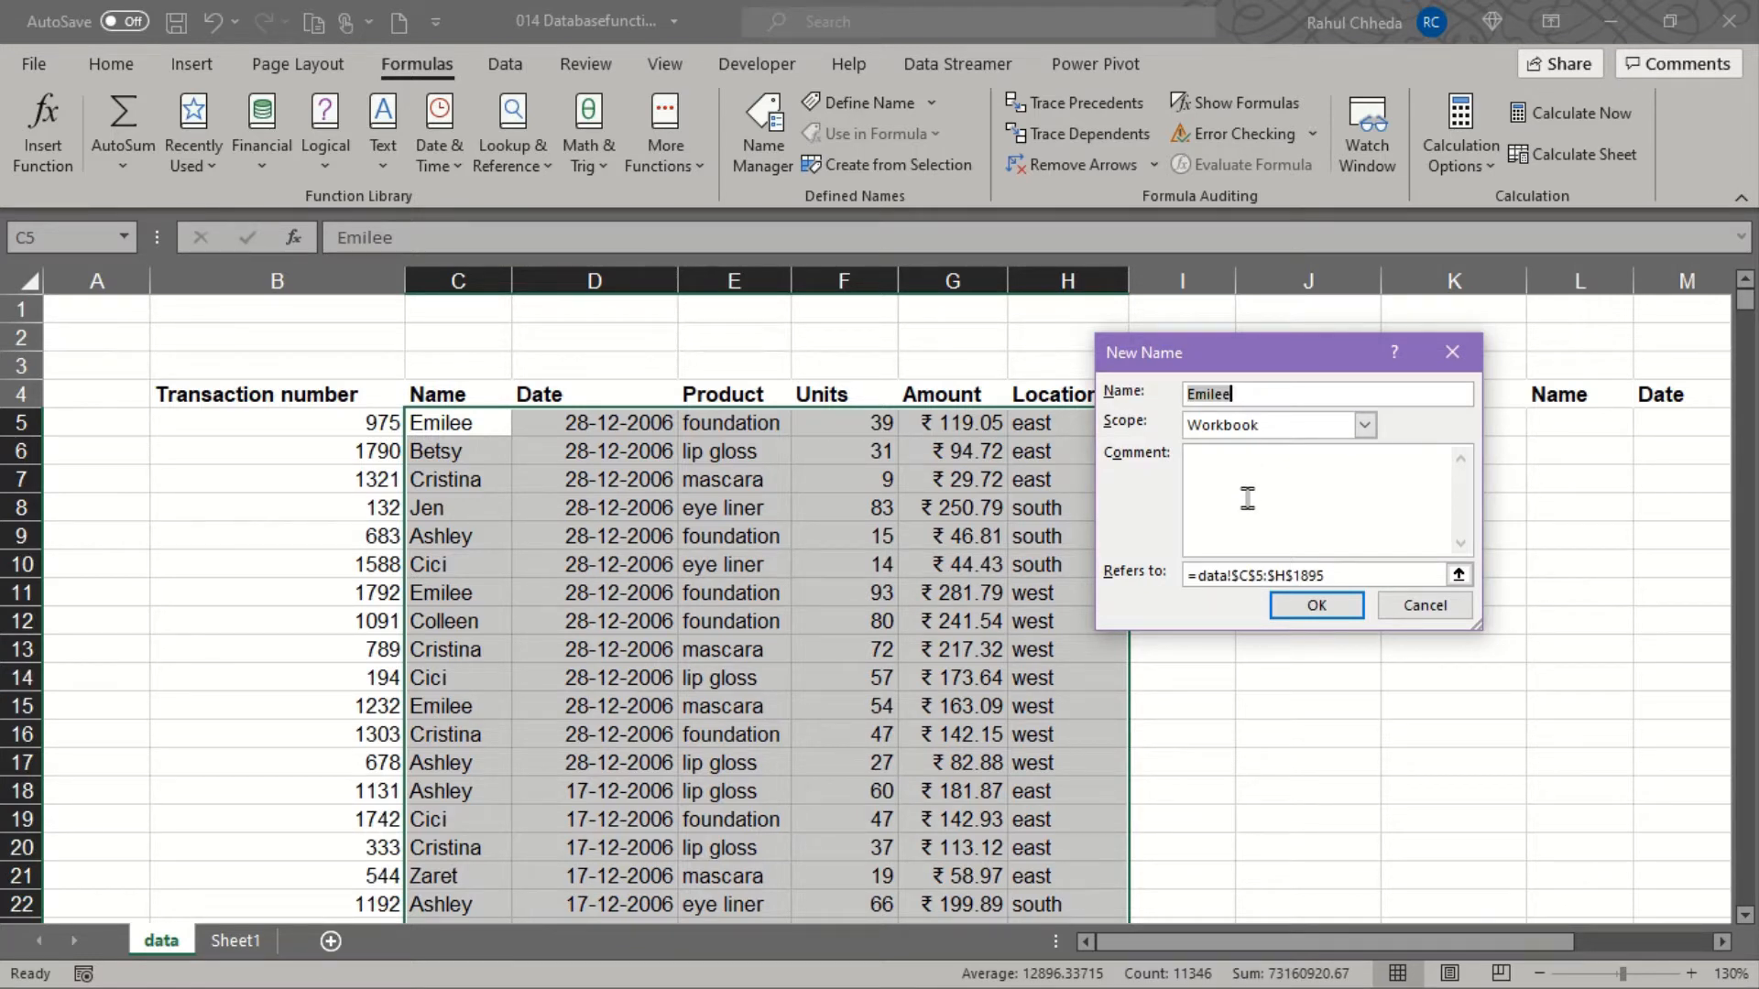
type("data")
left_click(1316, 606)
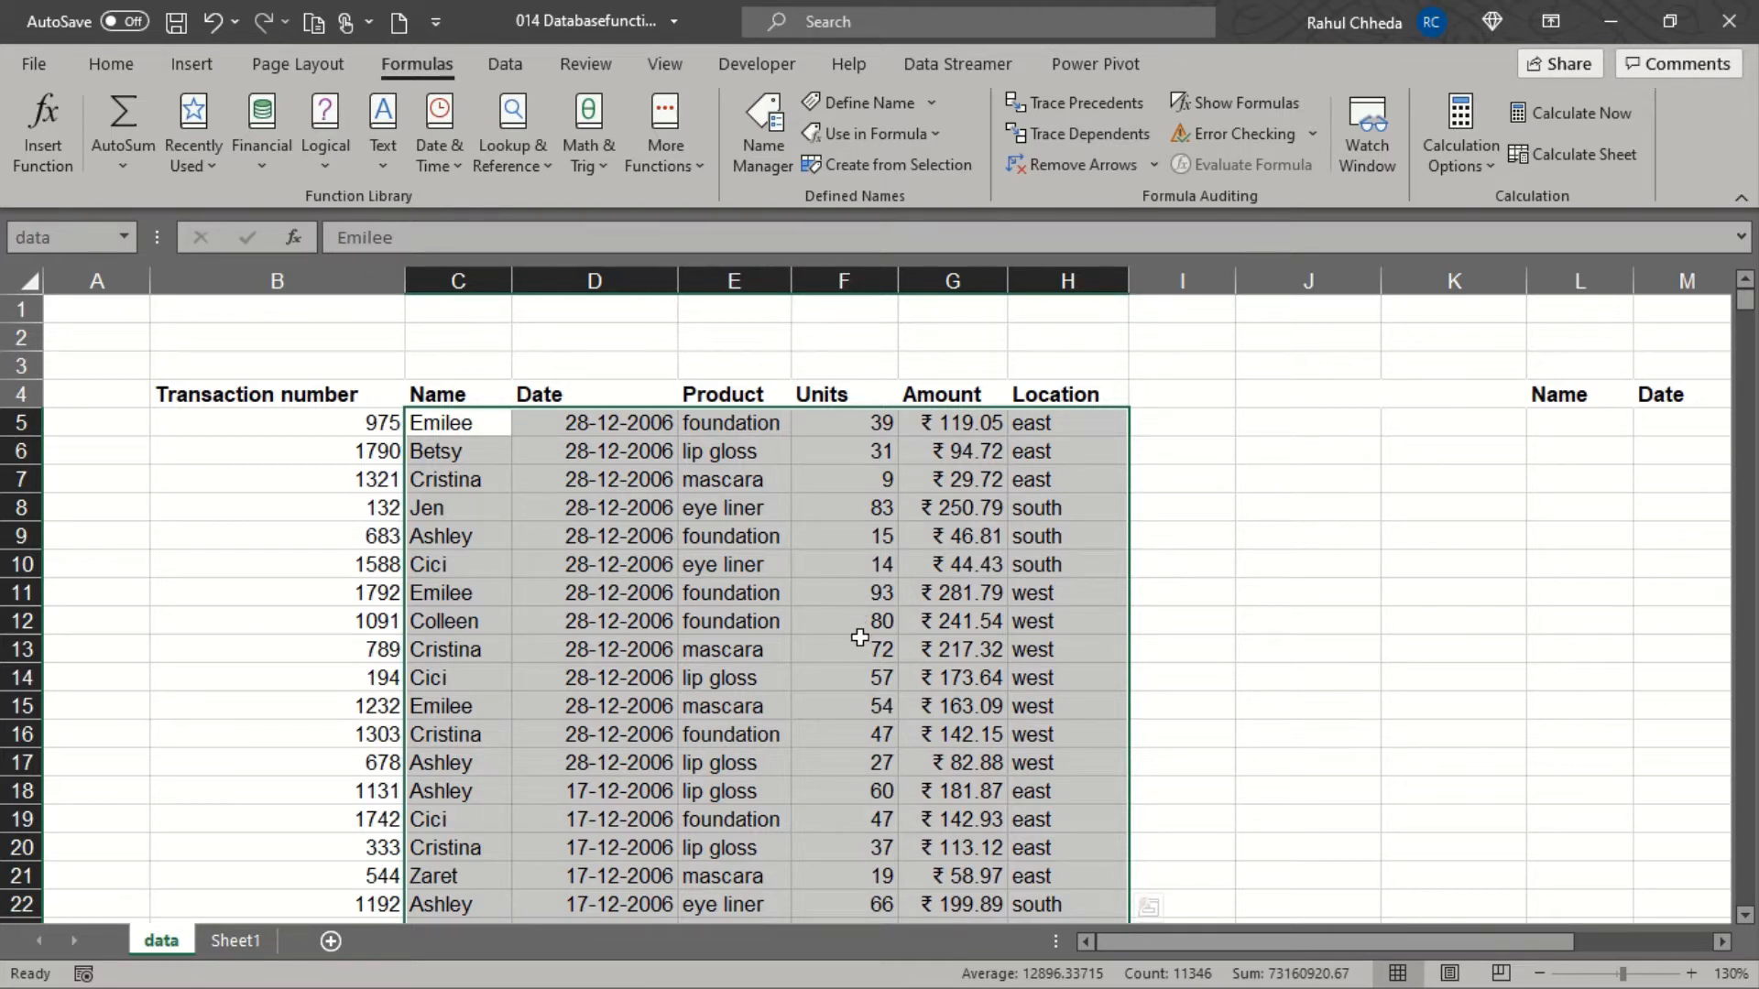
Create named ranges for C4:H1895 from the top row only, without the left column, and check the list of defined names.
left_click(434, 392)
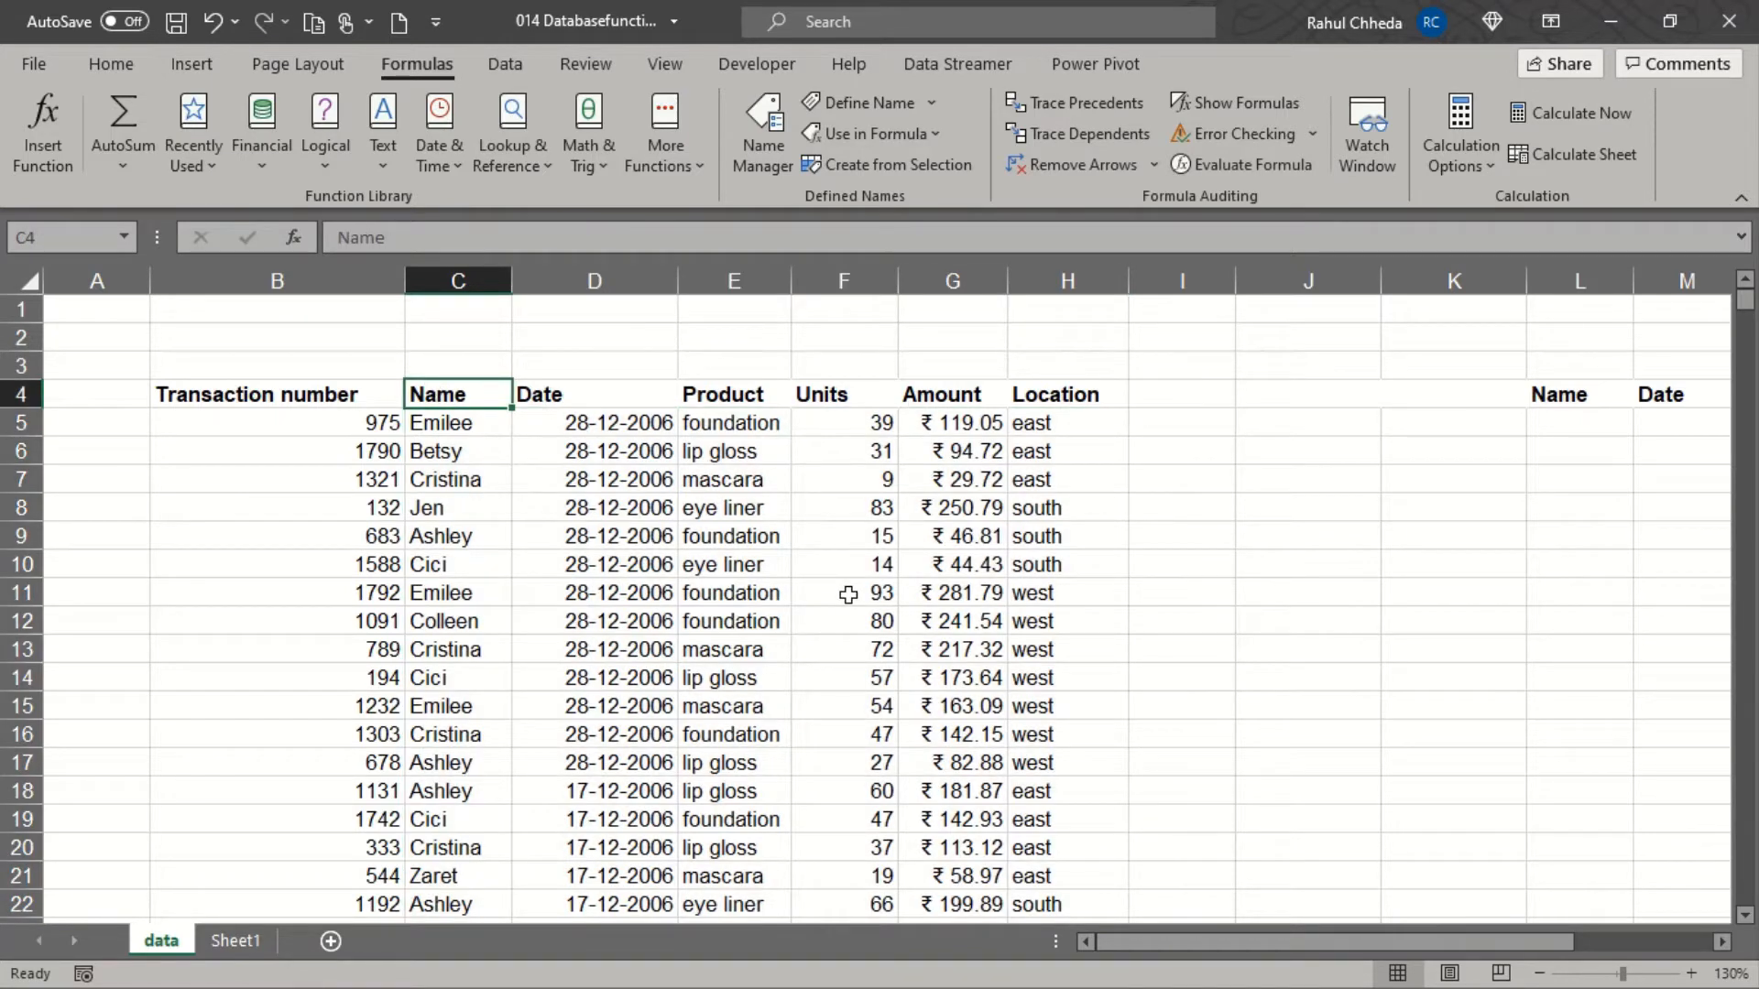
key("ctrl+shift+Right")
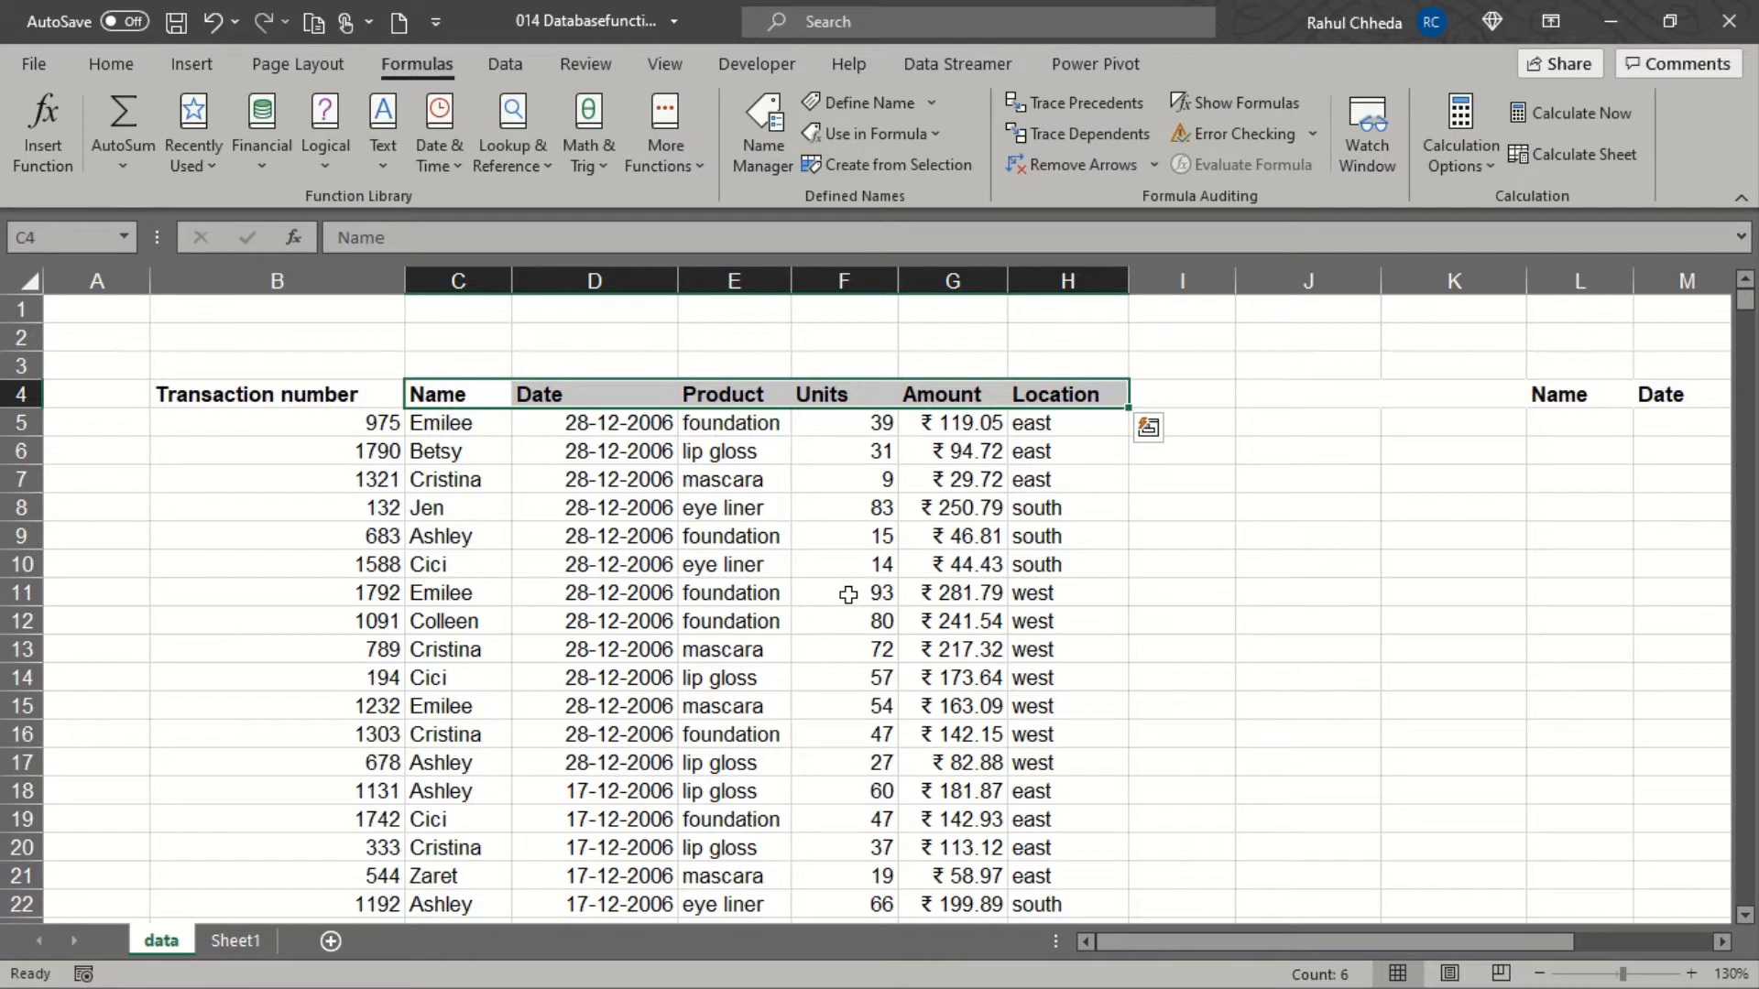
key("ctrl+shift+Down")
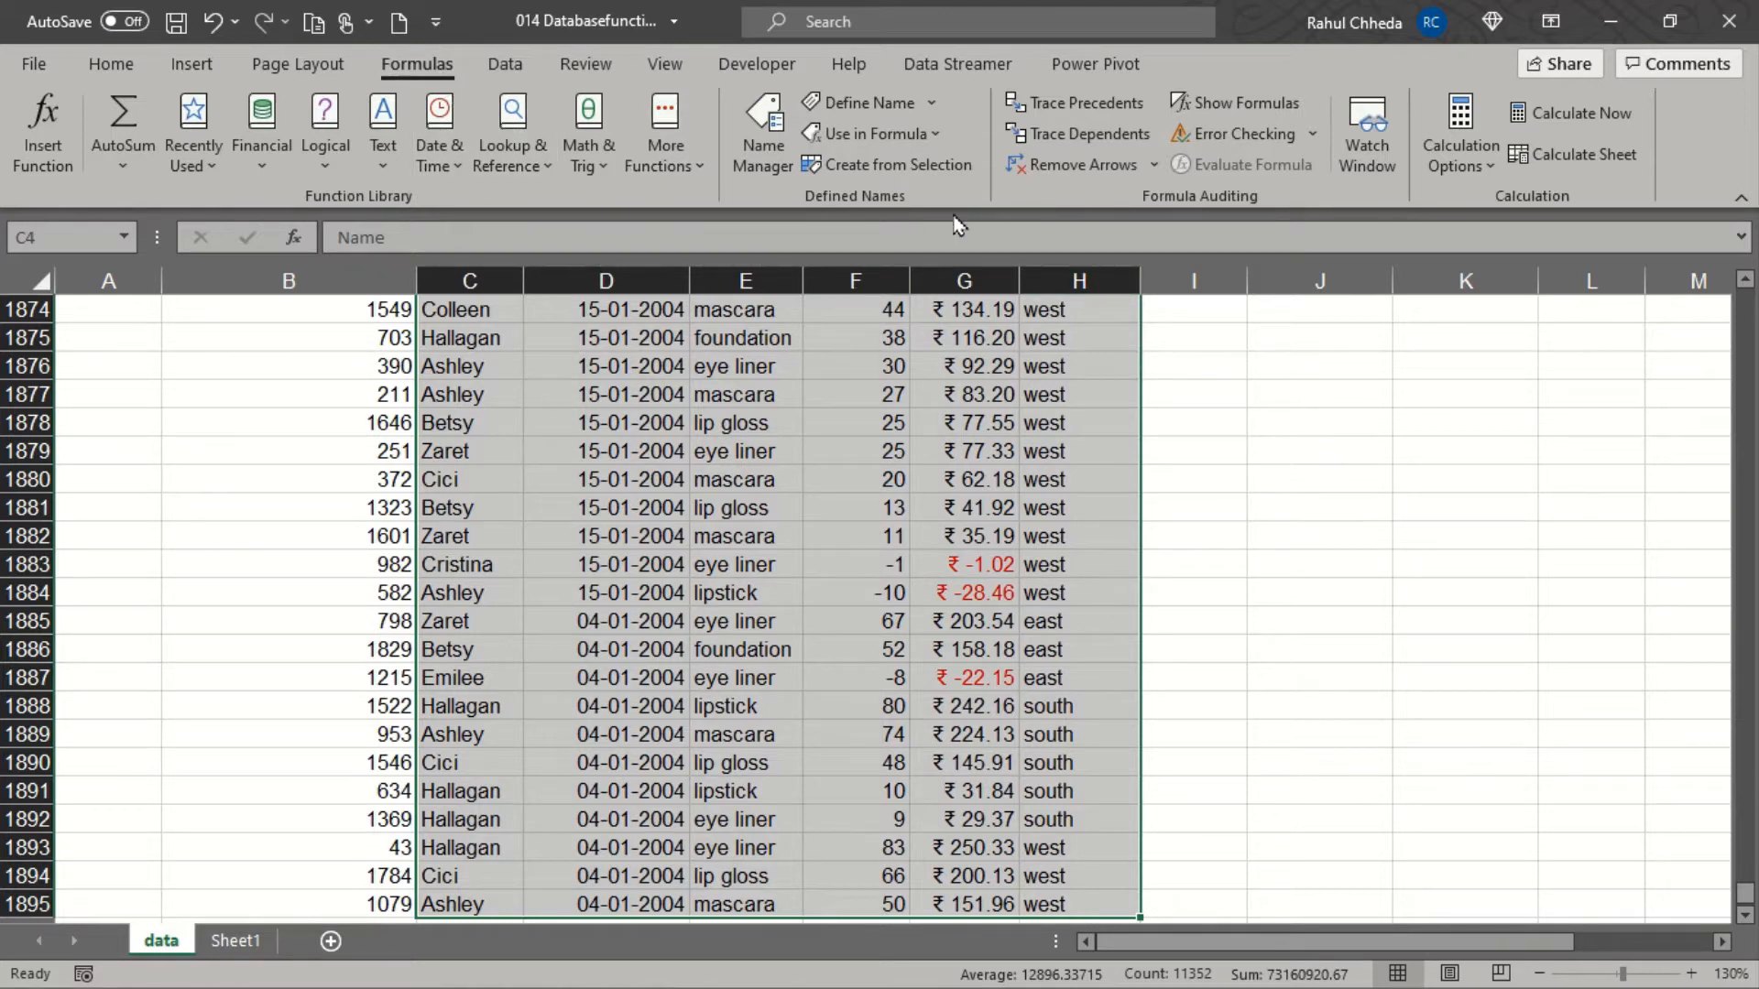
left_click(859, 168)
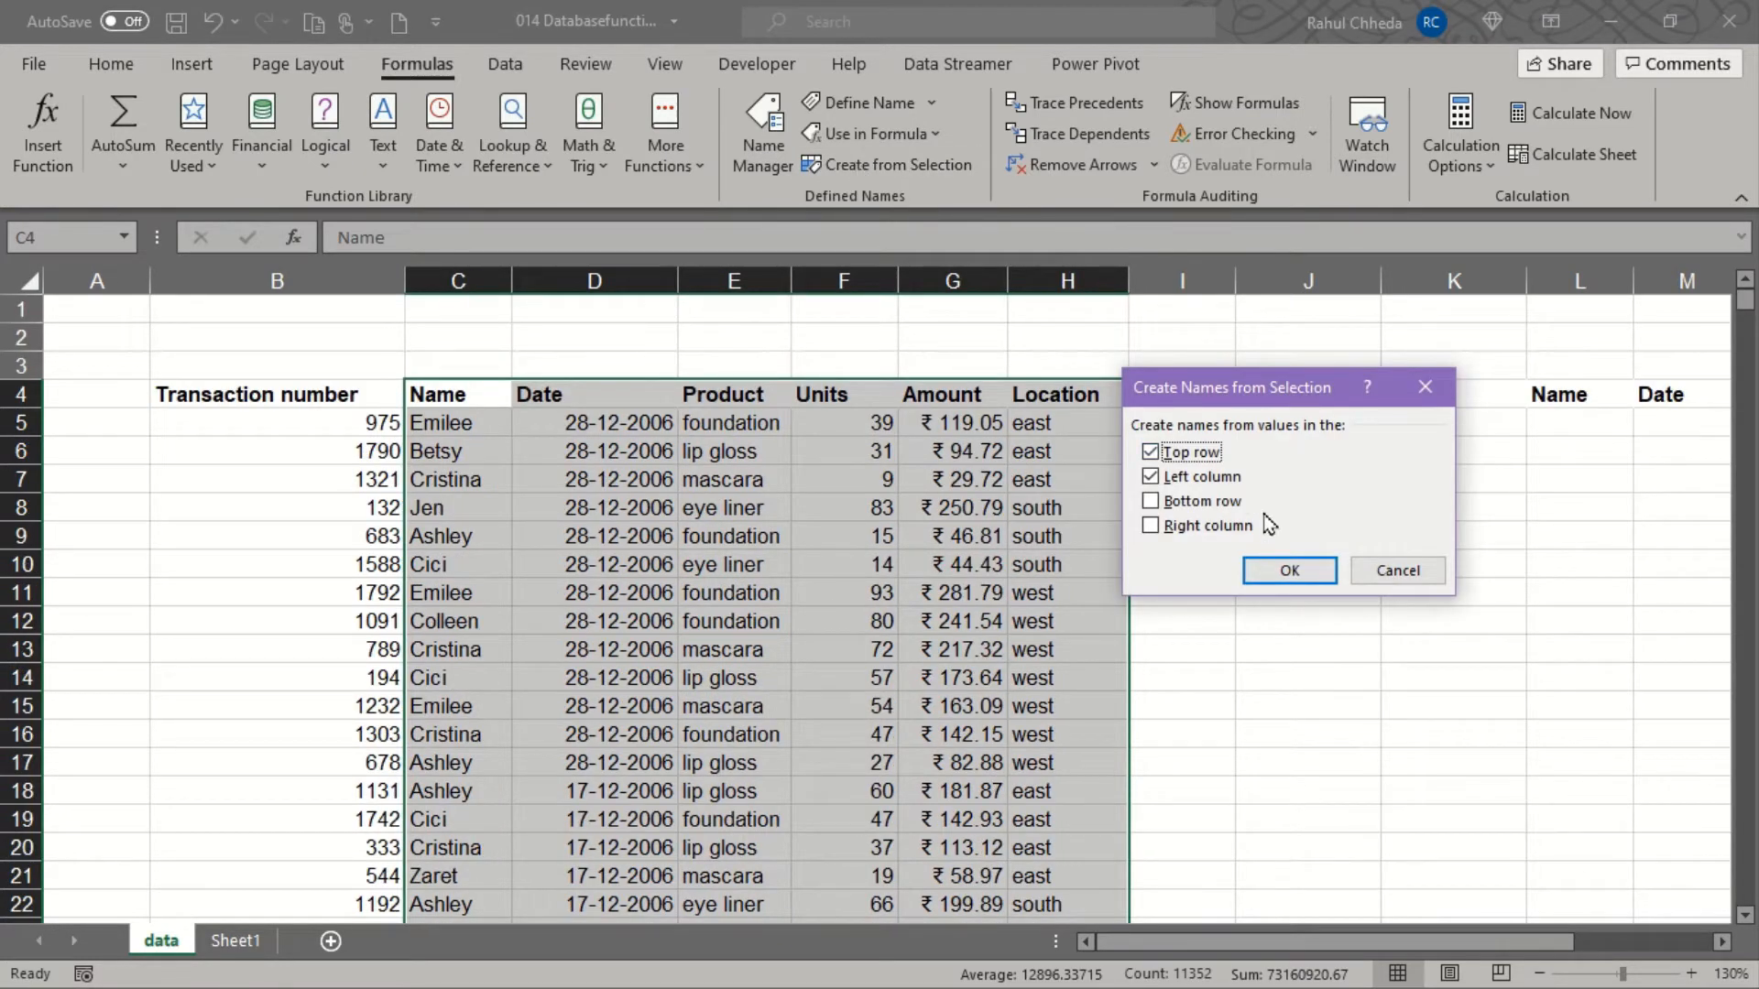
left_click(1150, 481)
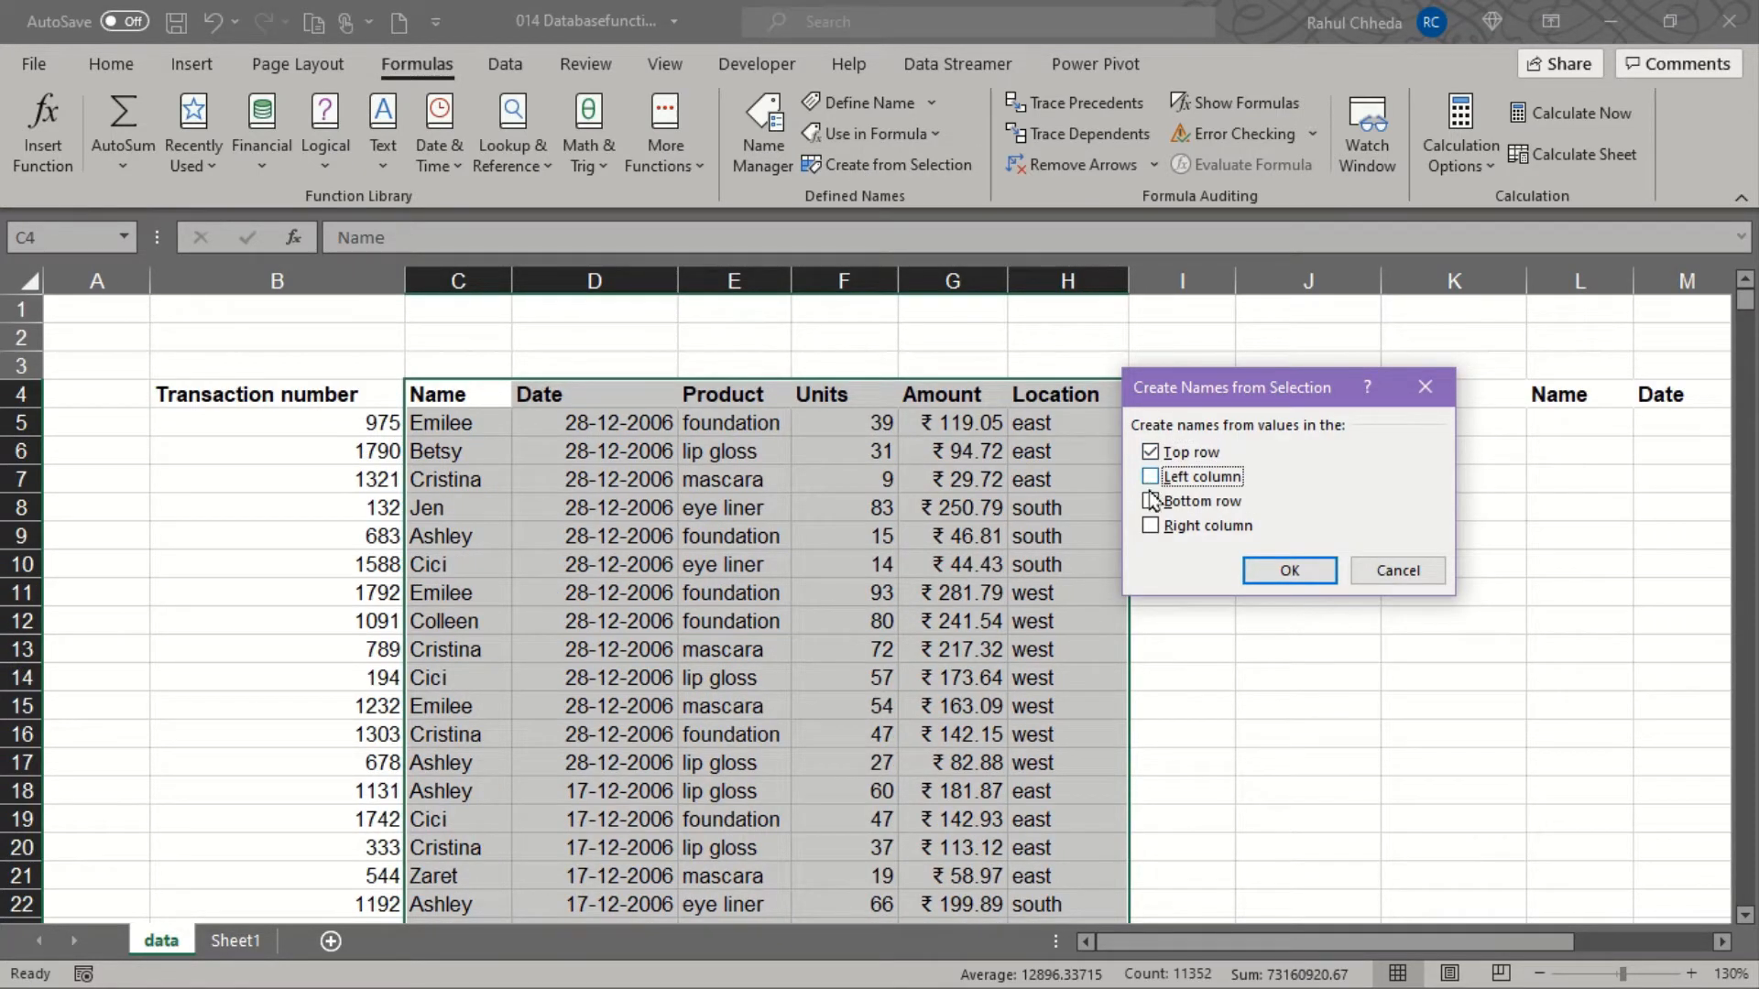
left_click(1270, 562)
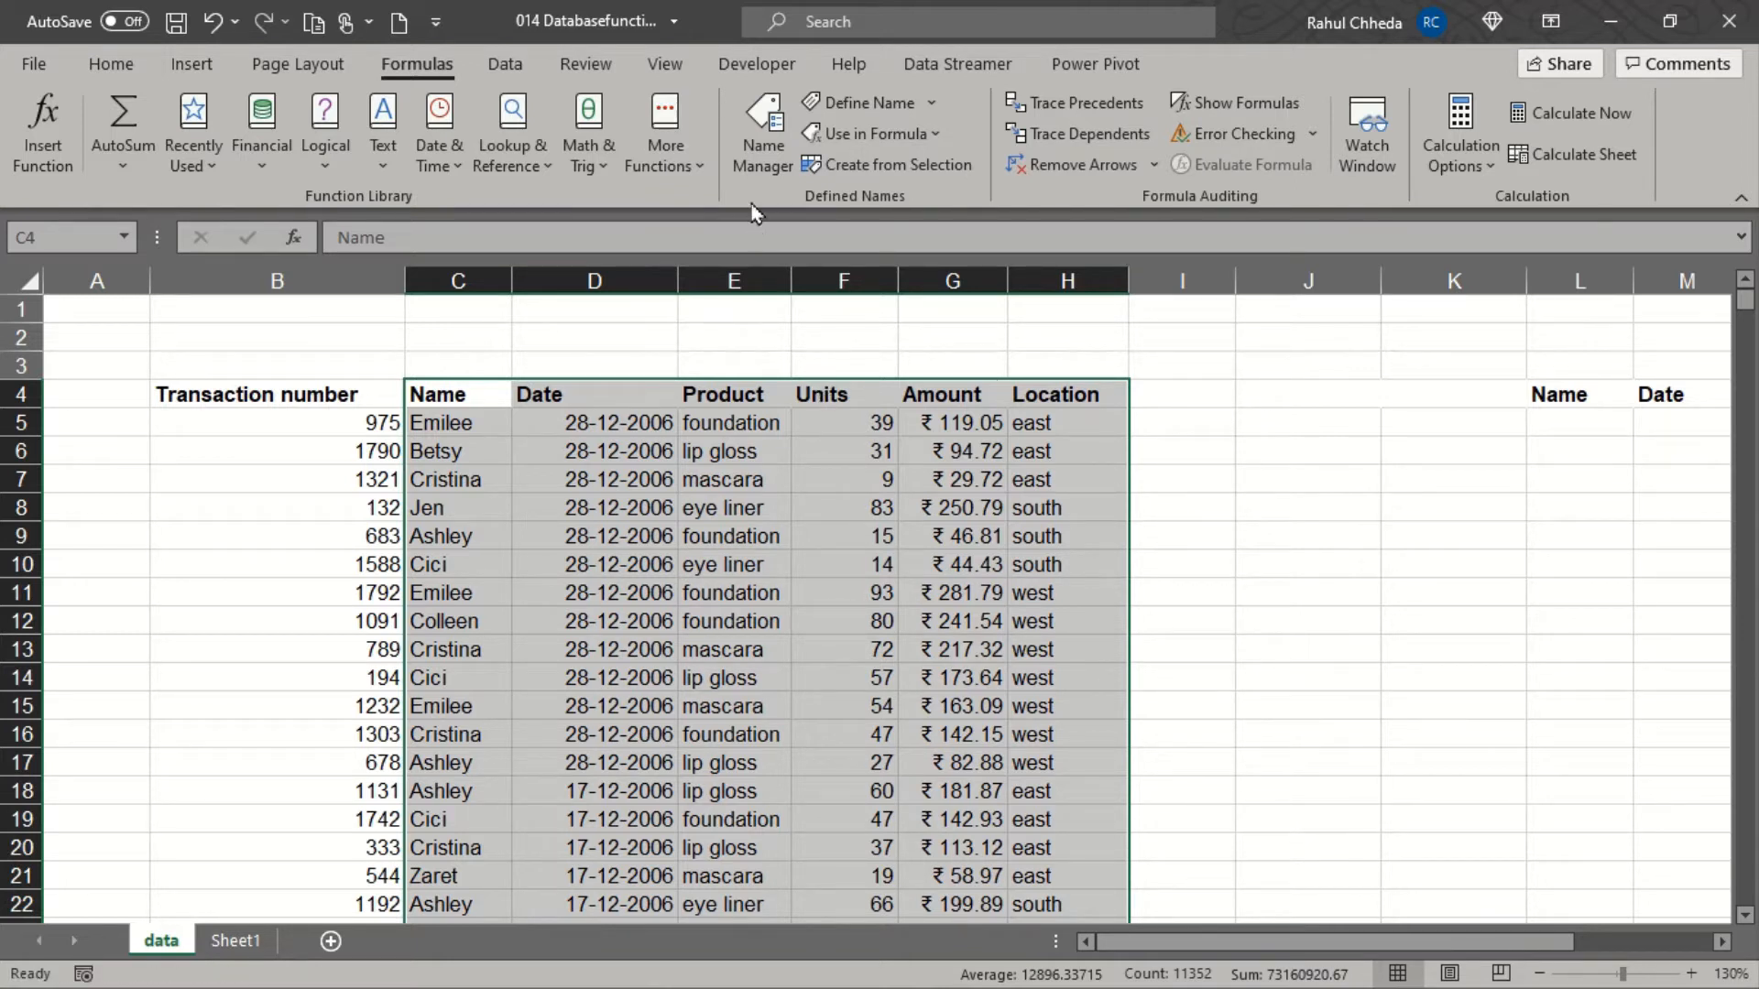
left_click(759, 170)
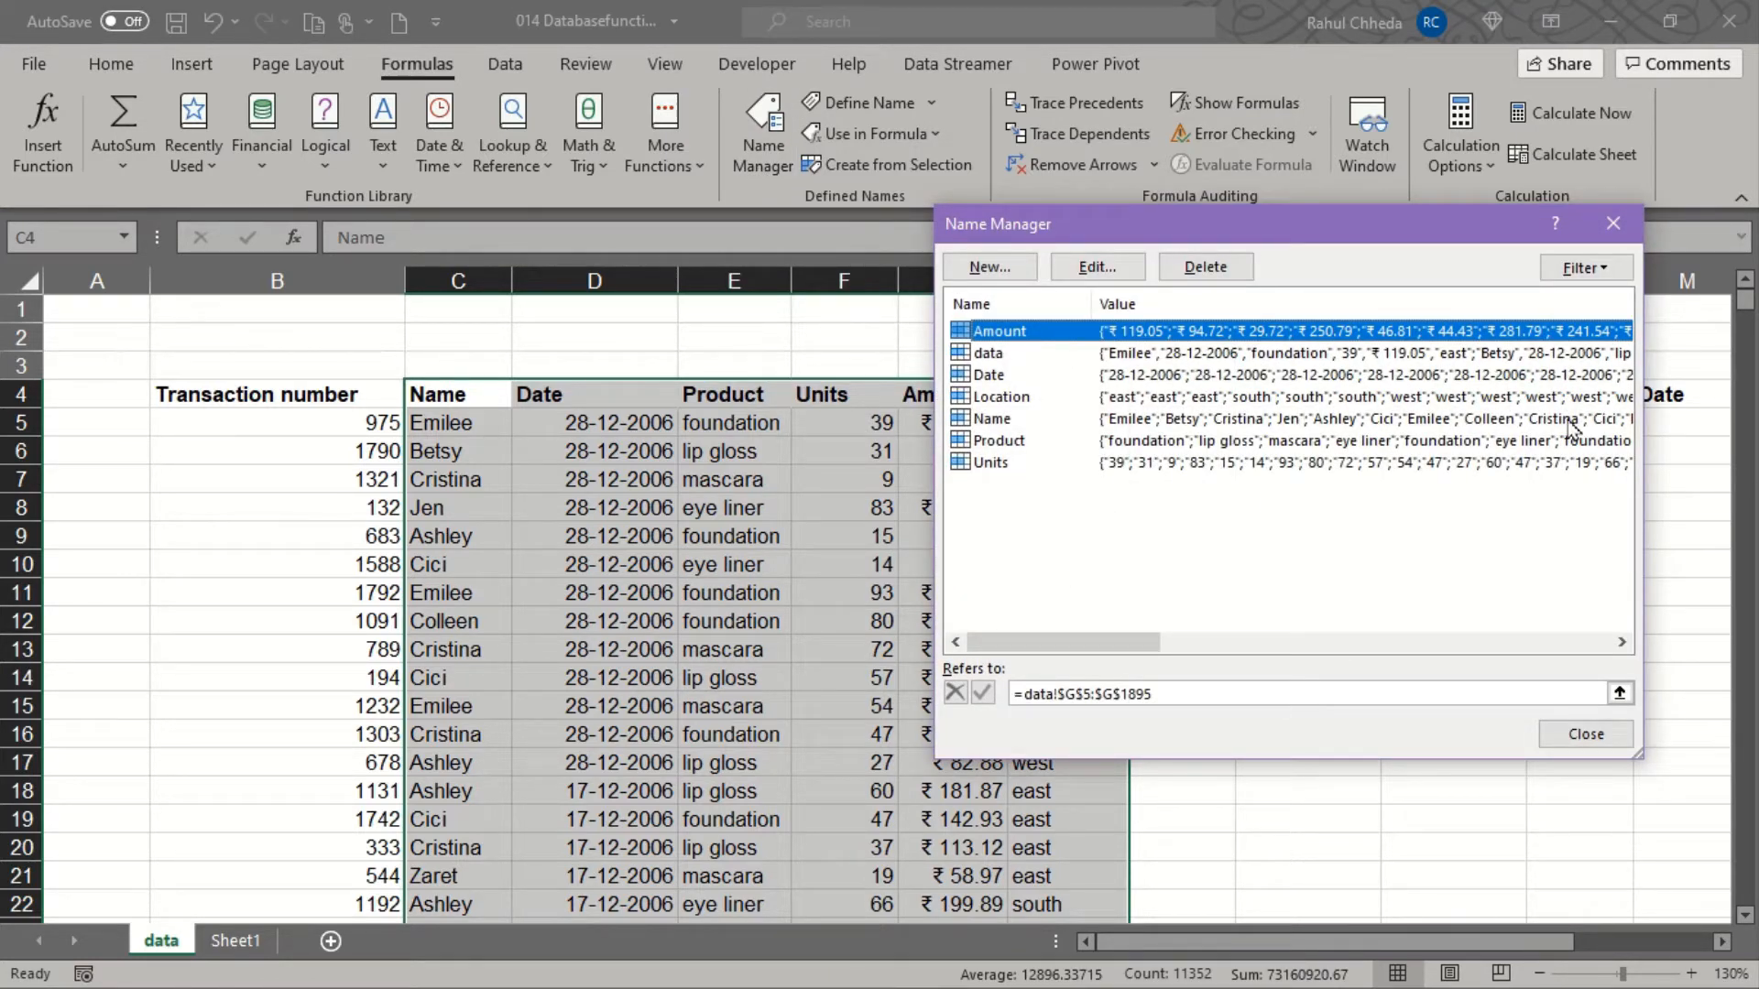
left_click(1618, 224)
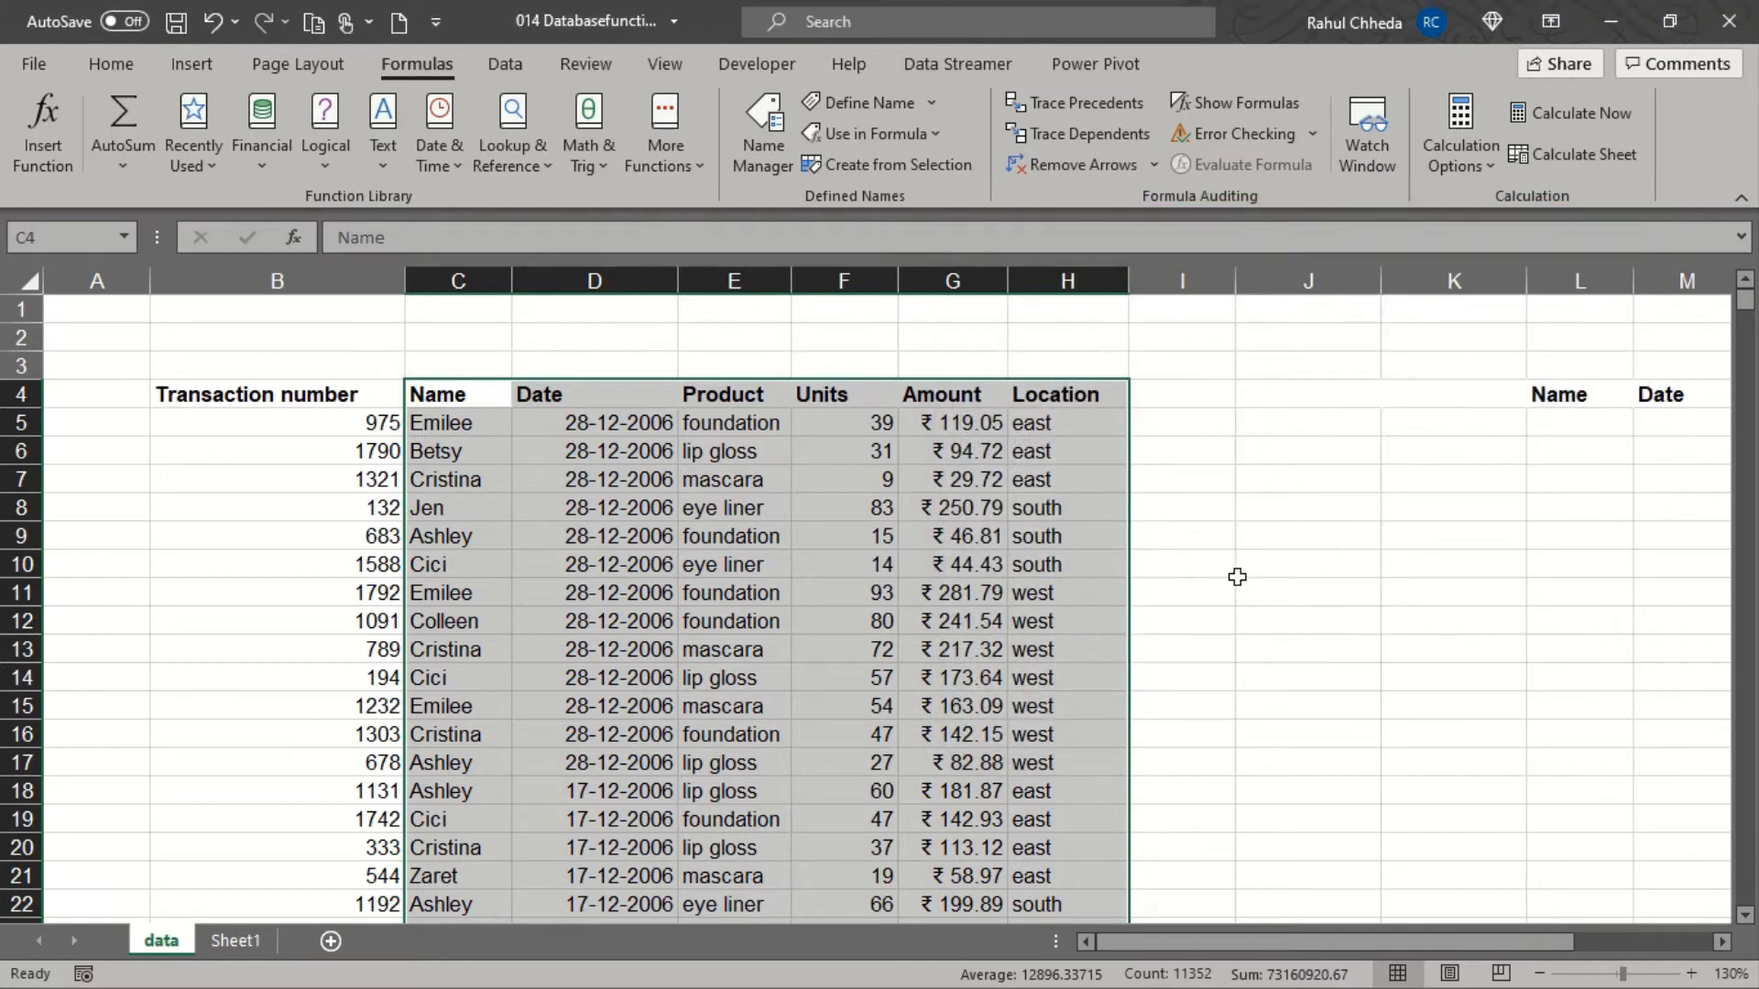
Enter the formula =UNIQUE(Name) in cell J5 to list the distinct salesperson names.
left_click(1241, 566)
scroll(1238, 581, "right", 1)
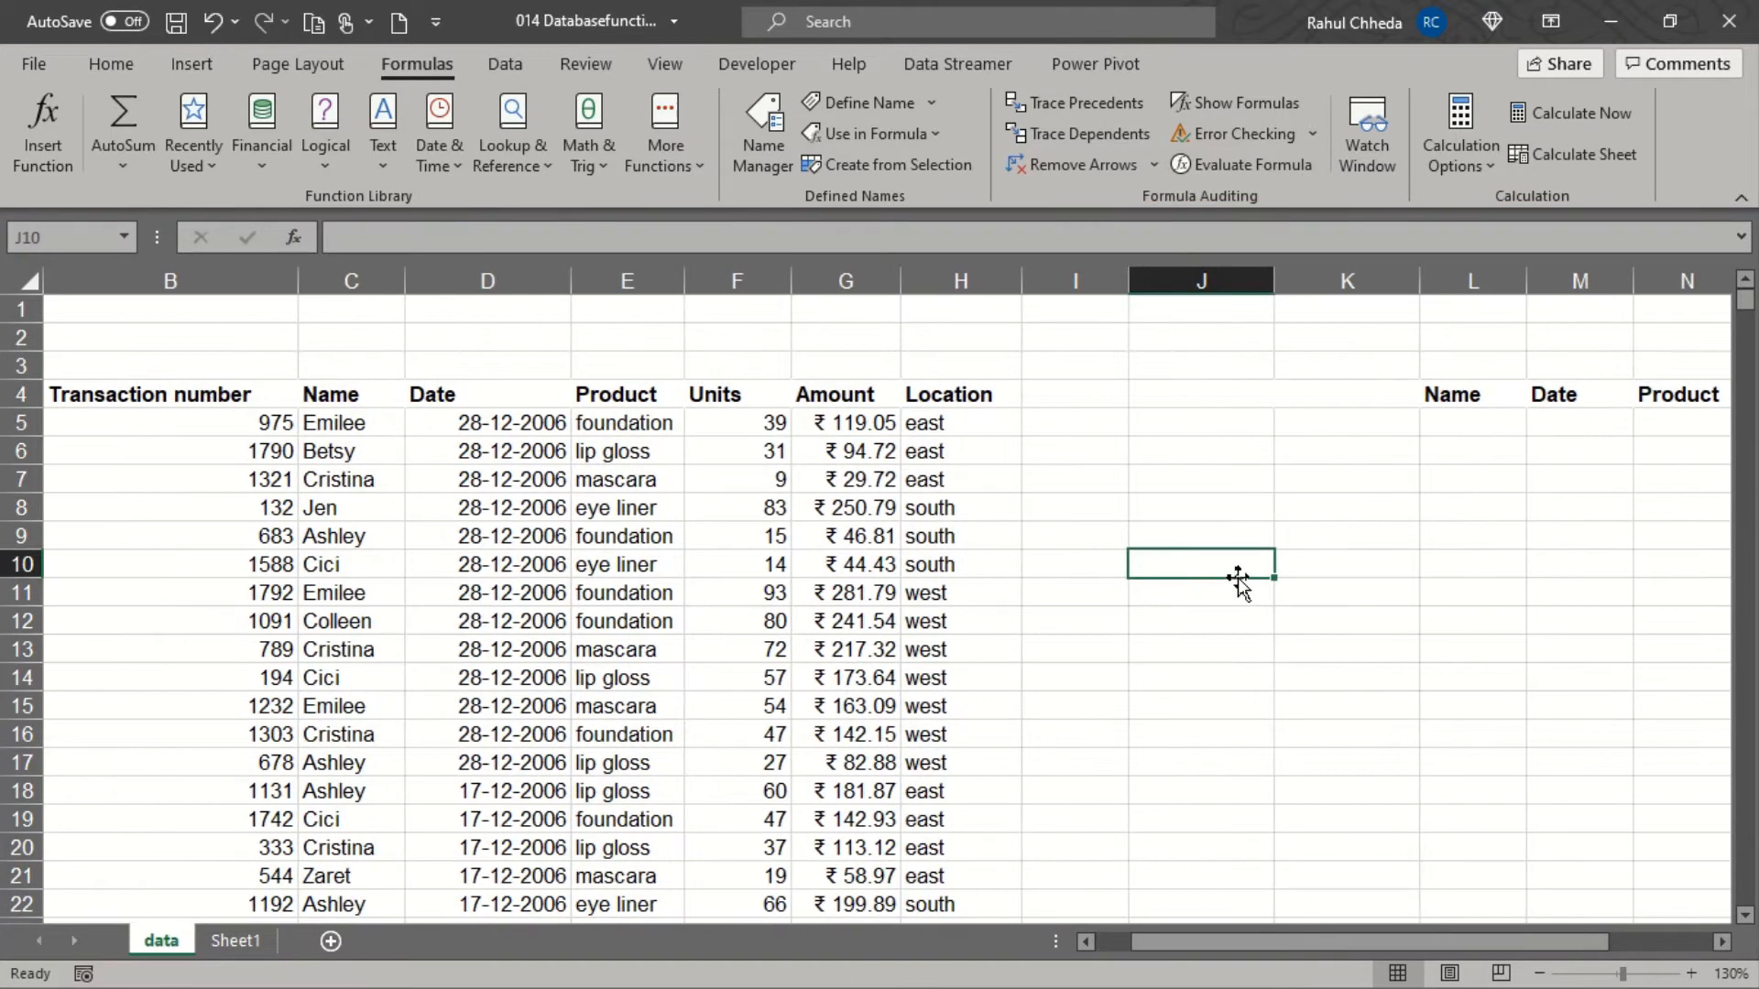
scroll(1239, 581, "right", 1)
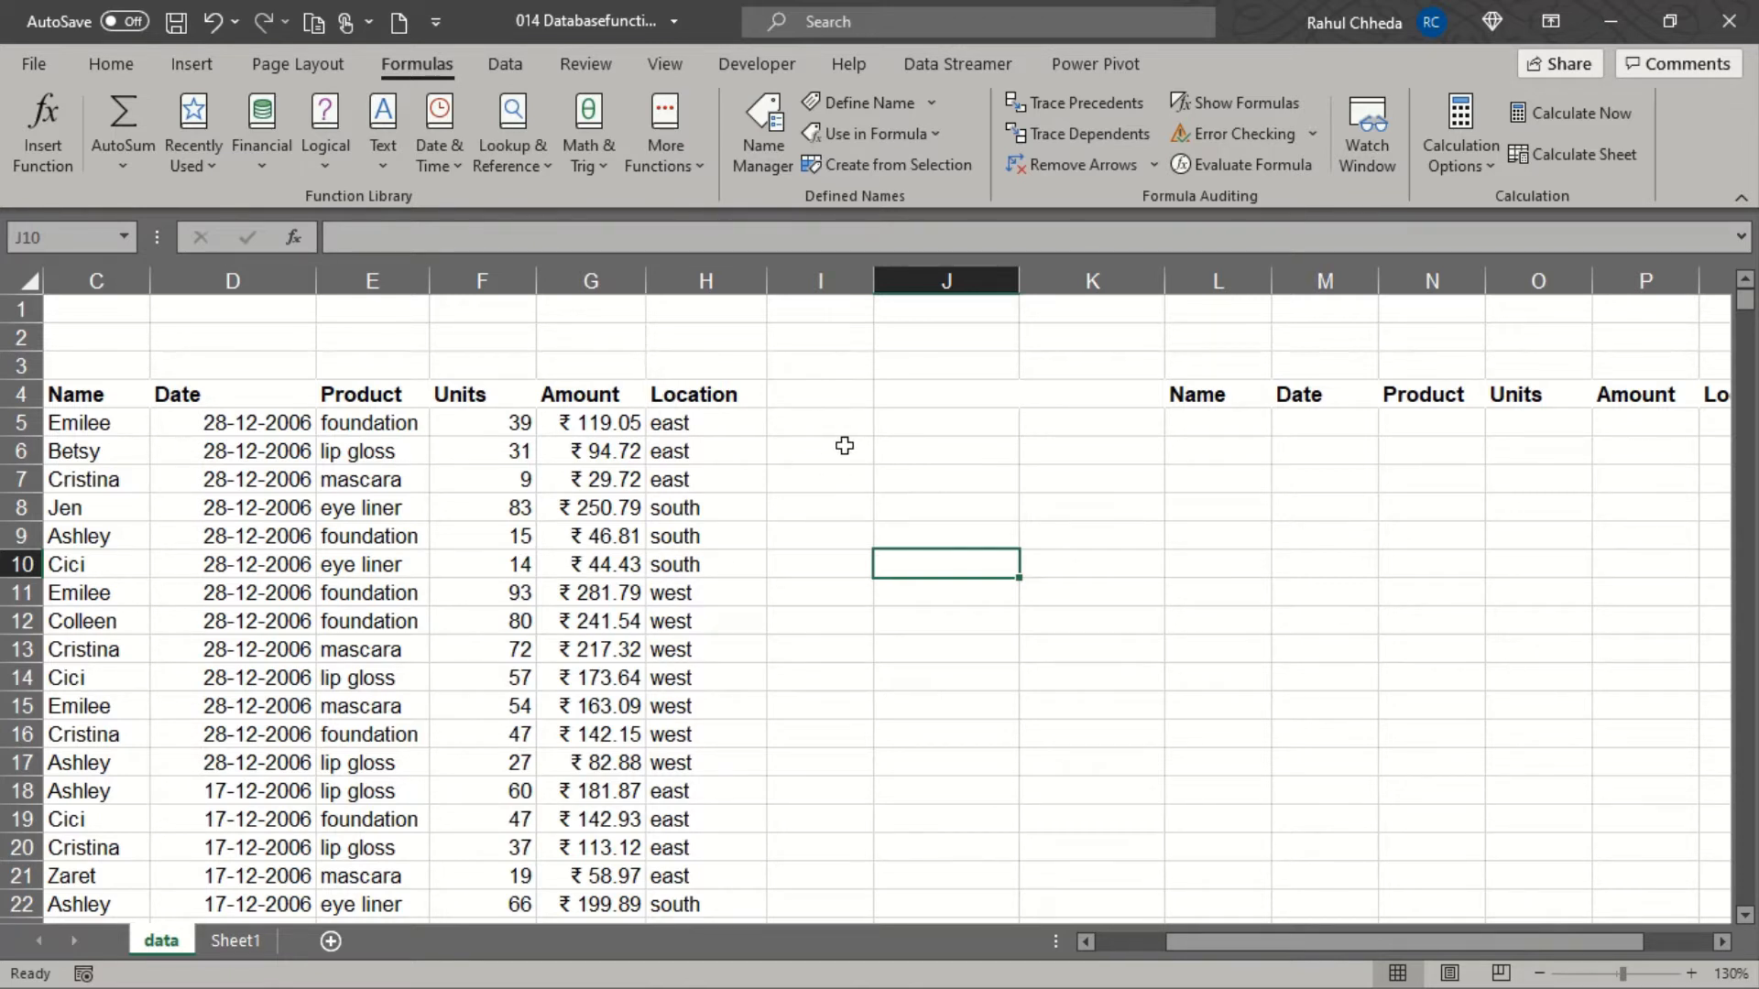
left_click(886, 432)
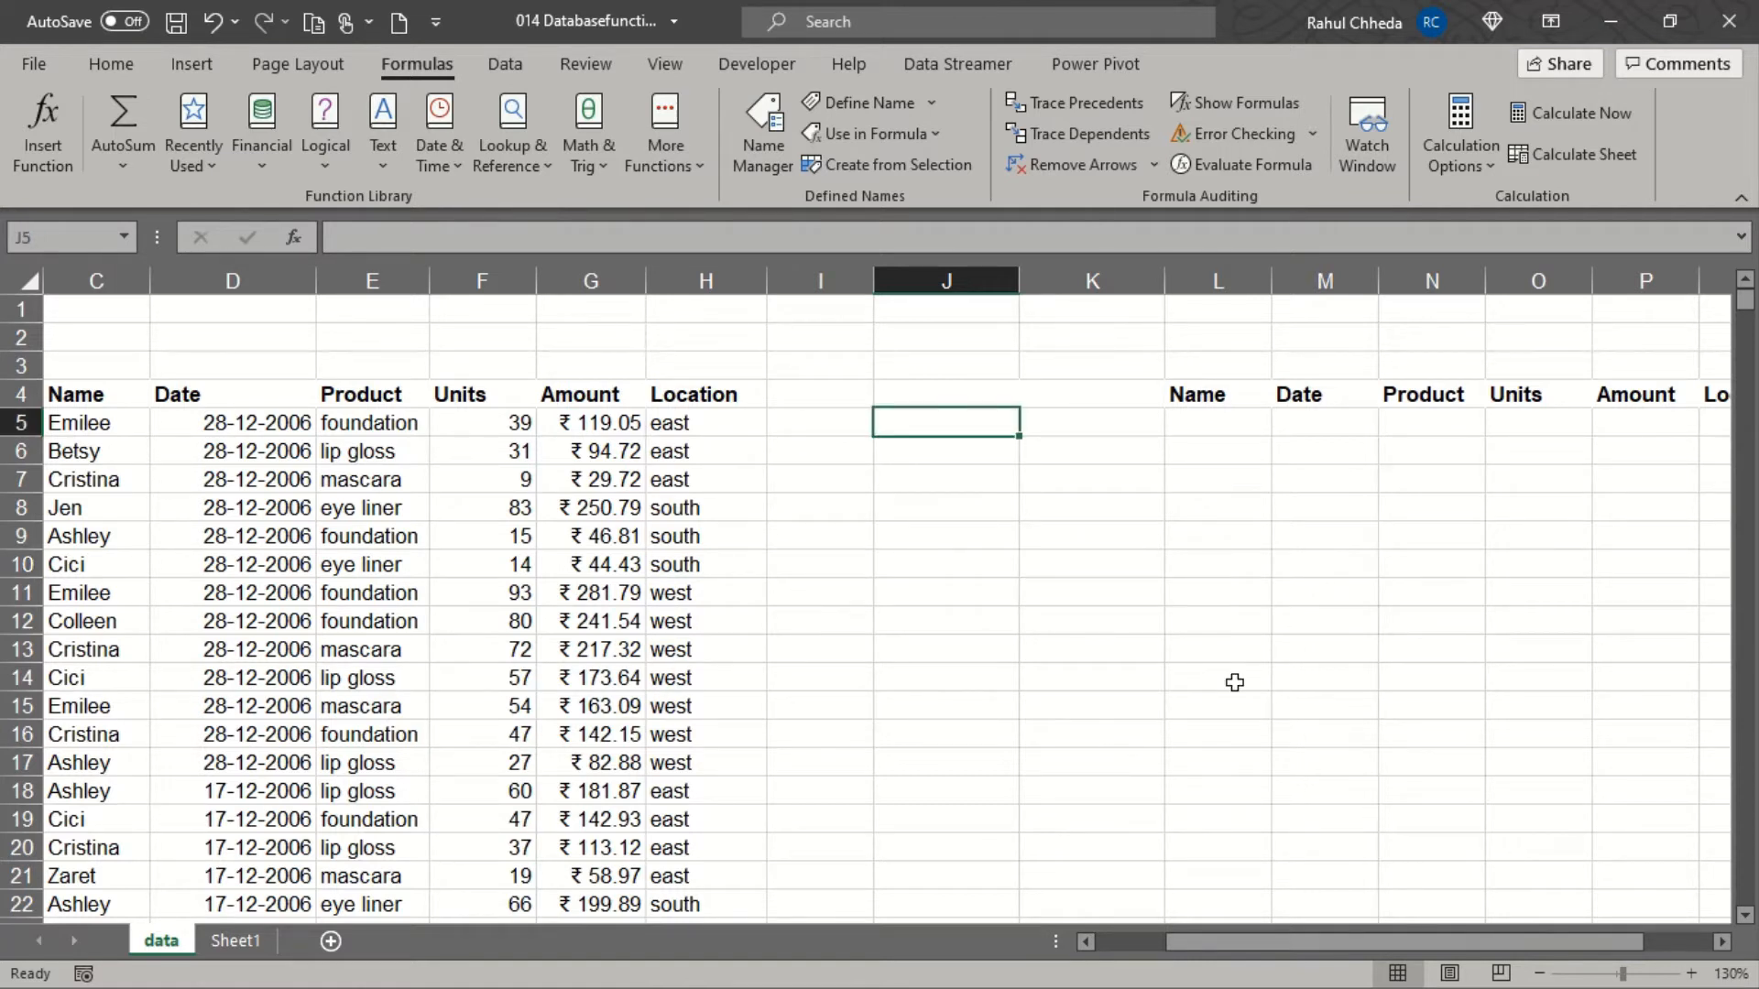
type("=uni")
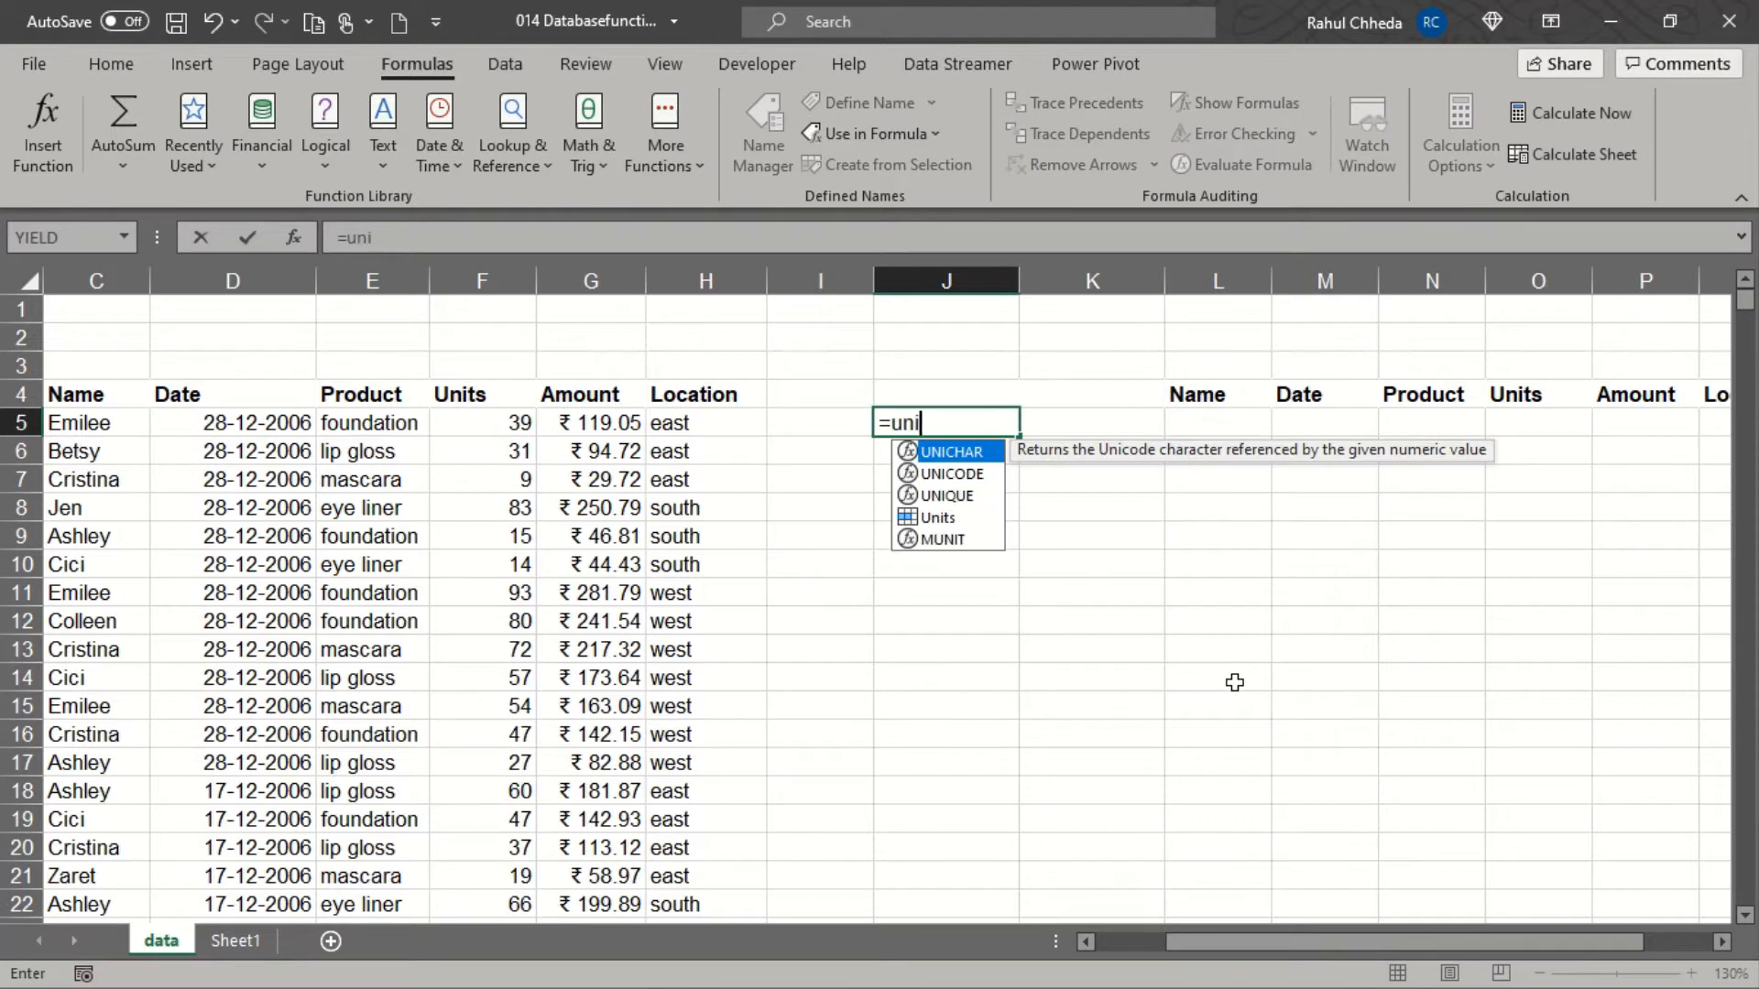
type("que")
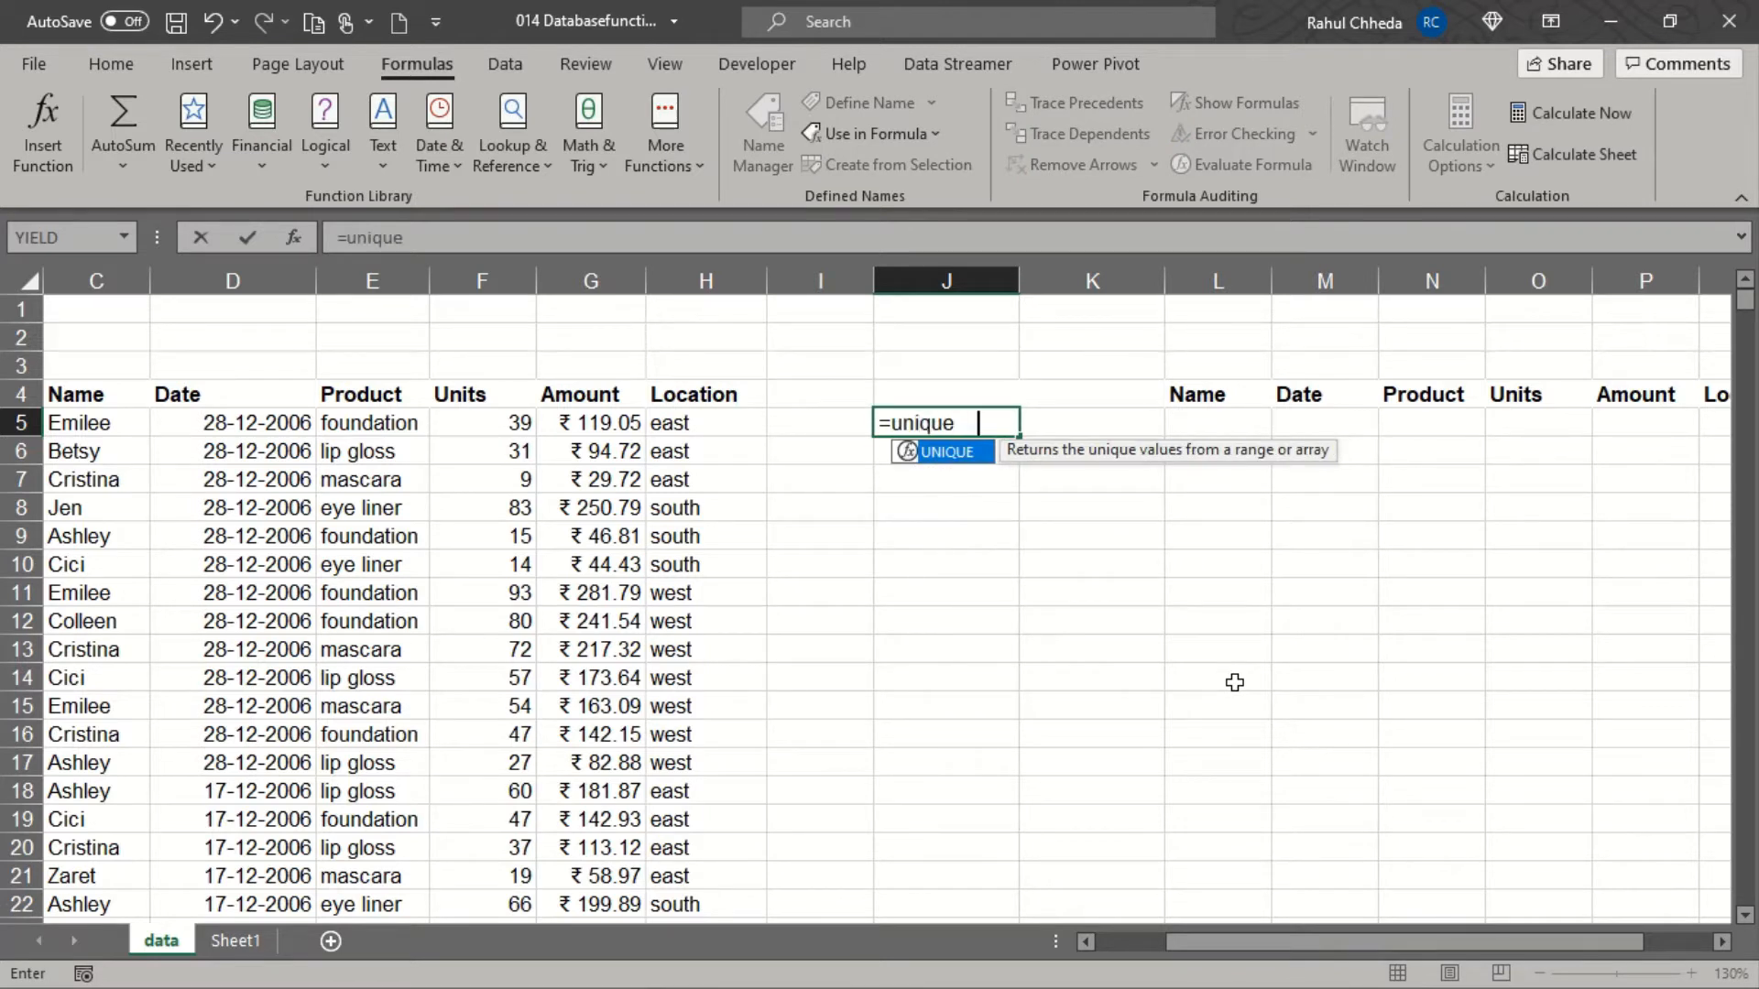
key("Tab")
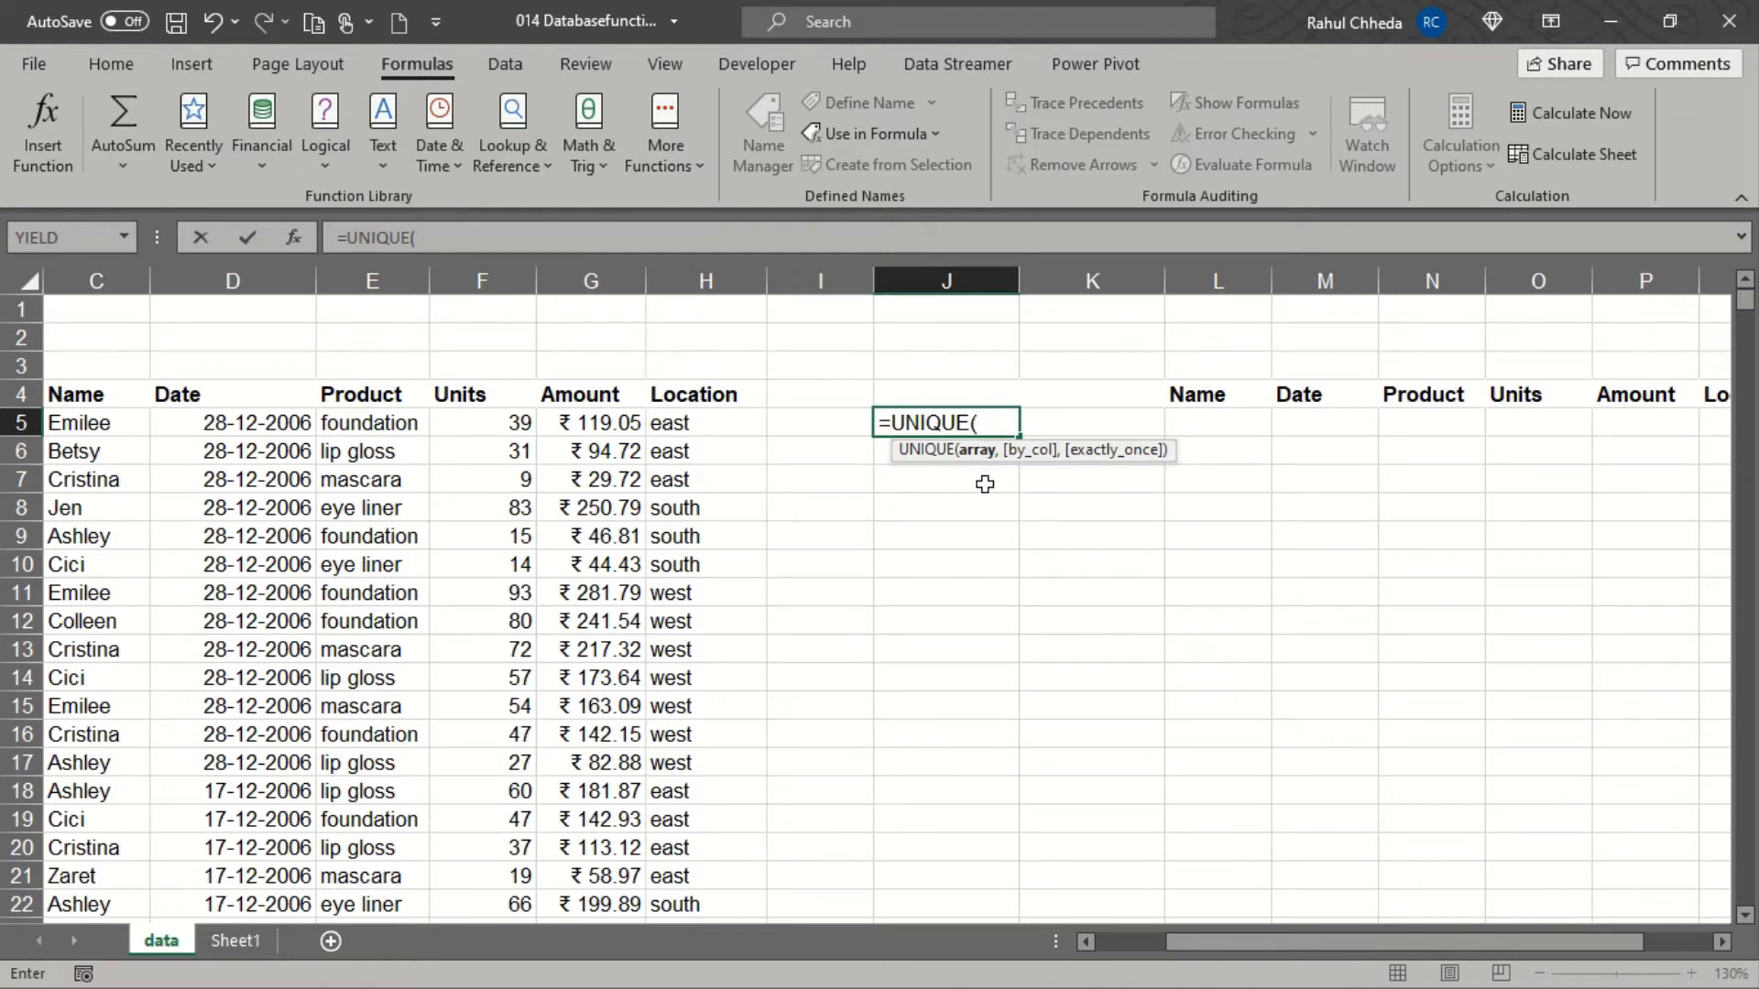
type("name")
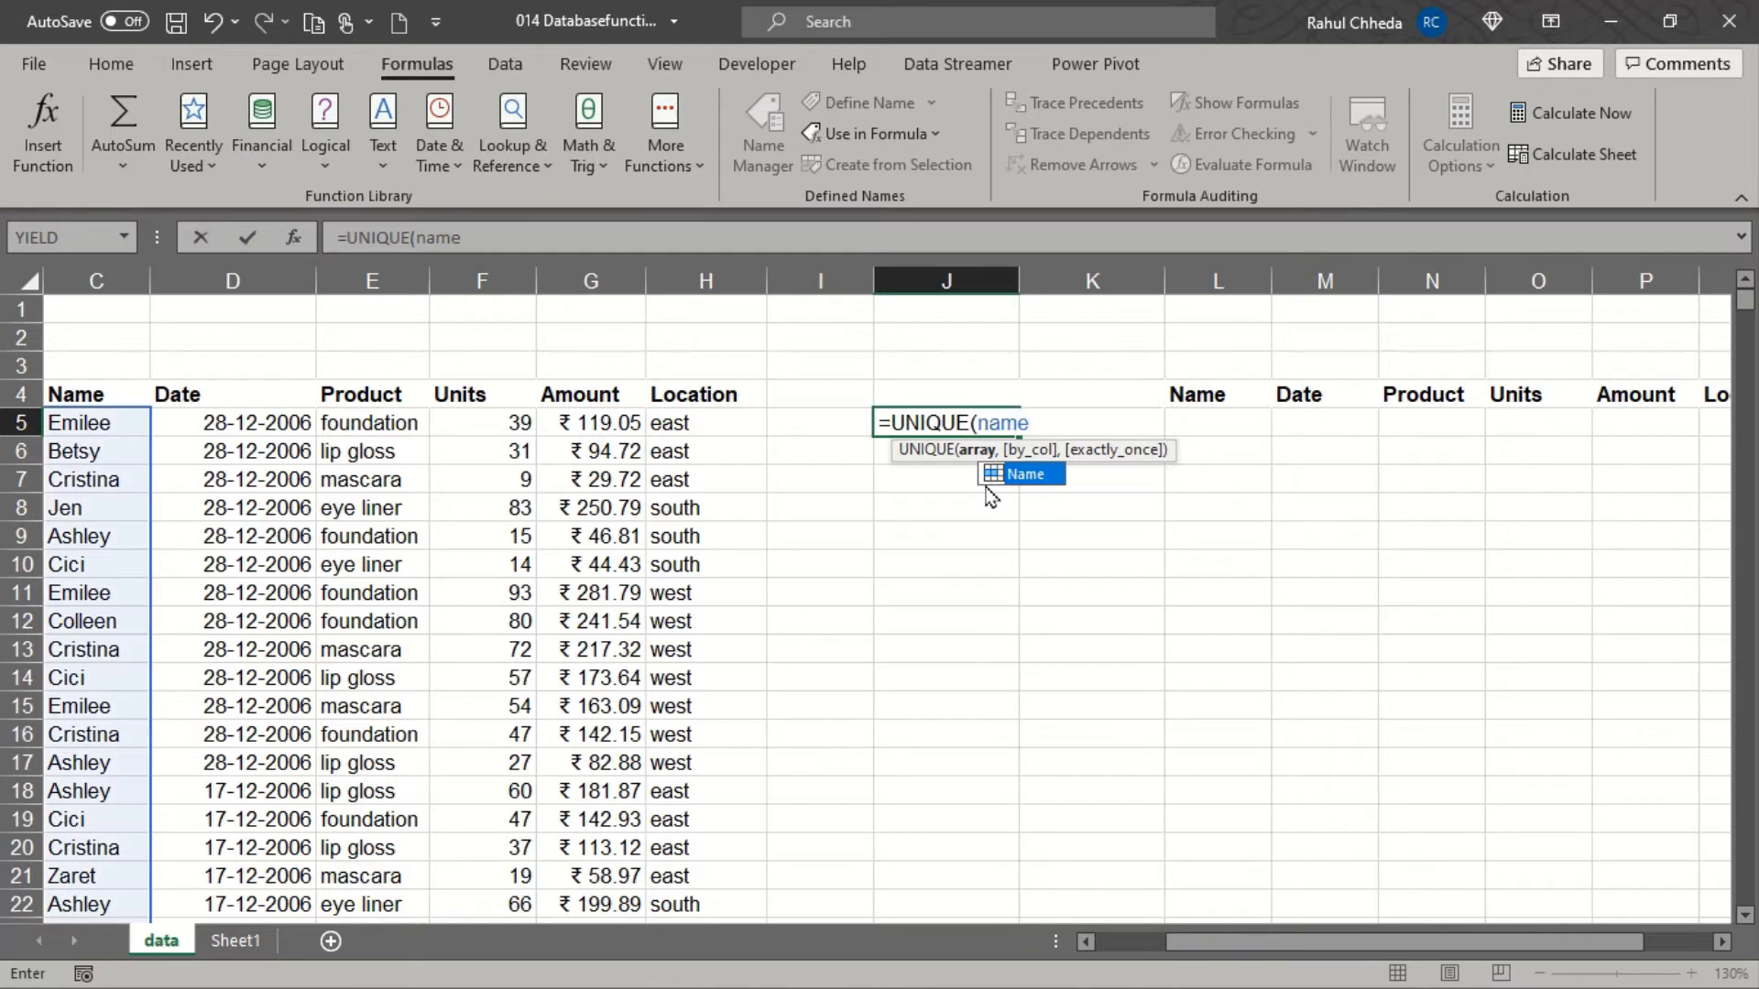
double_click(1017, 474)
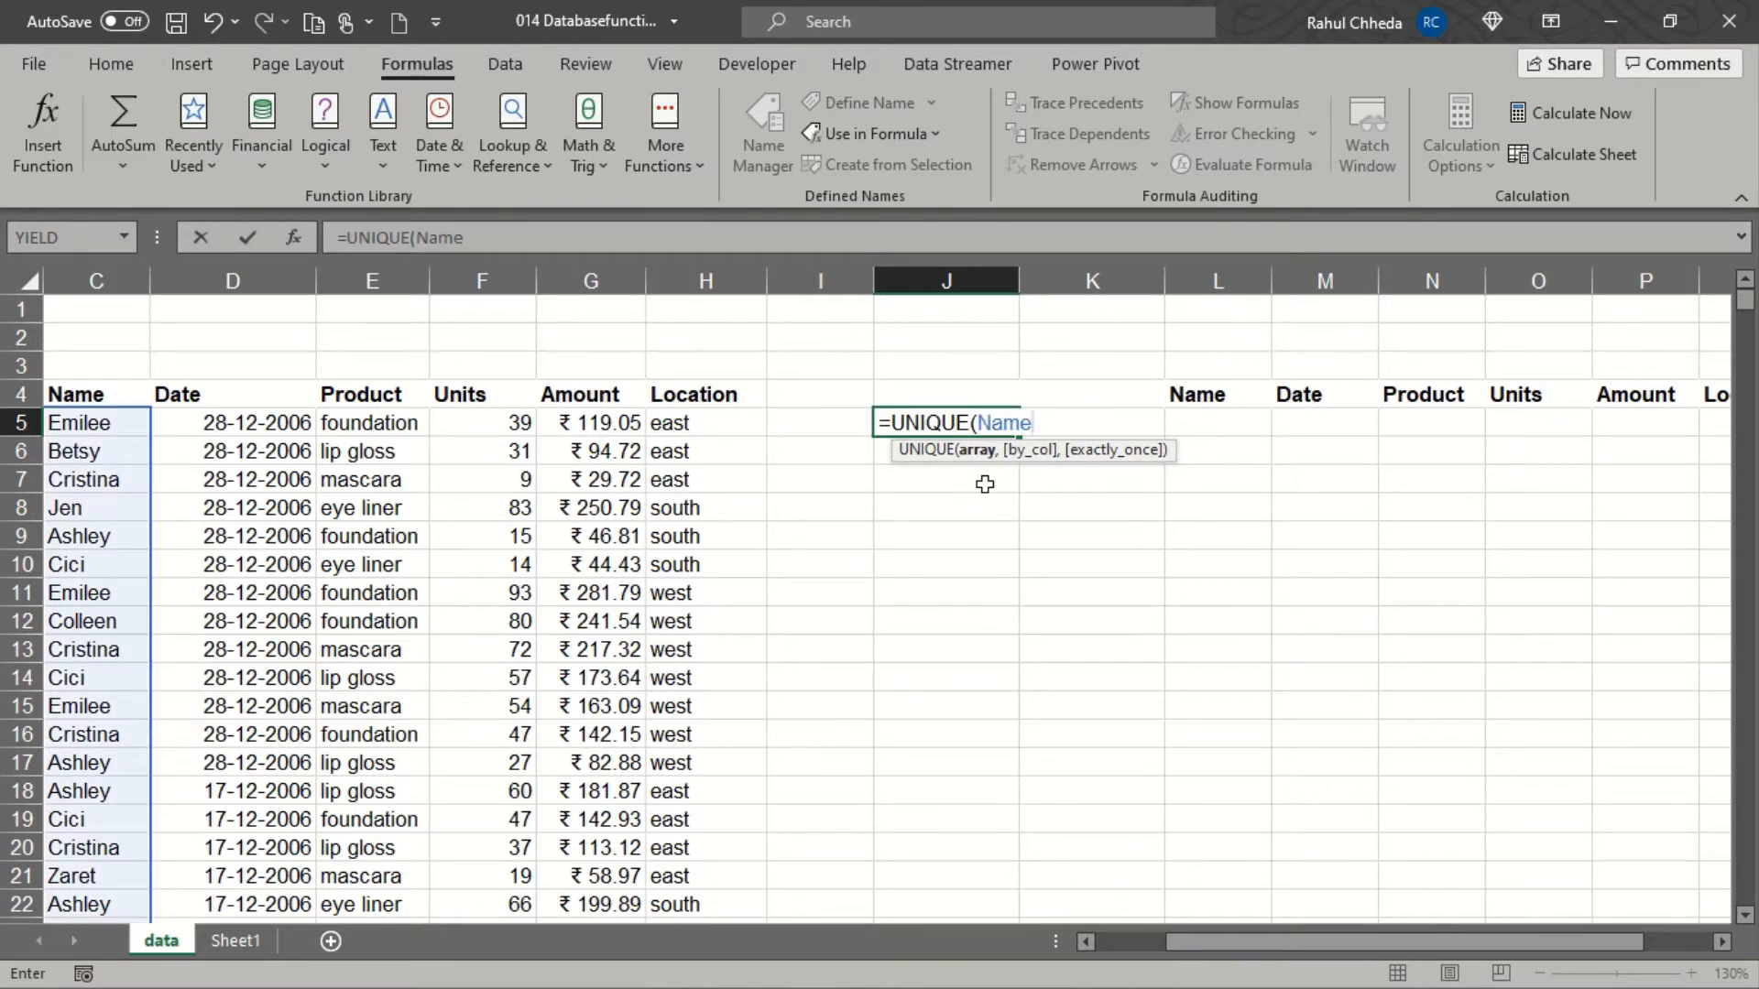
type(")")
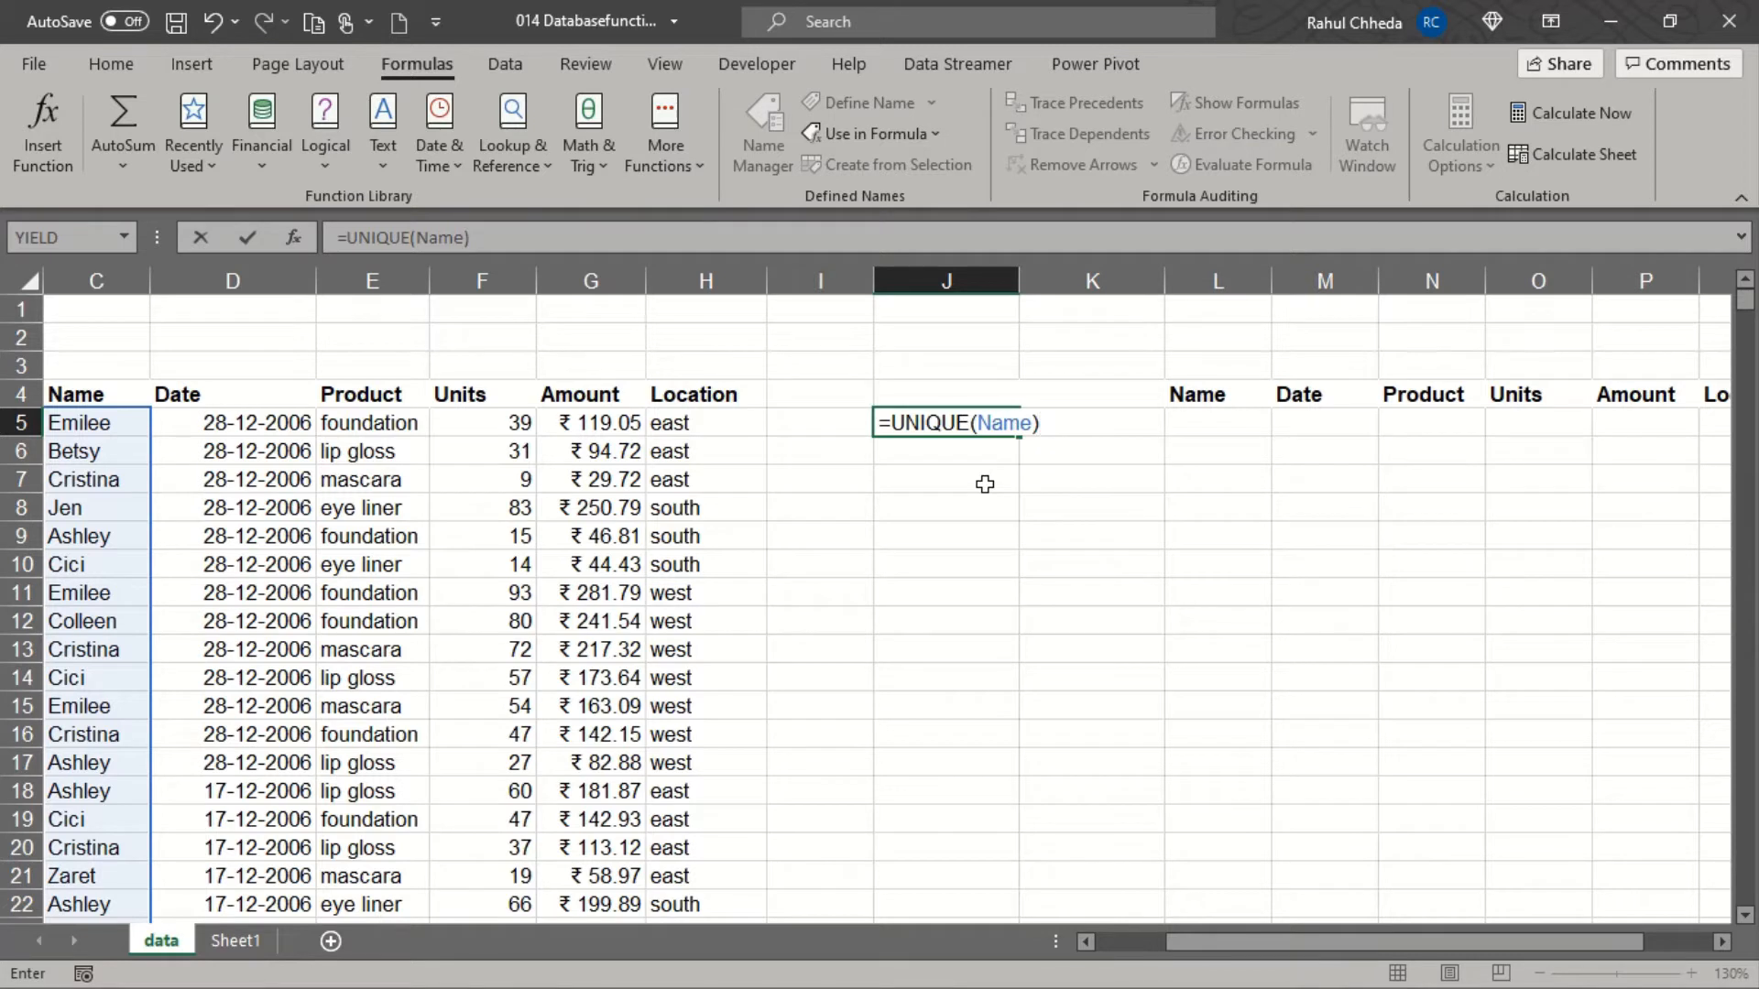
key("Return")
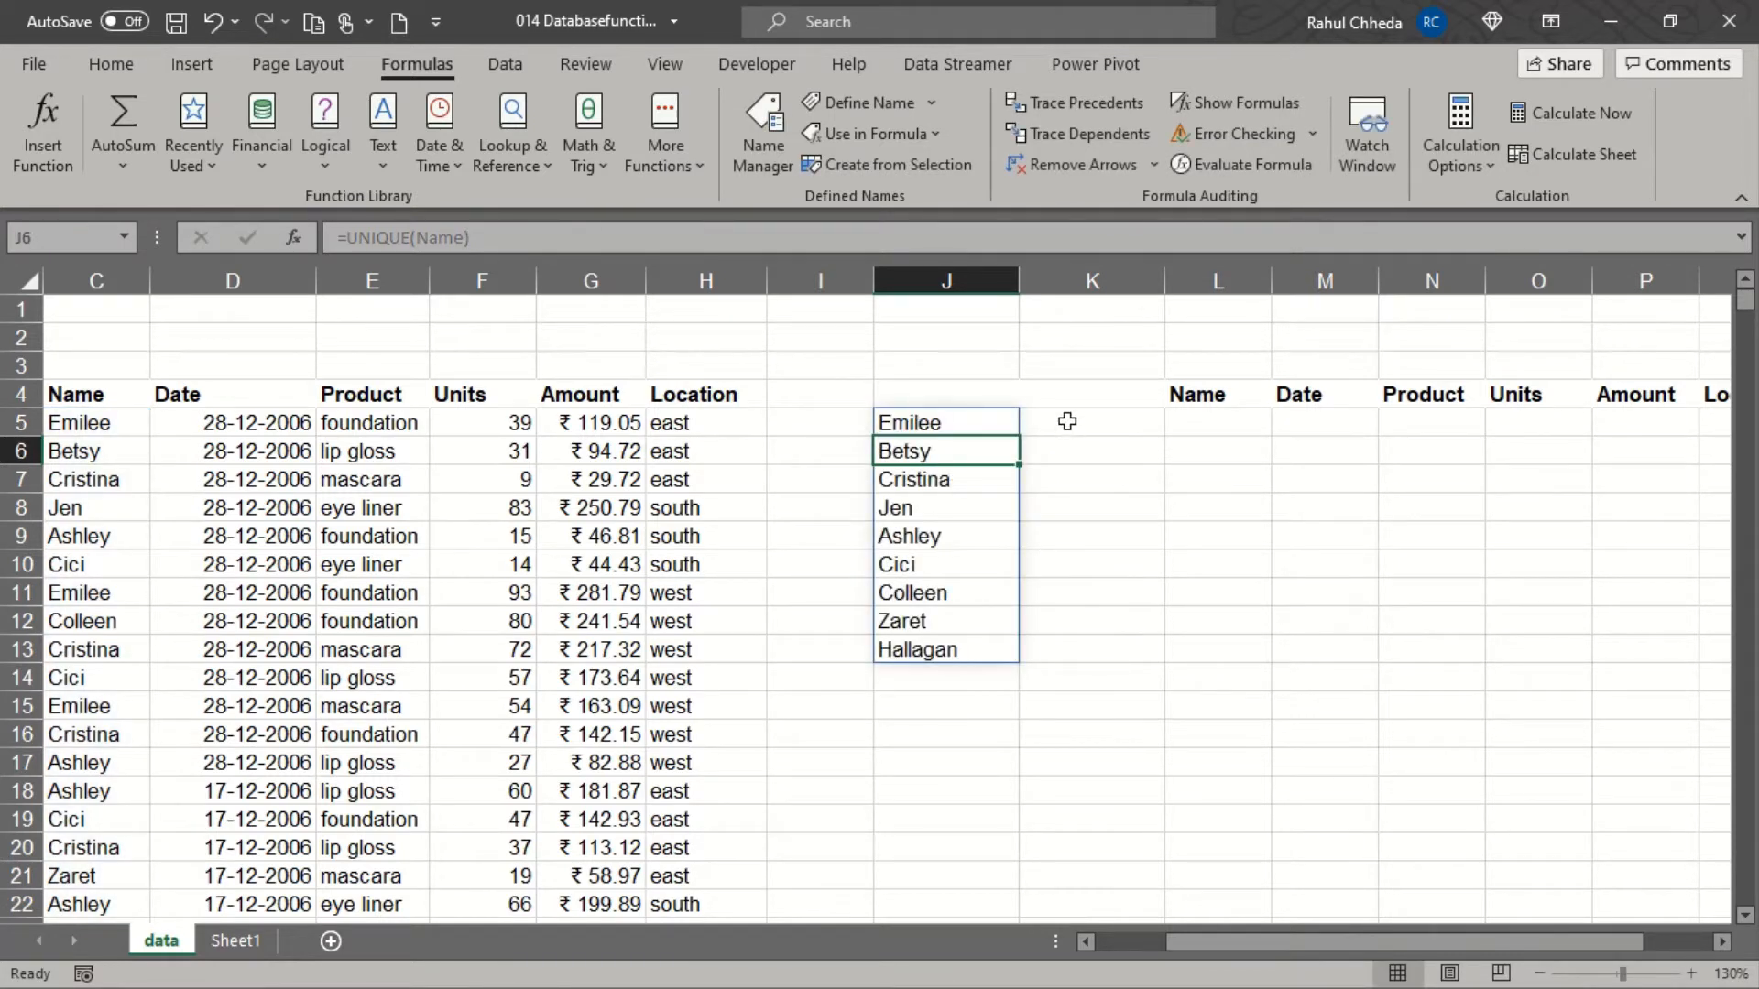
Enter the formula =UNIQUE(Product) in cell K5 to list the distinct products.
left_click(1067, 421)
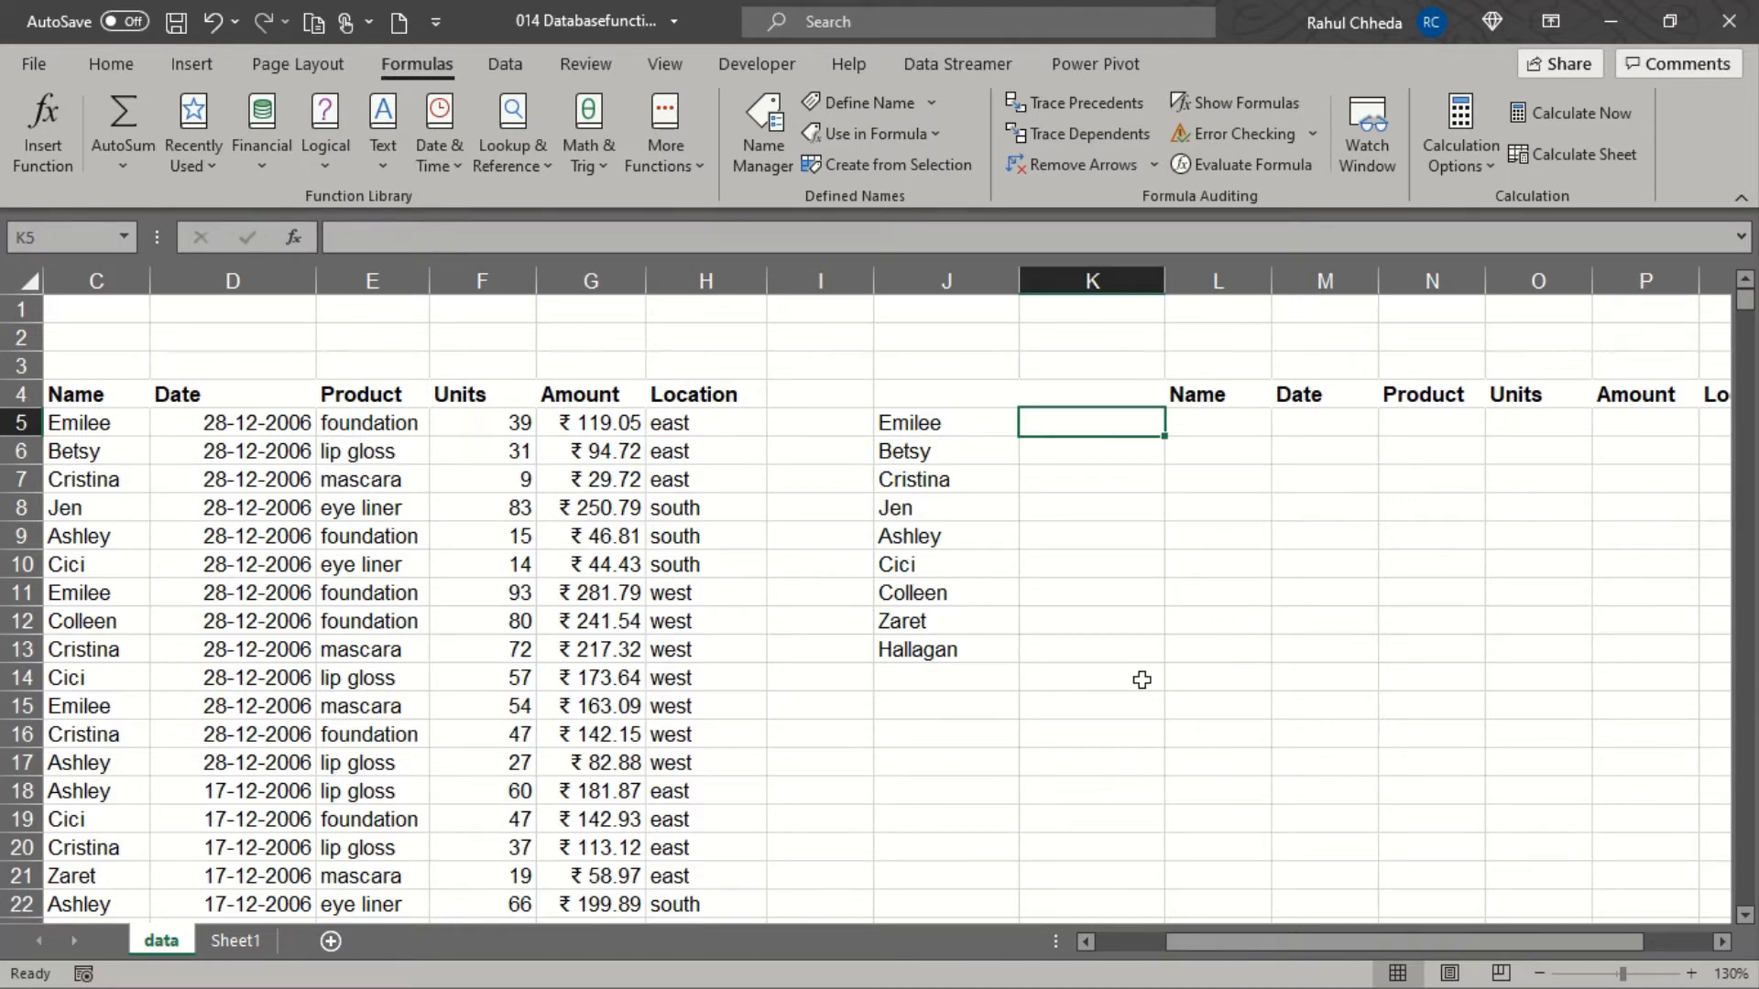
type("=uni")
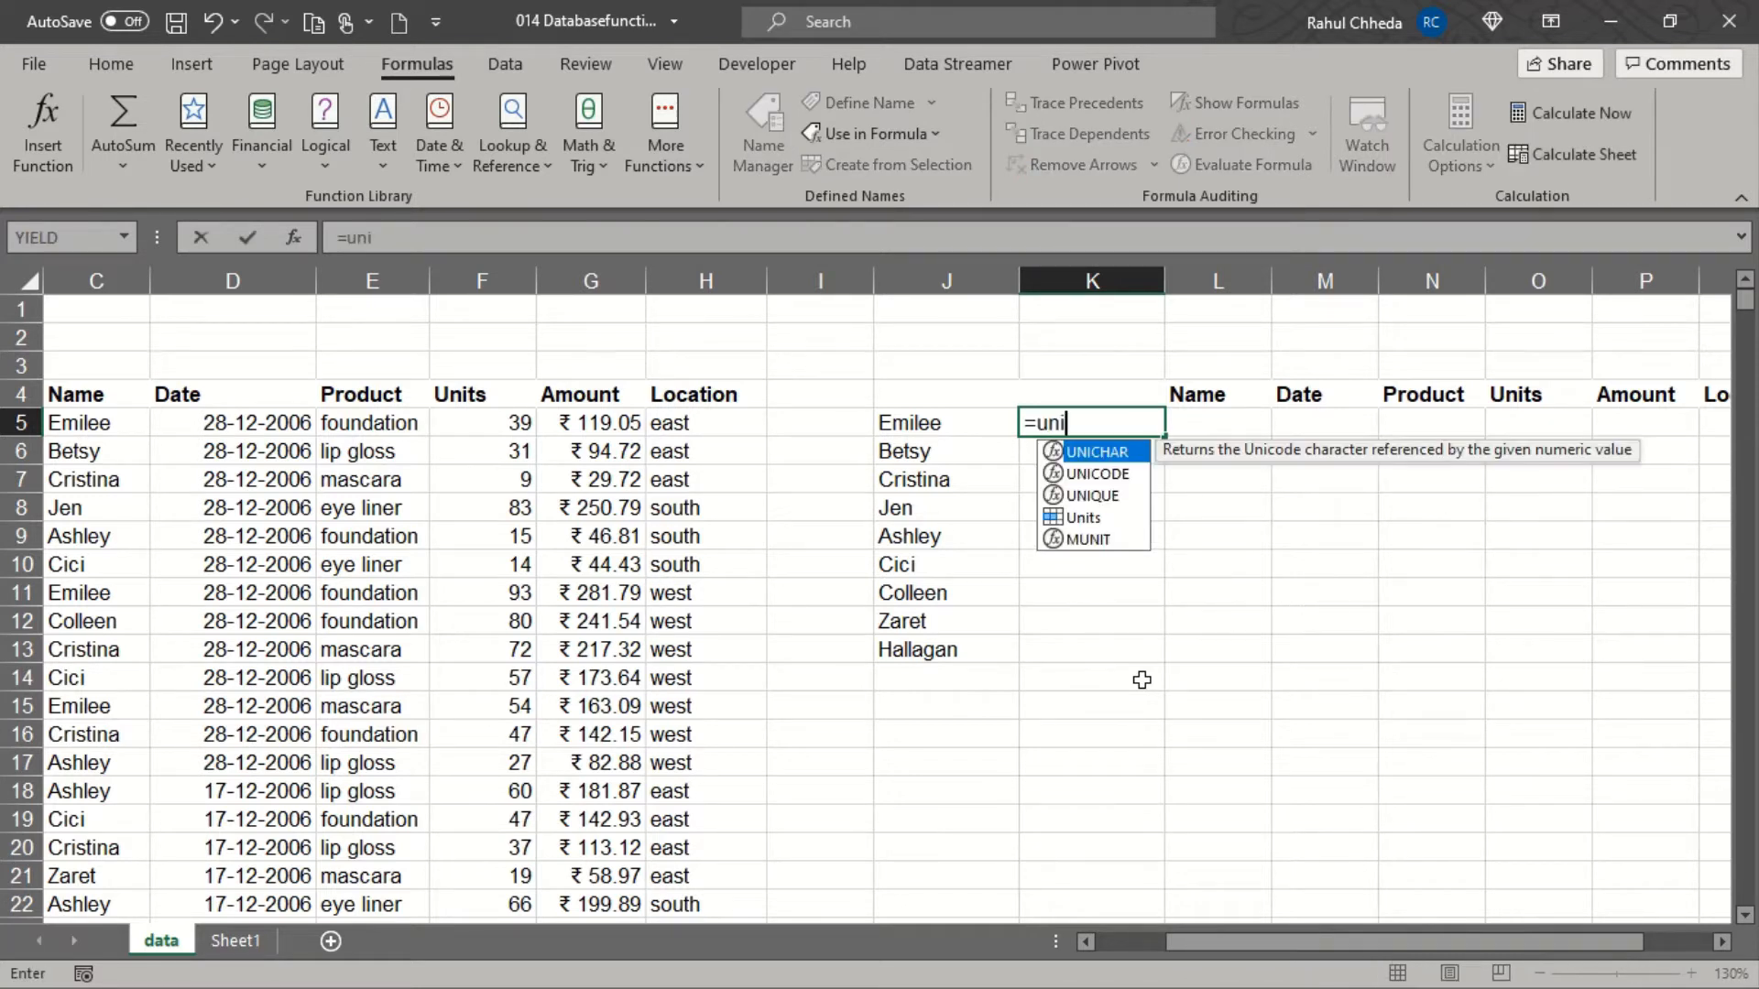
type("q")
key("Tab")
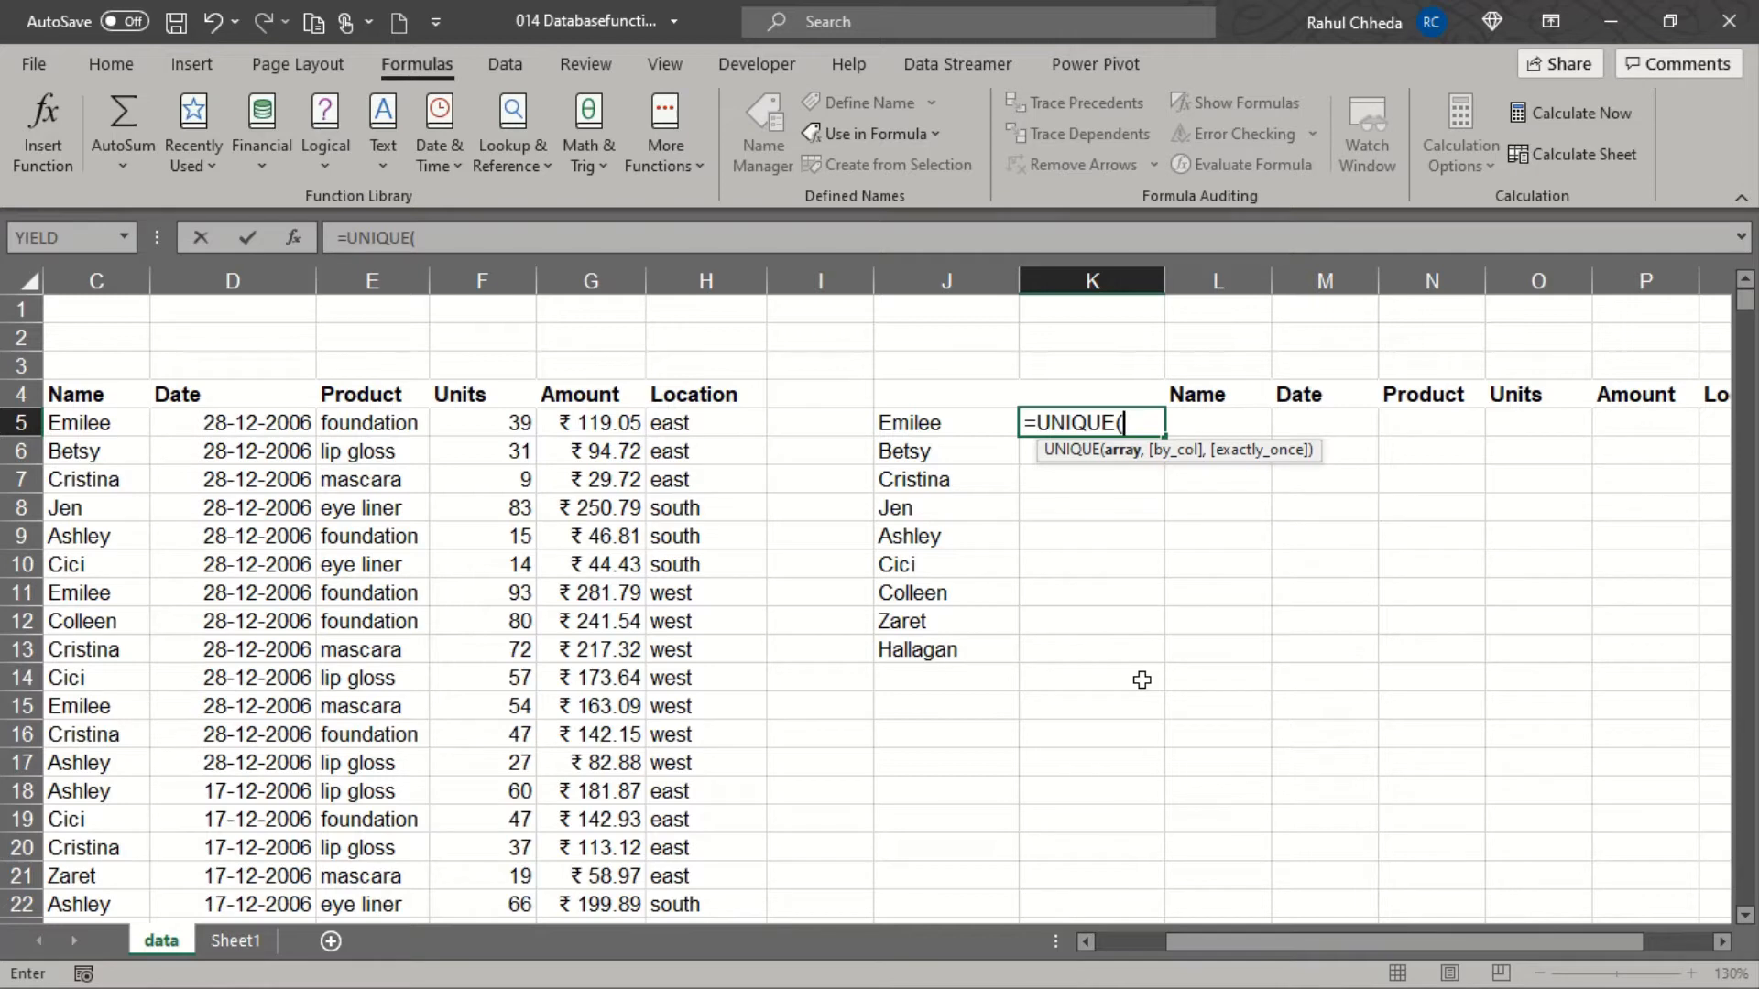
type("pro")
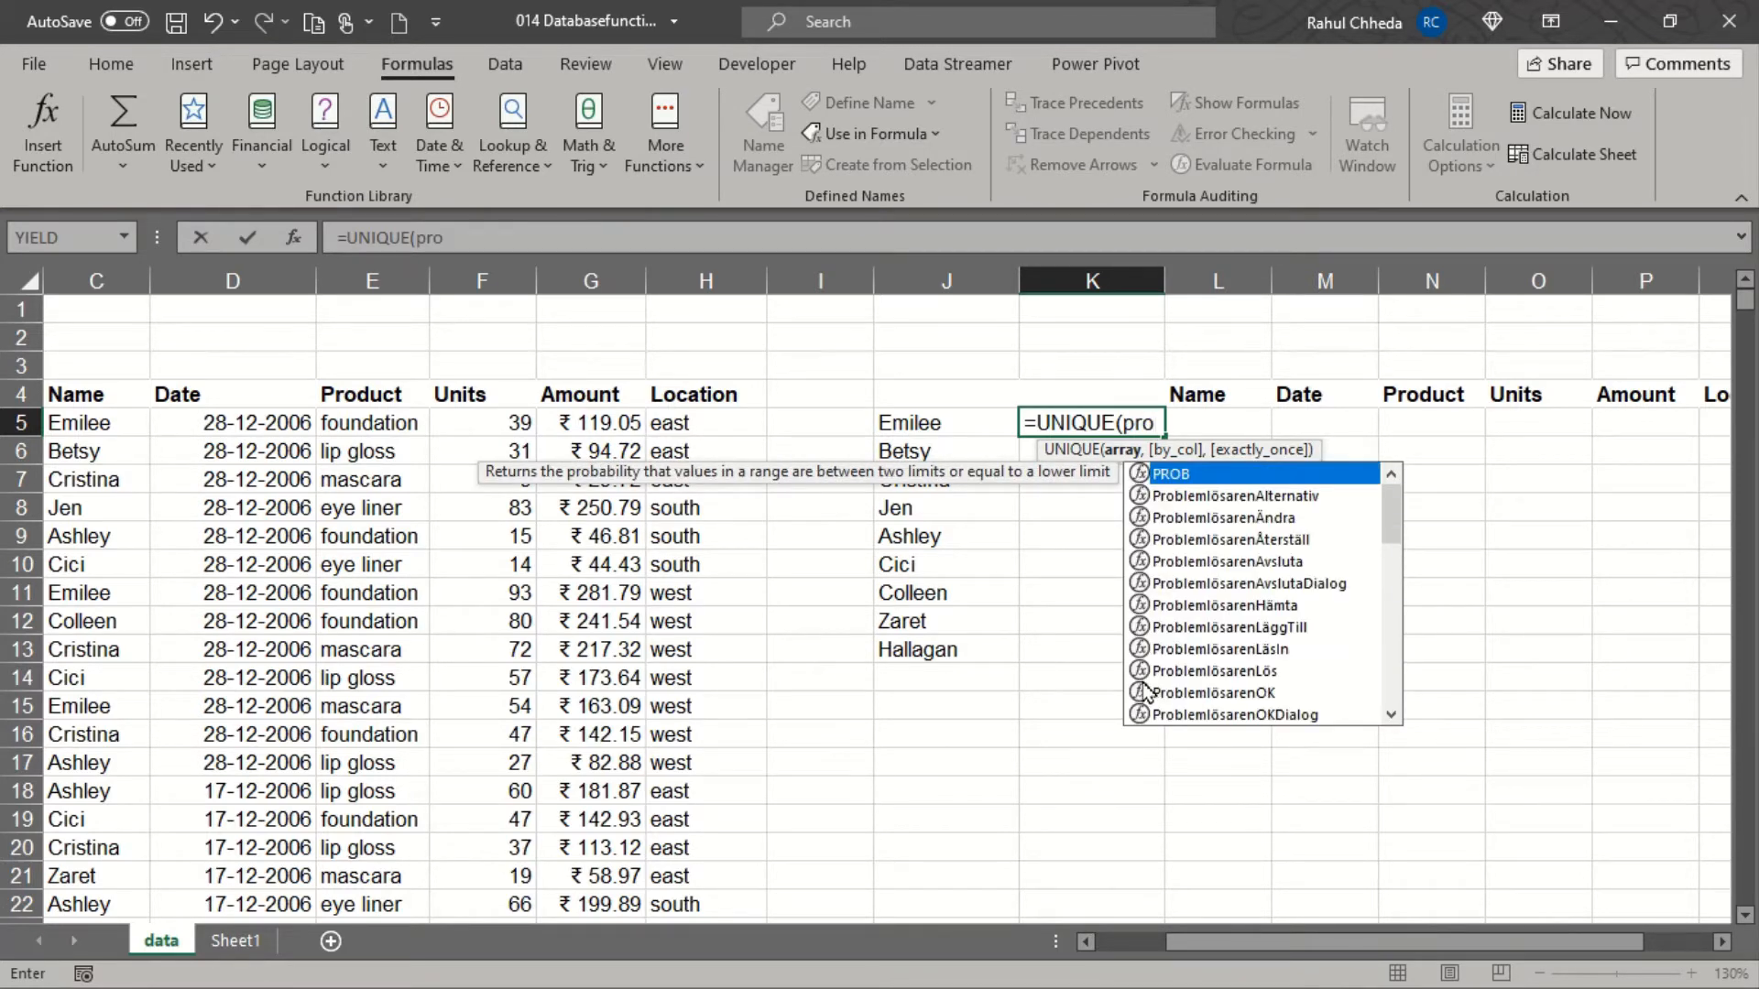
type("duc")
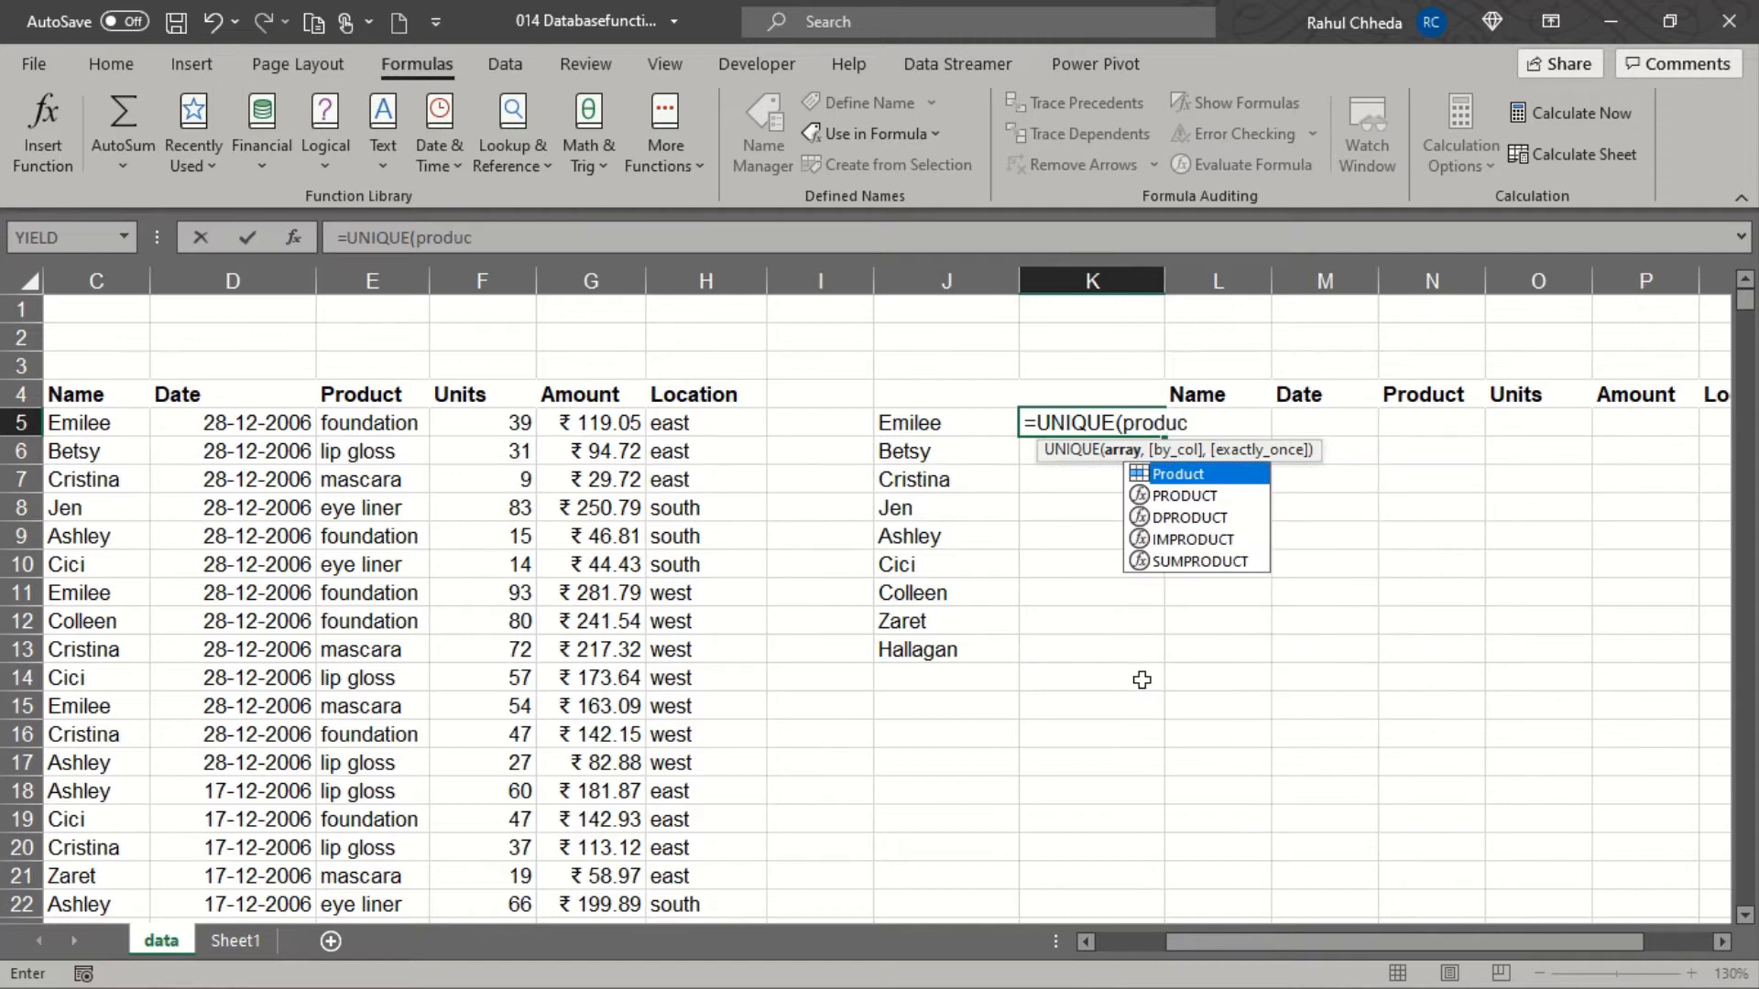
key("Tab")
type(")")
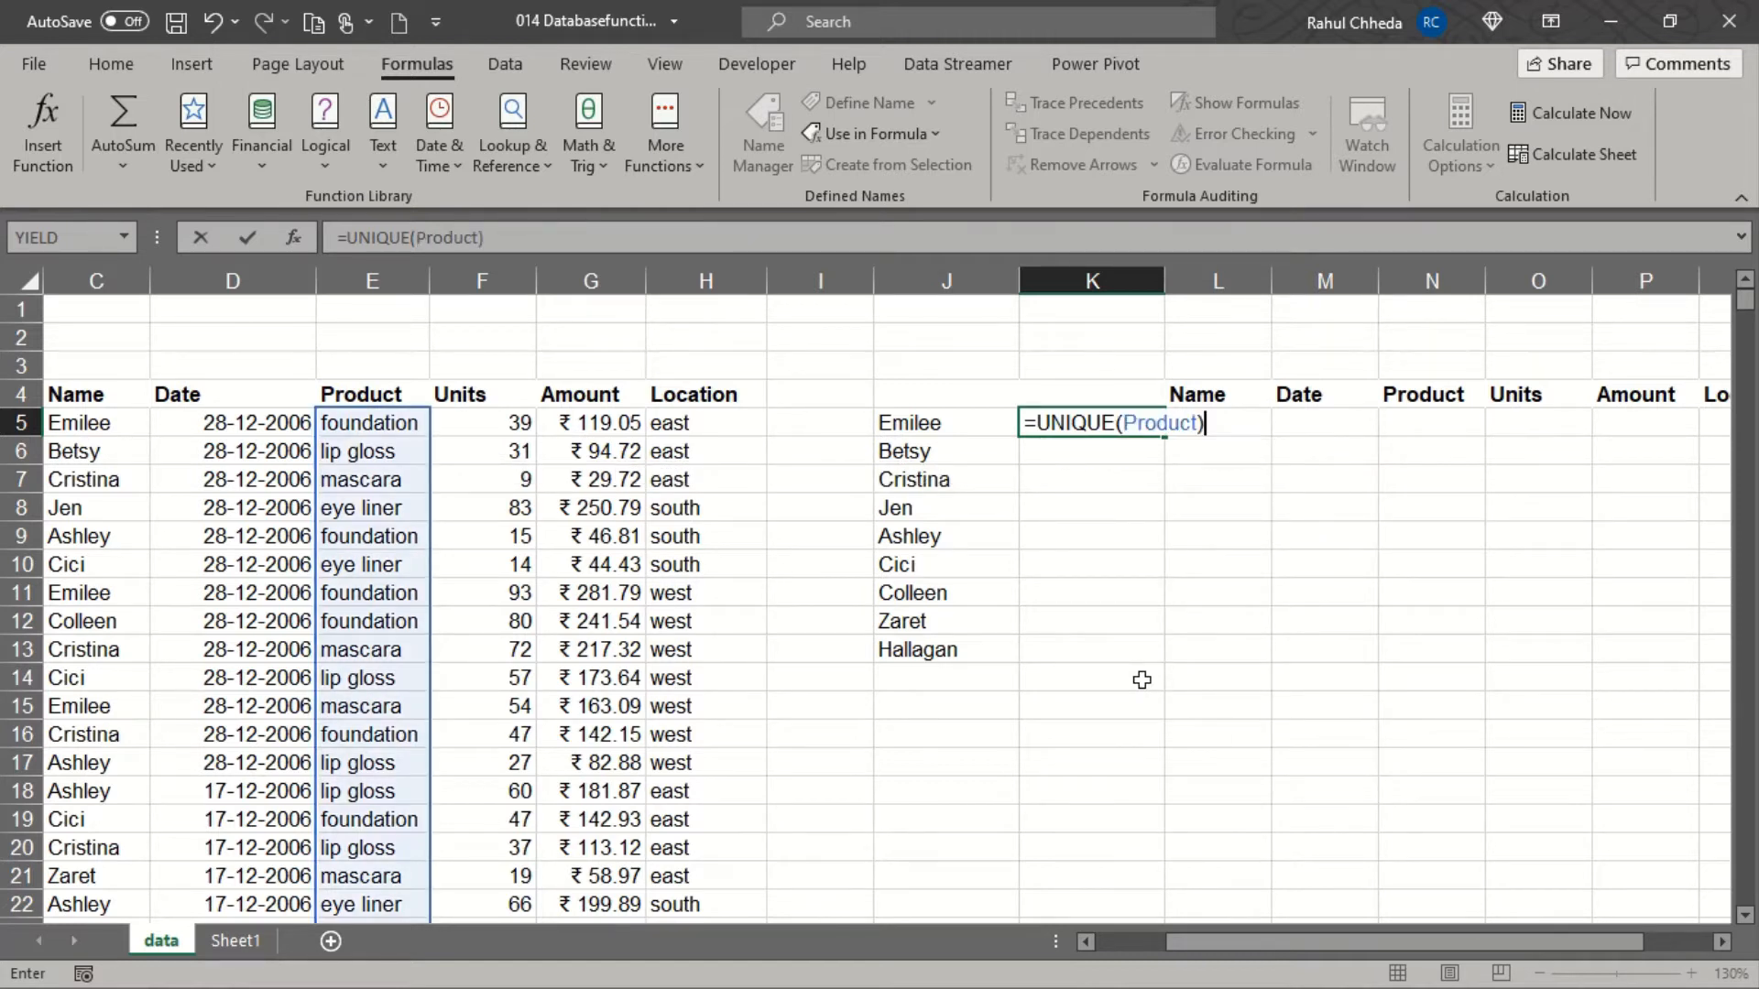
key("Return")
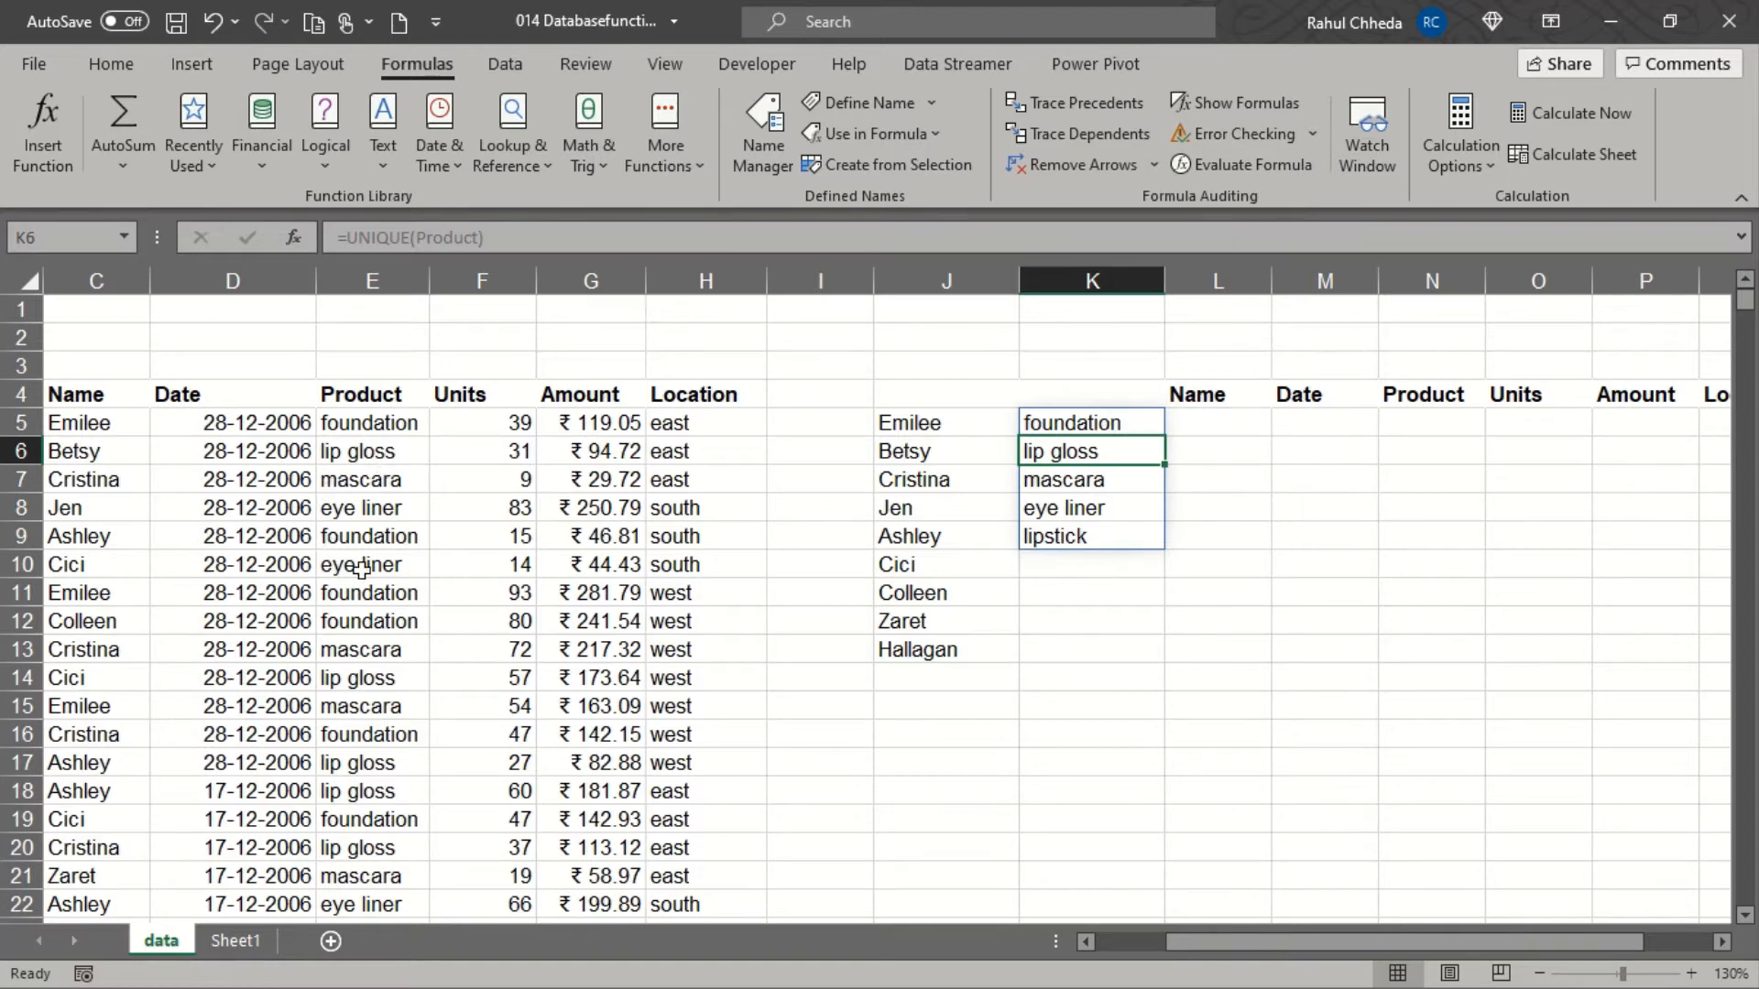
Start a FILTER formula in cell L5 on the named range data, with the first condition Name=J8.
left_click(1204, 424)
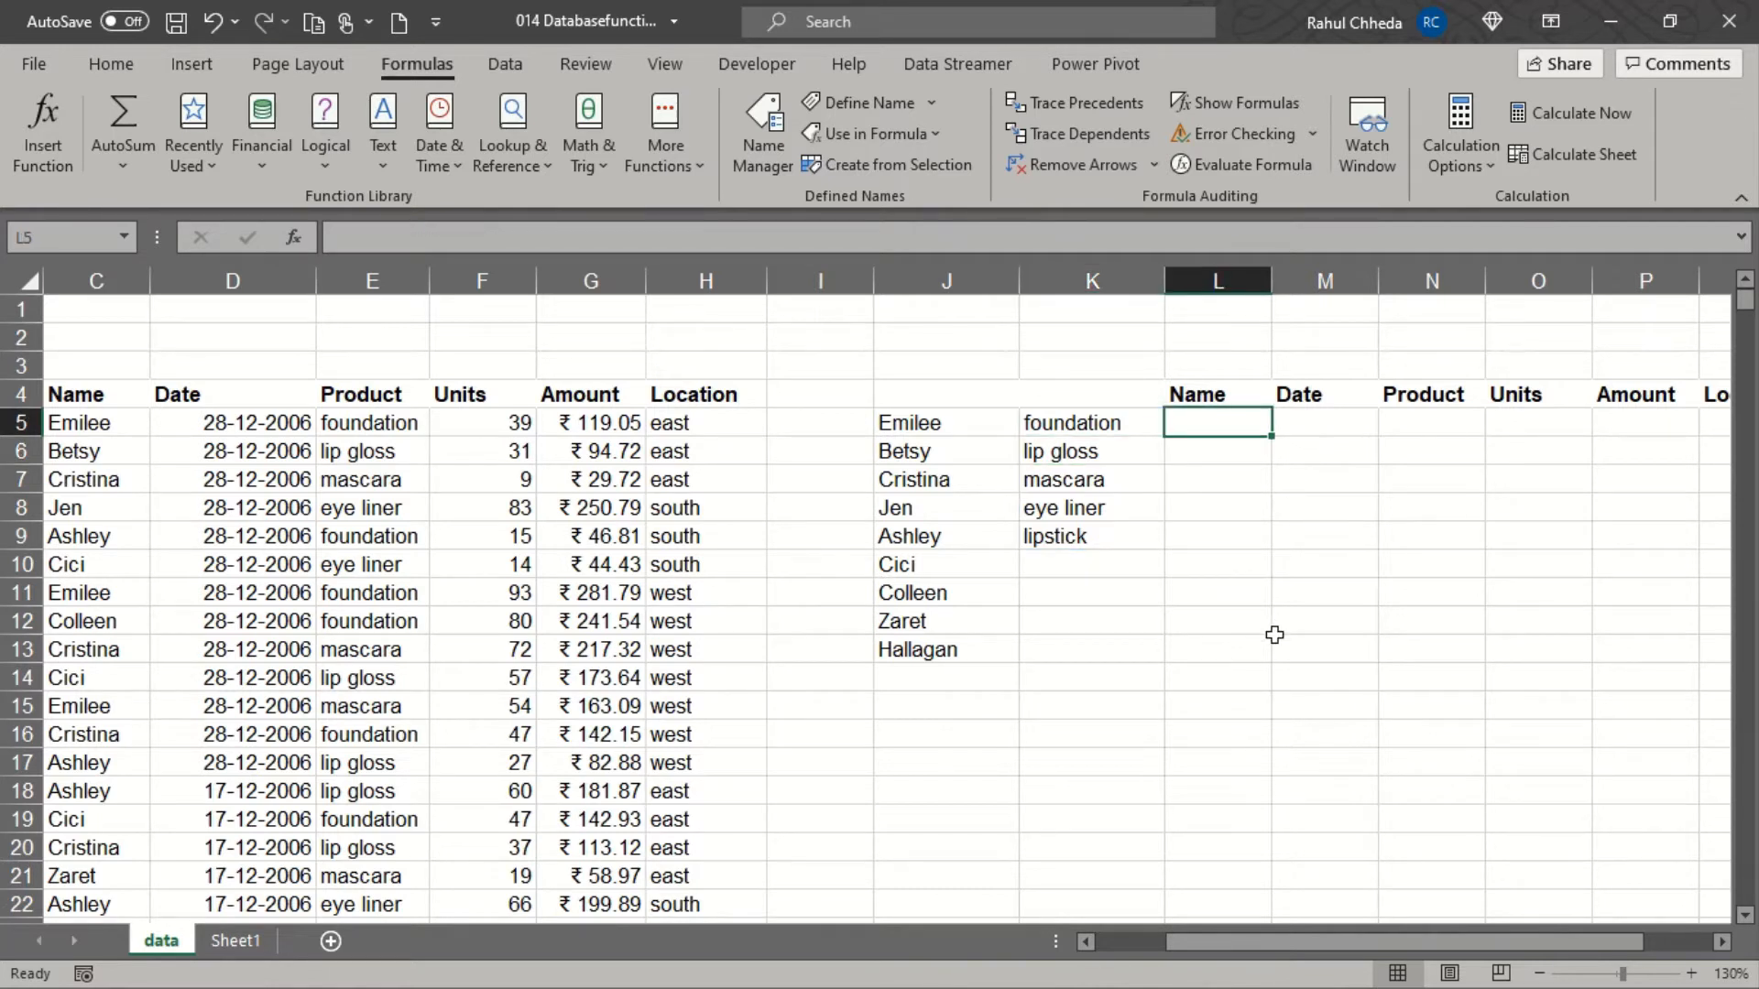
type("=")
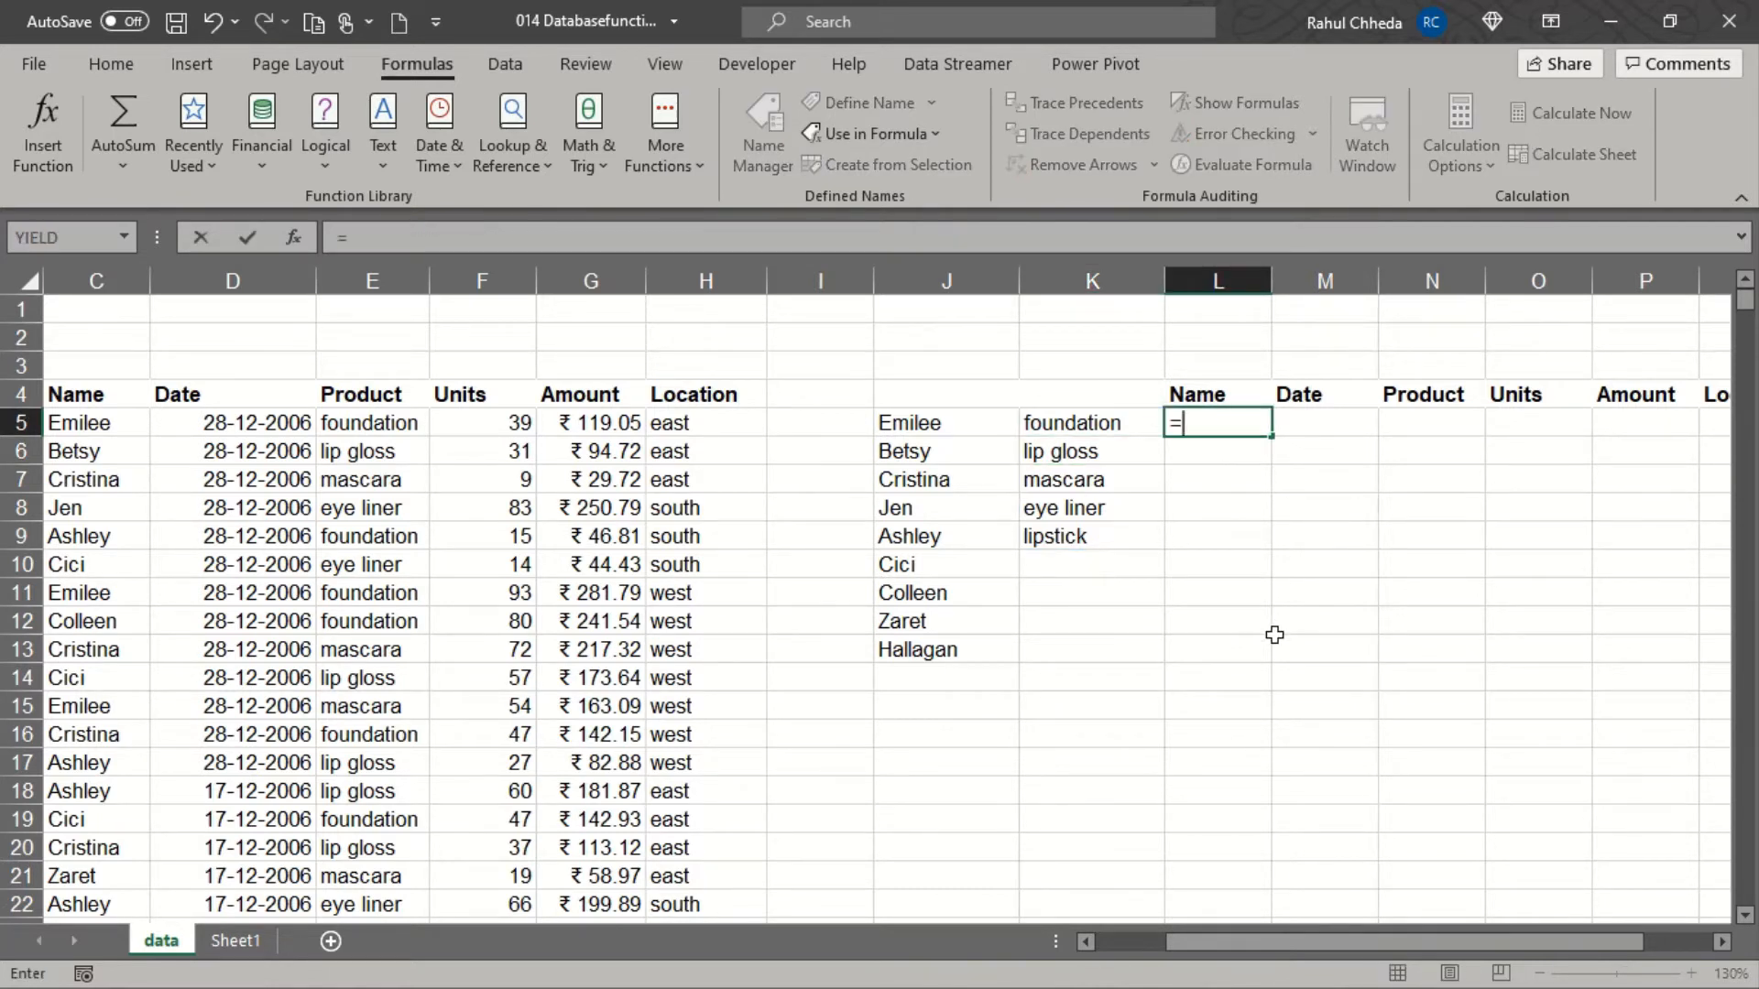
type("fil")
key("Tab")
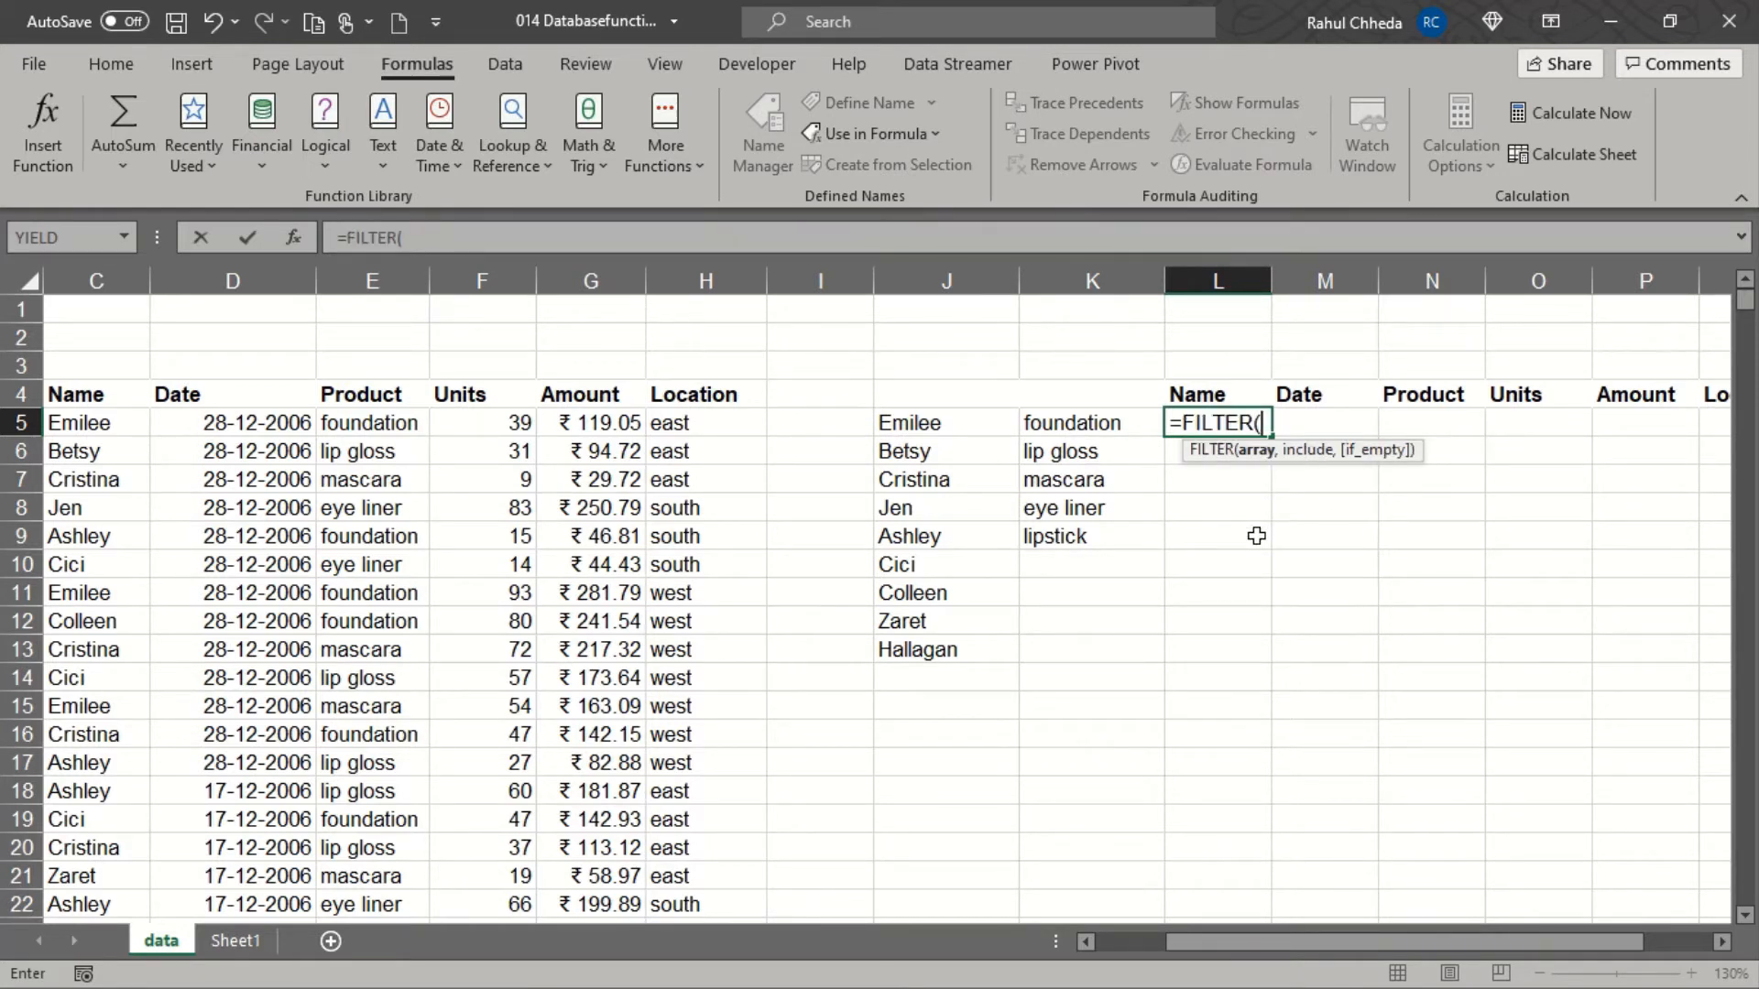
type("dat")
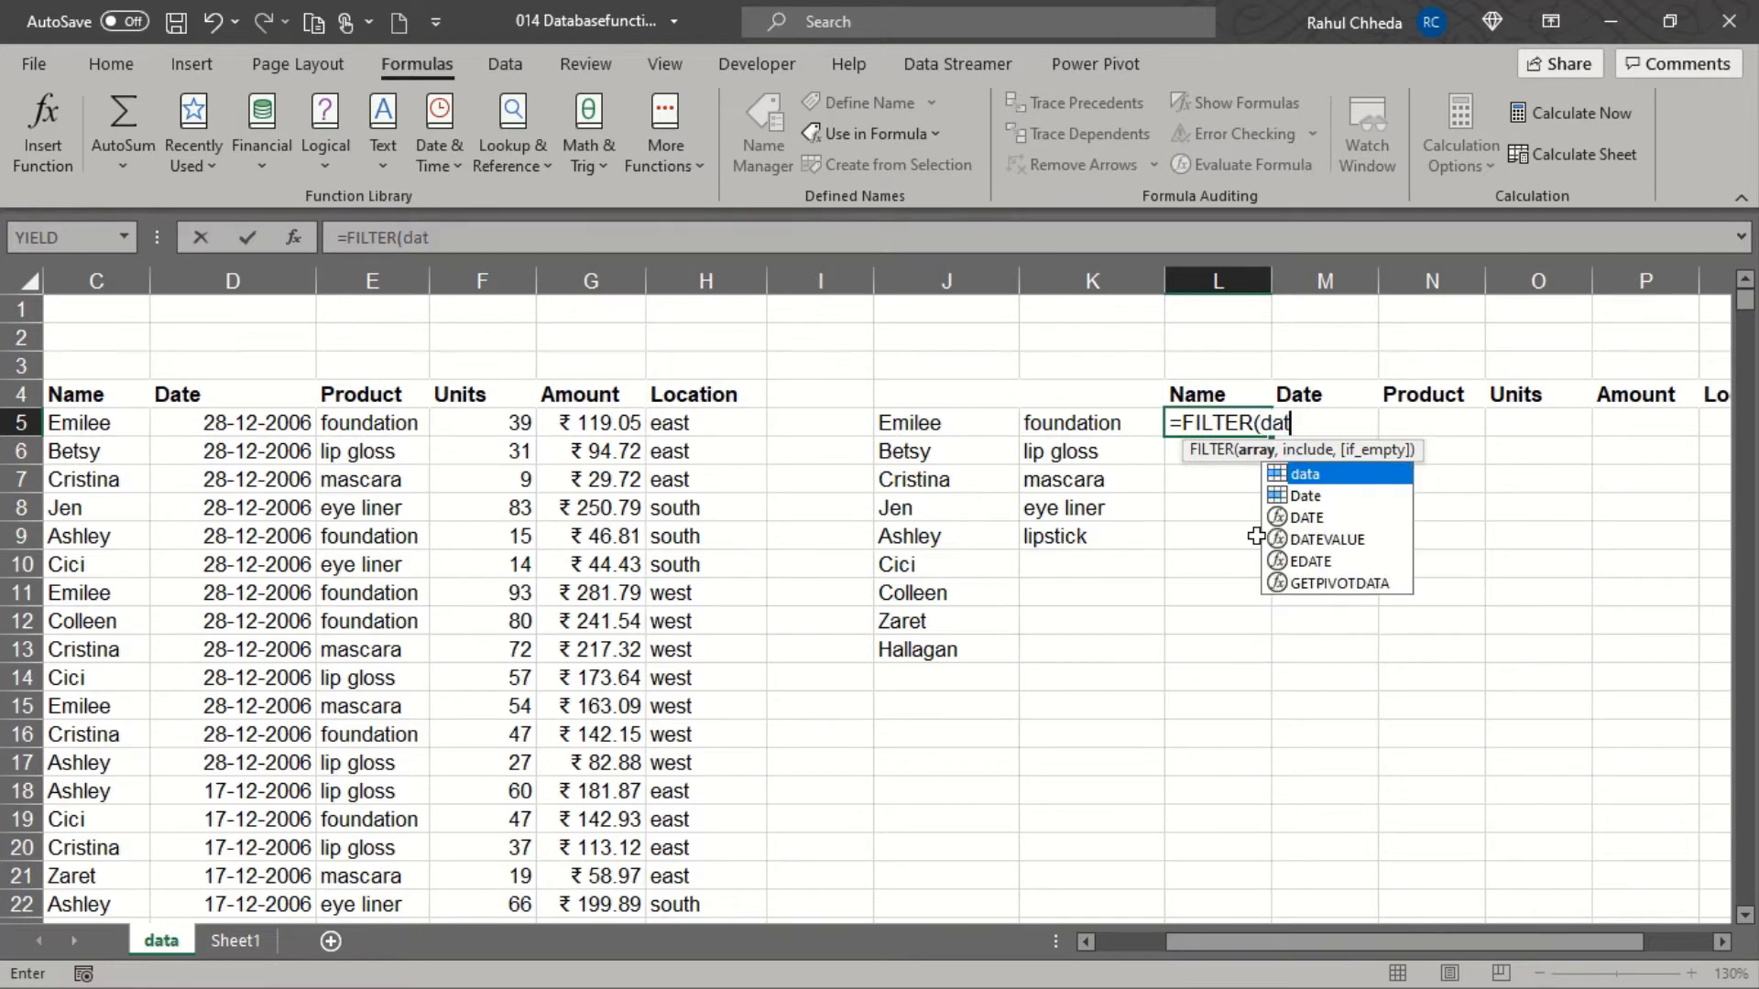
key("Tab")
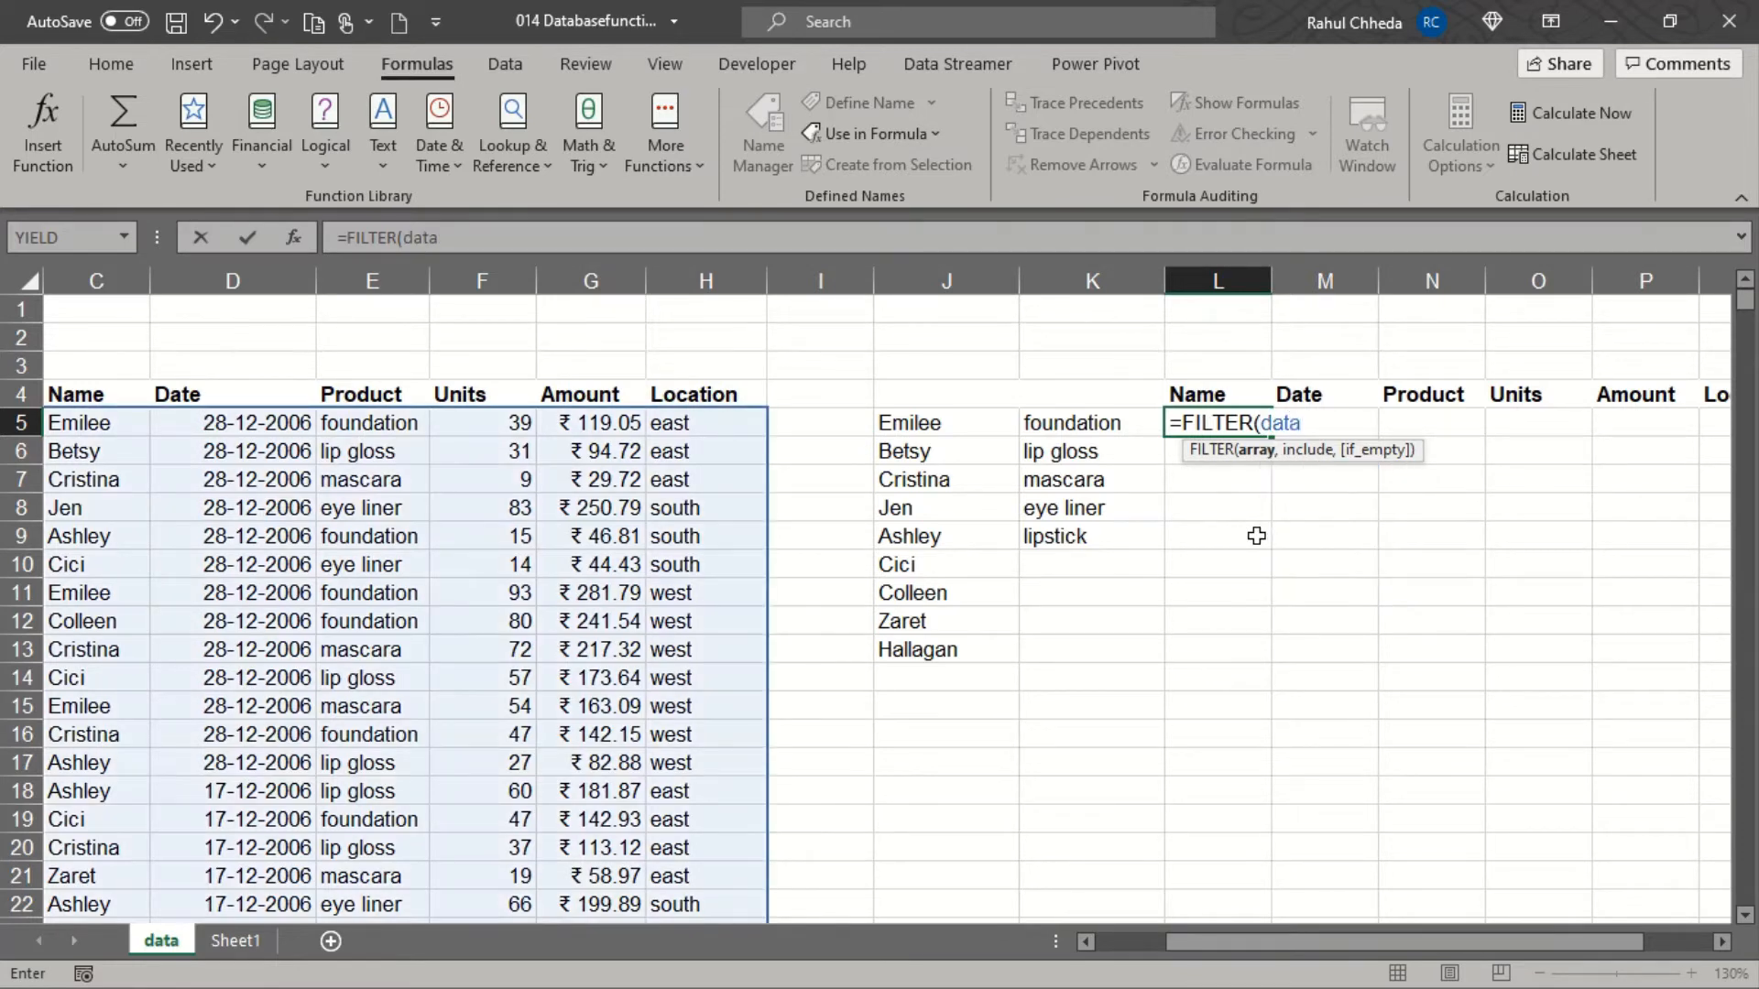
type(",(")
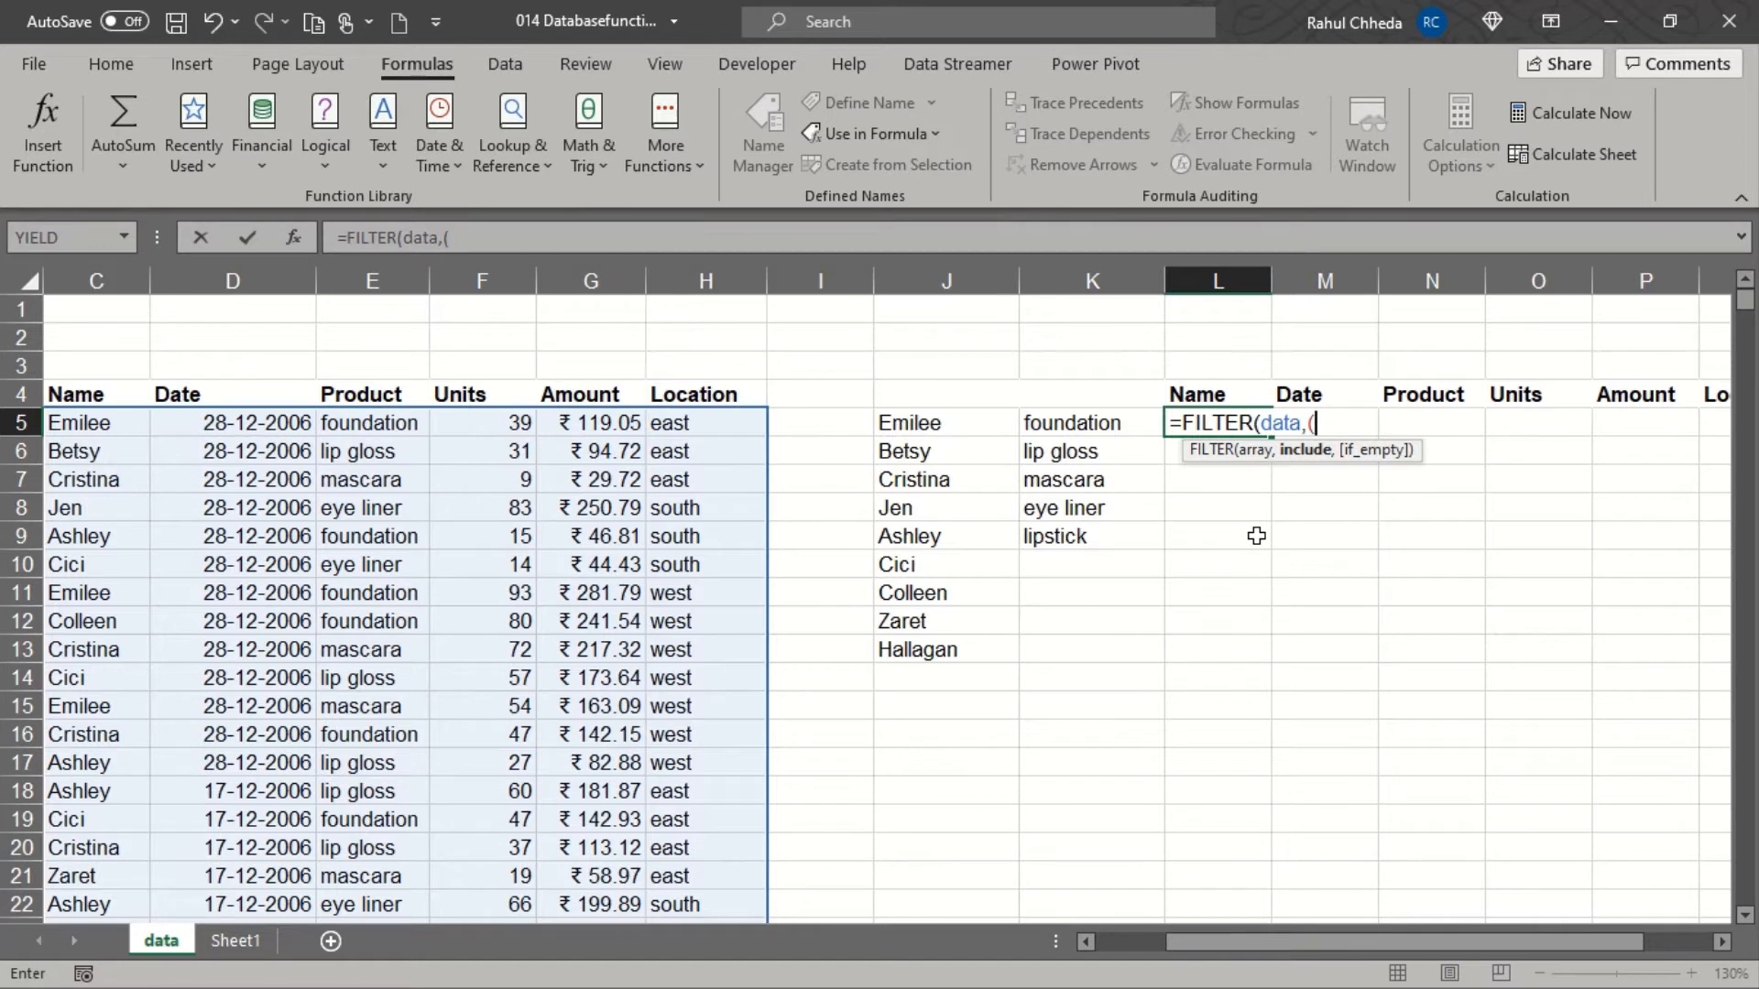
type("name")
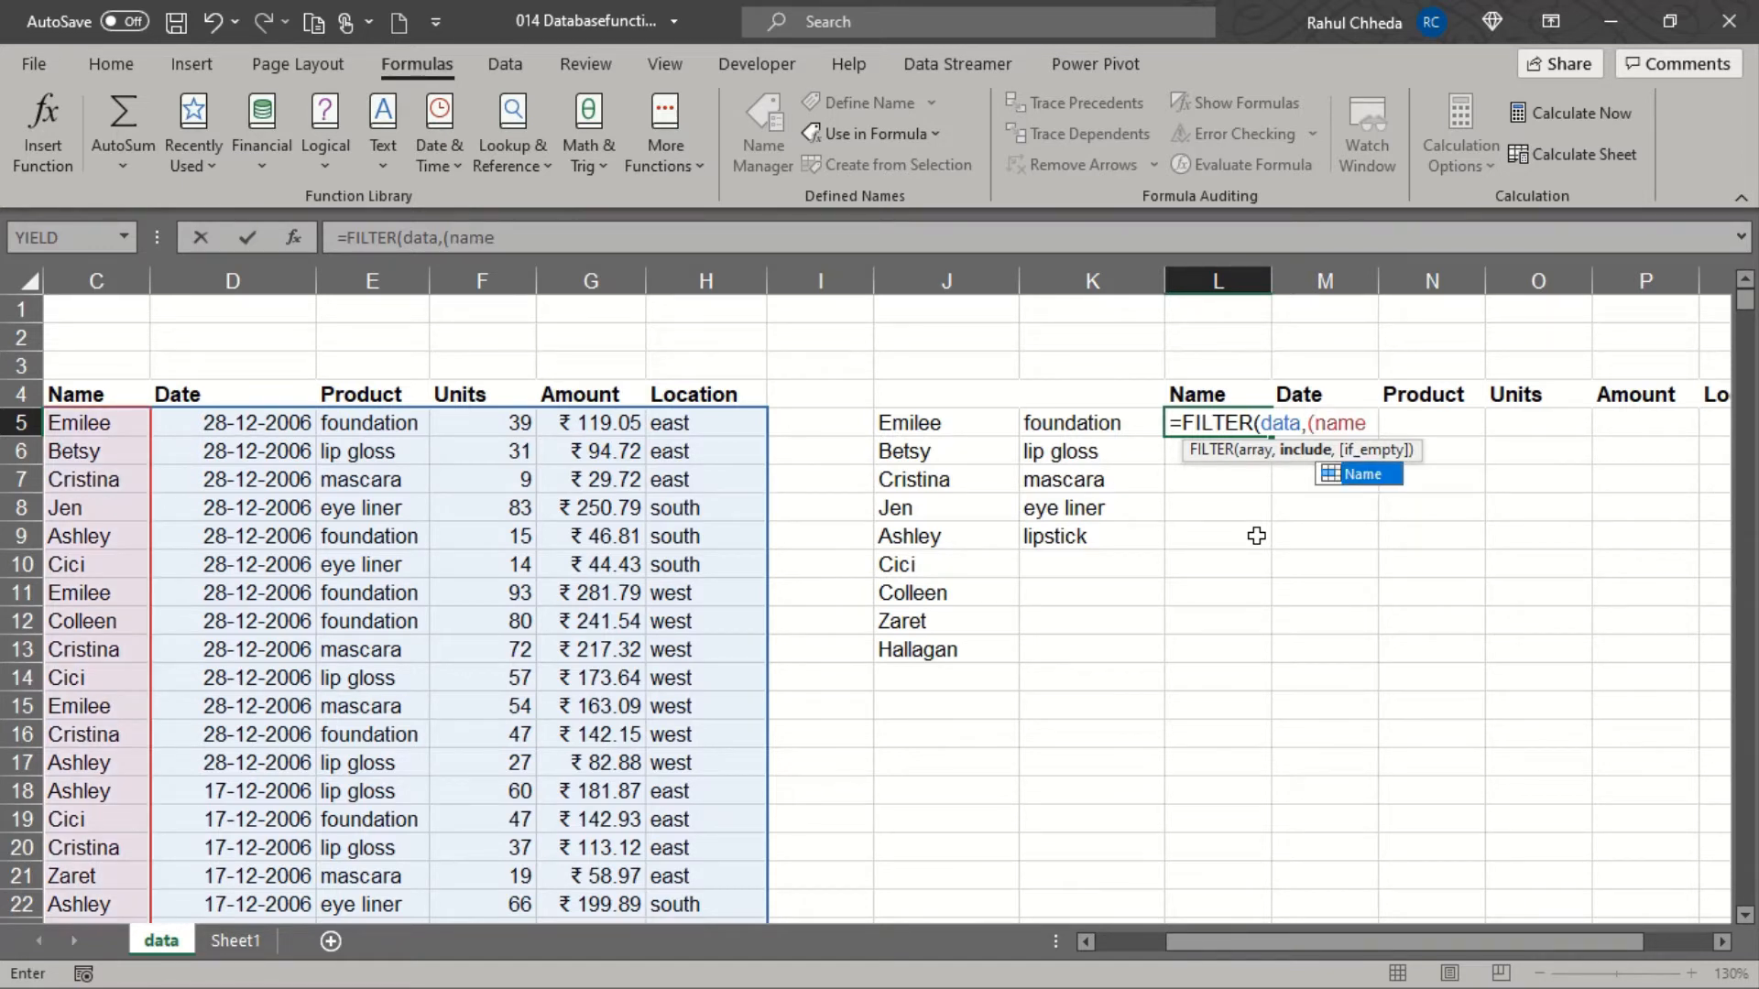
type("=")
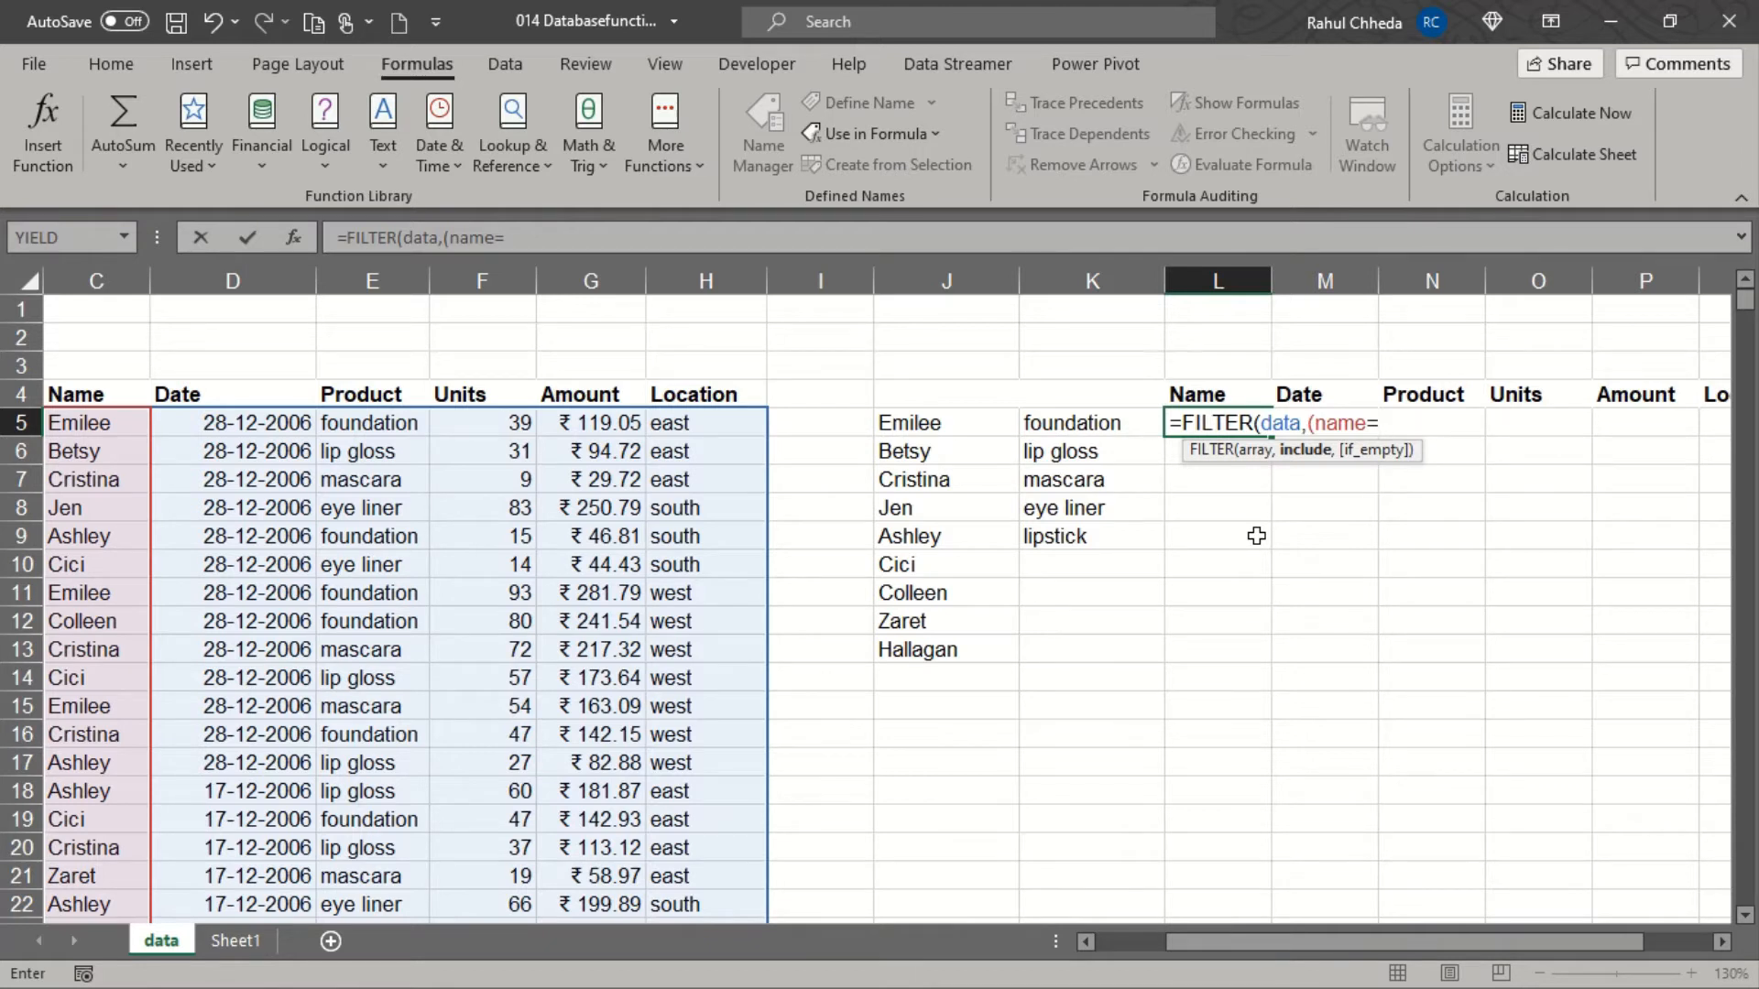
left_click(916, 513)
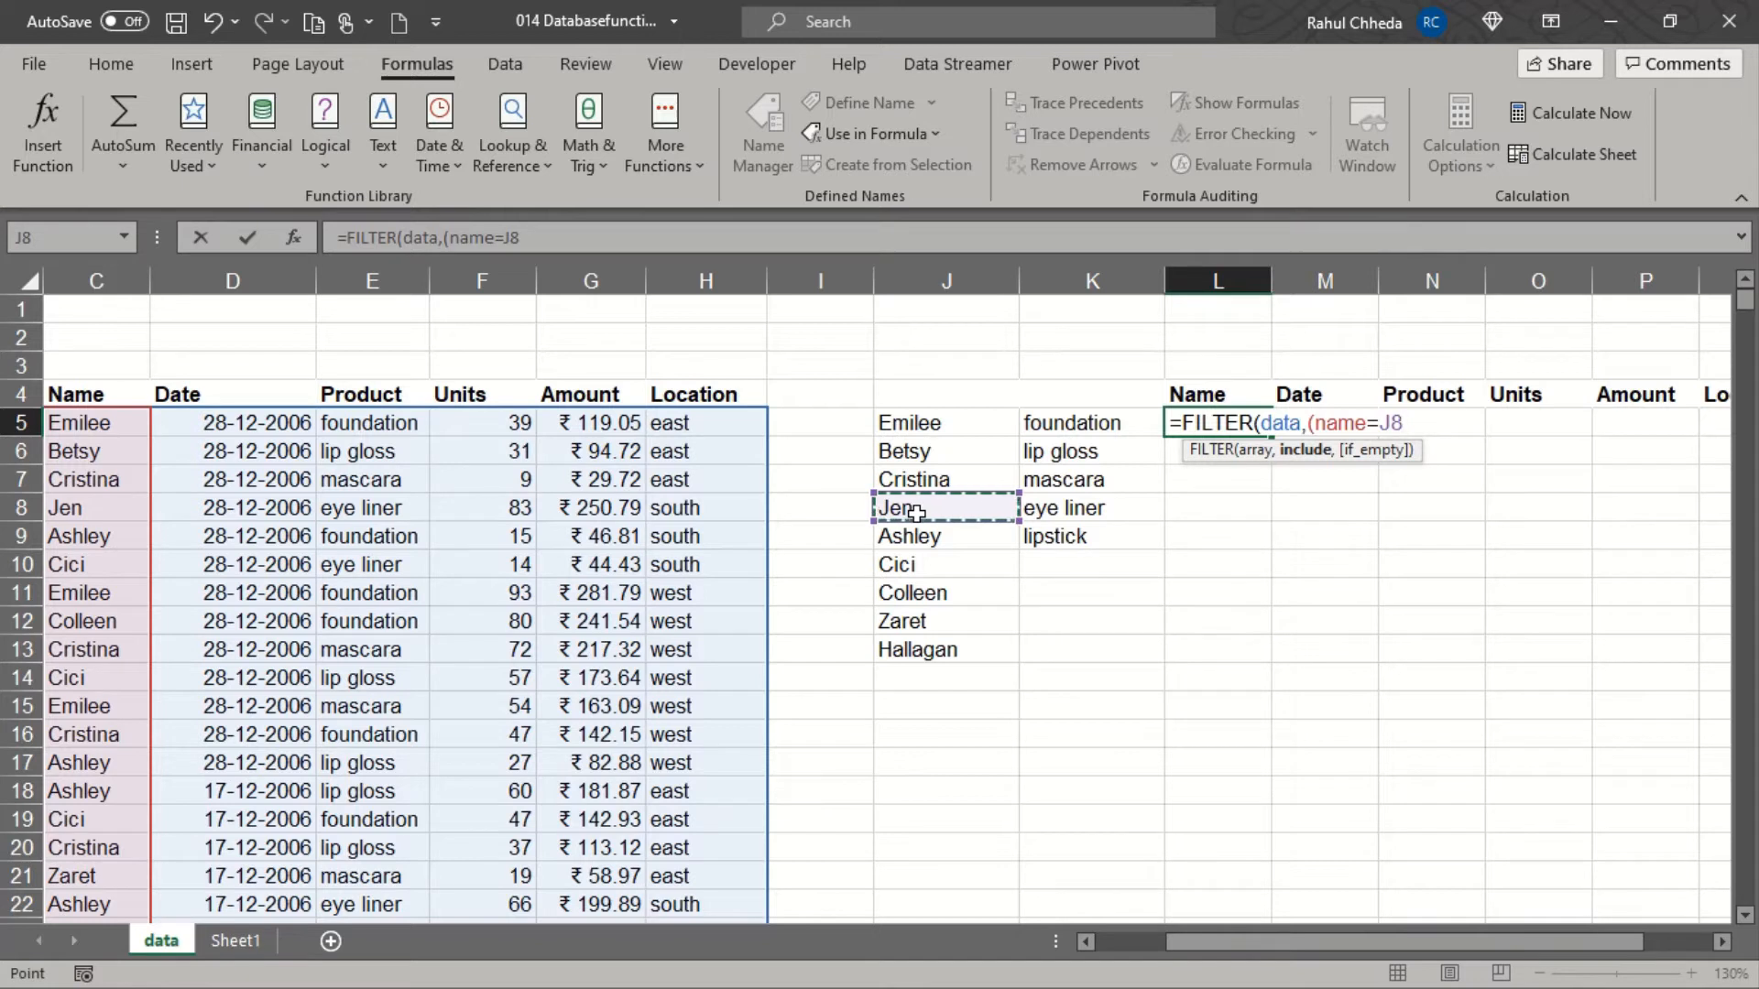
Multiply by a second condition Product=K7, use " " as the if-empty value, and complete the FILTER formula.
type(",")
key("BackSpace")
type(")*(")
type("prod")
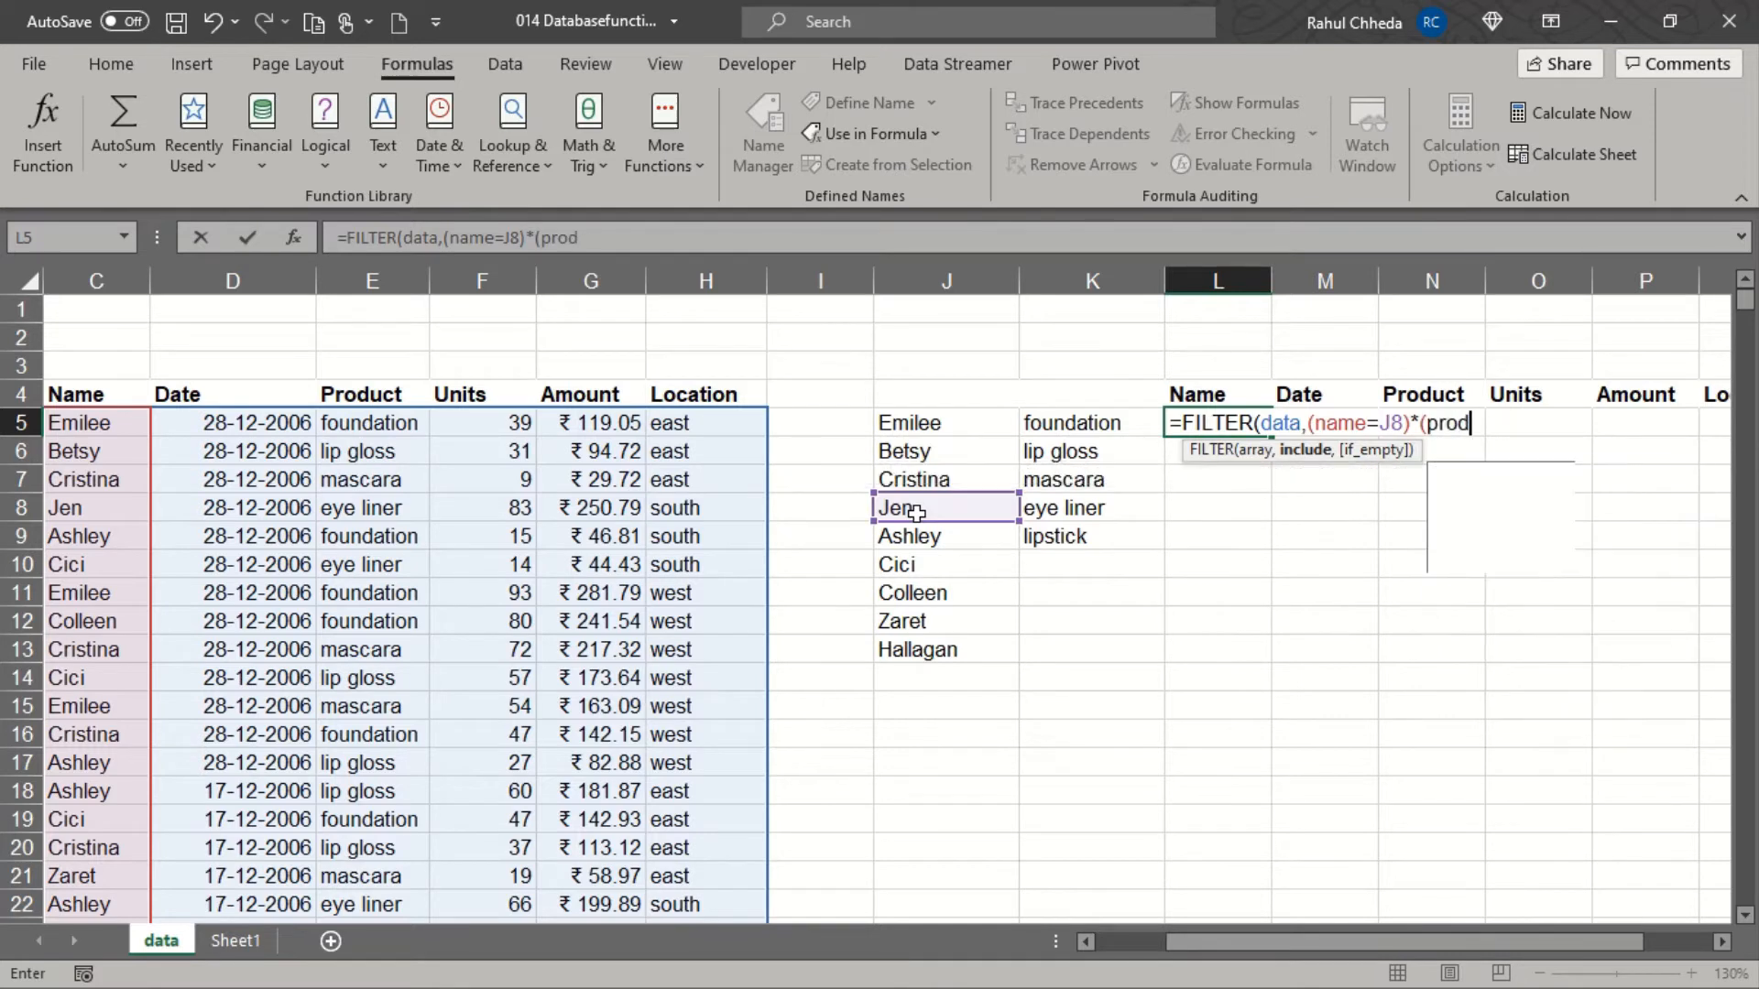
type("uct=")
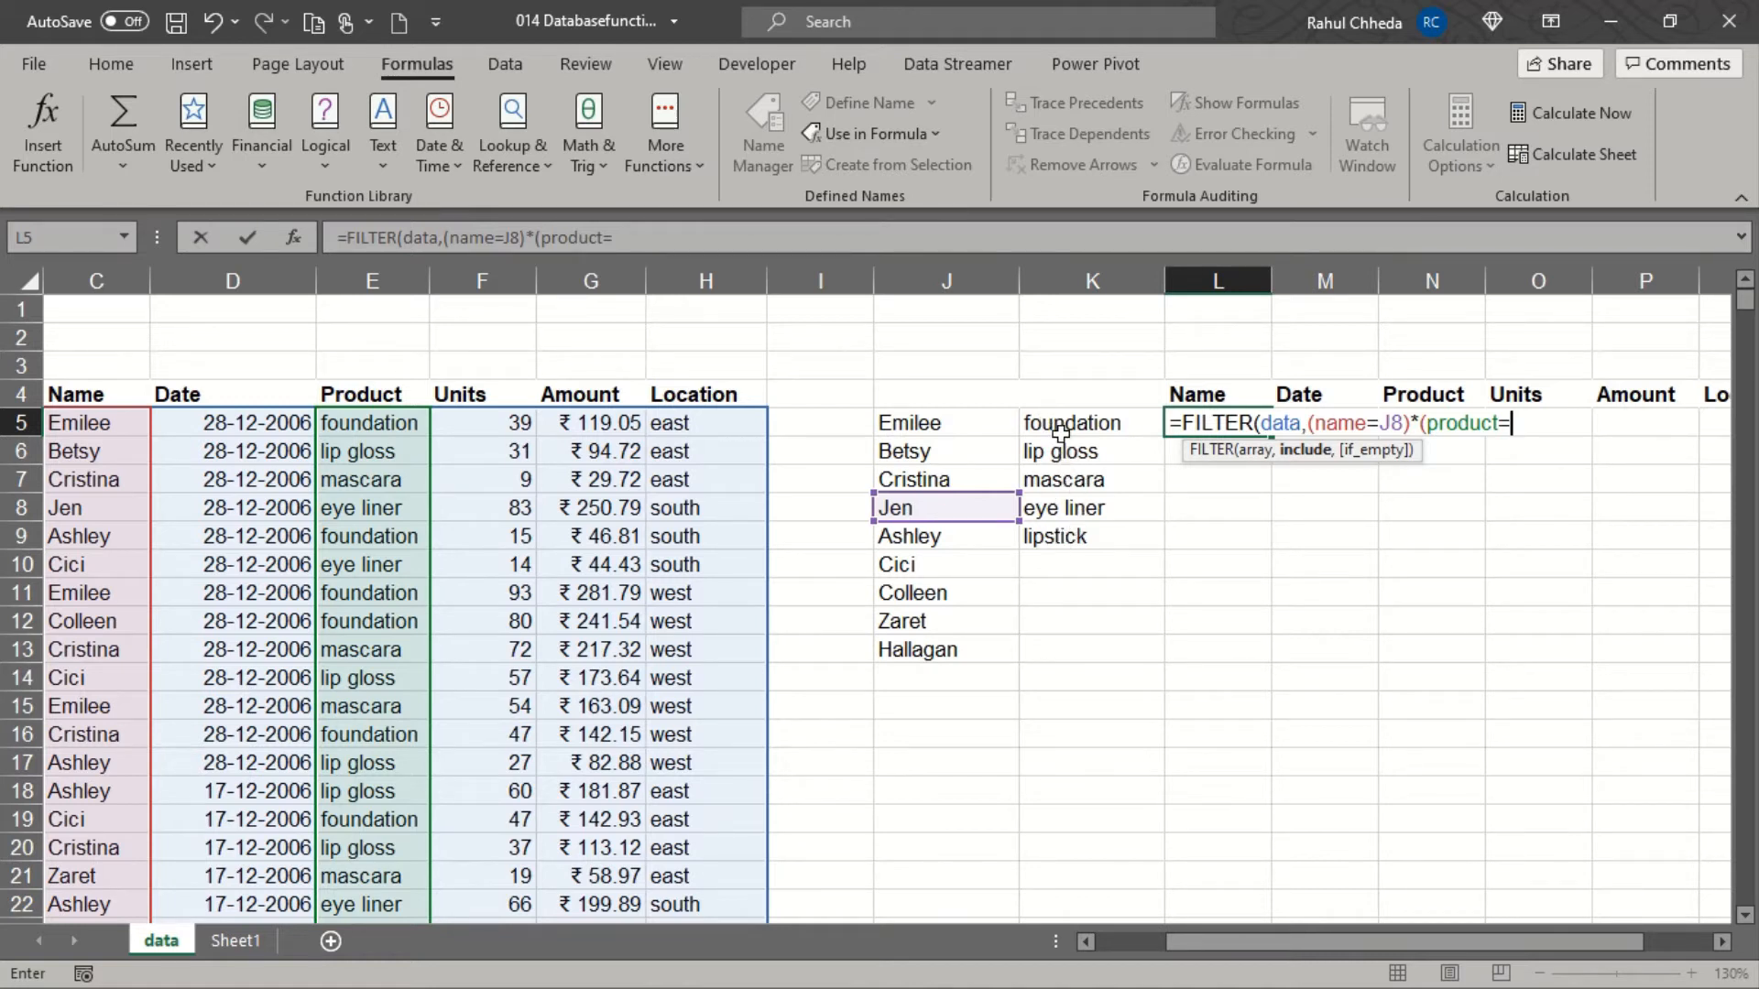
left_click(1051, 480)
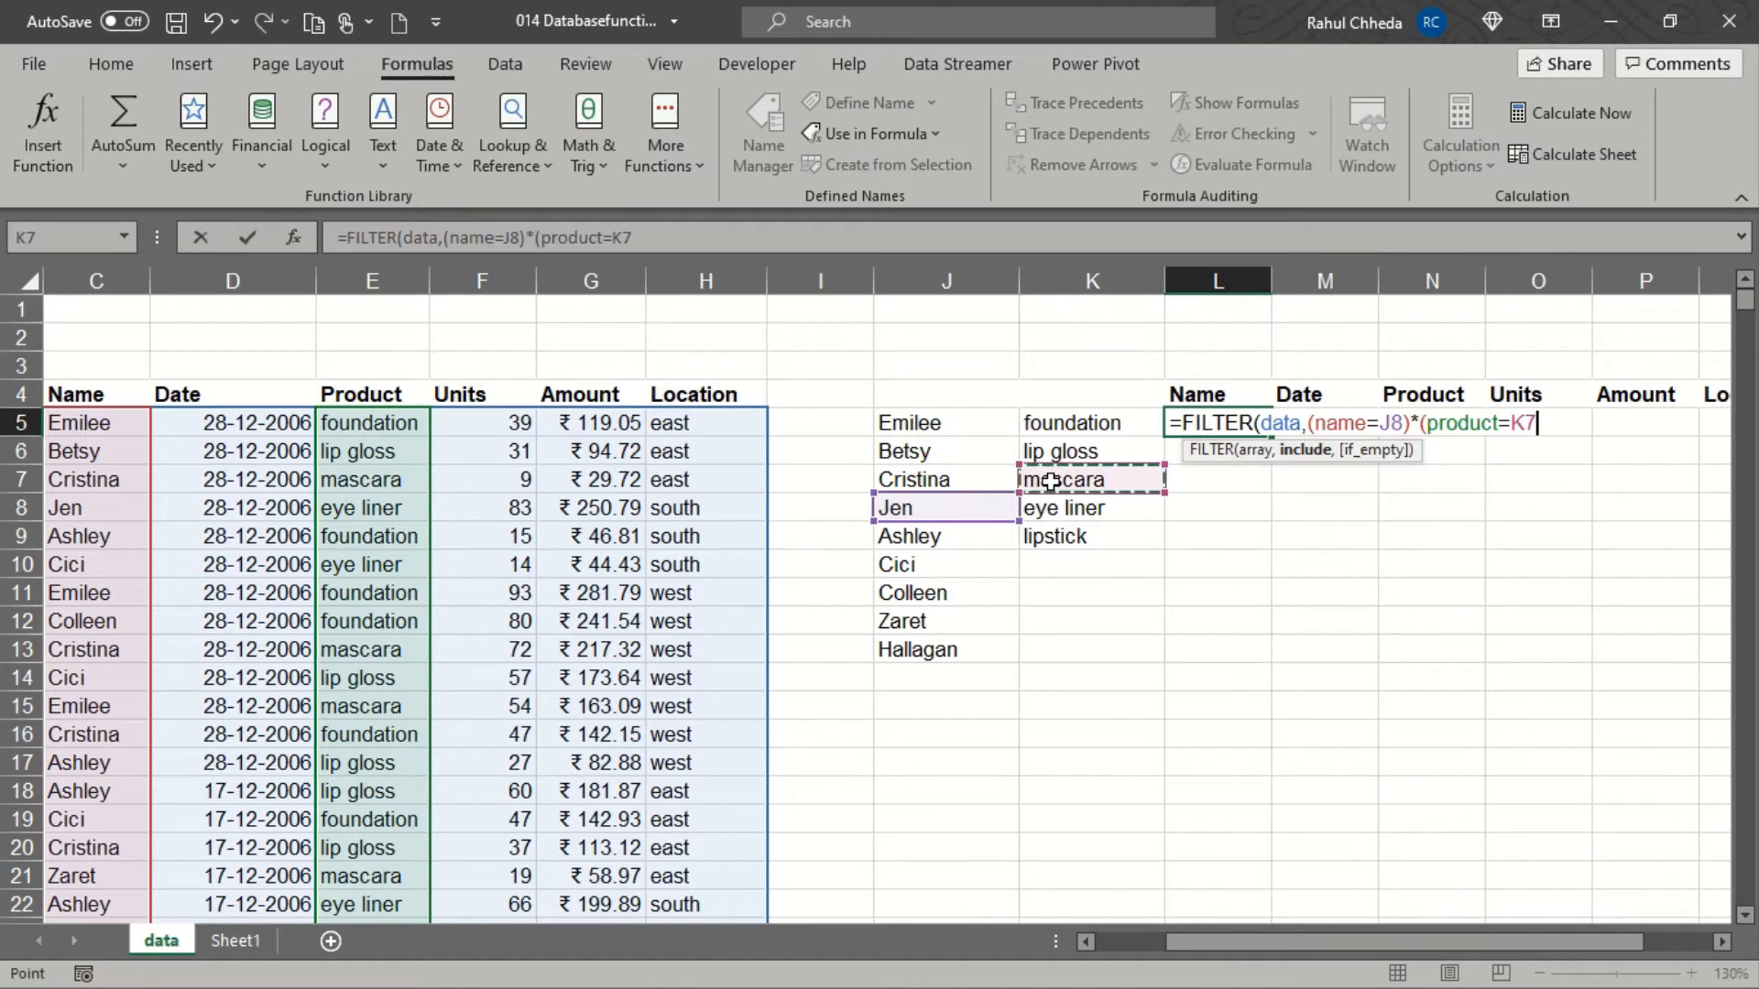
type("),")
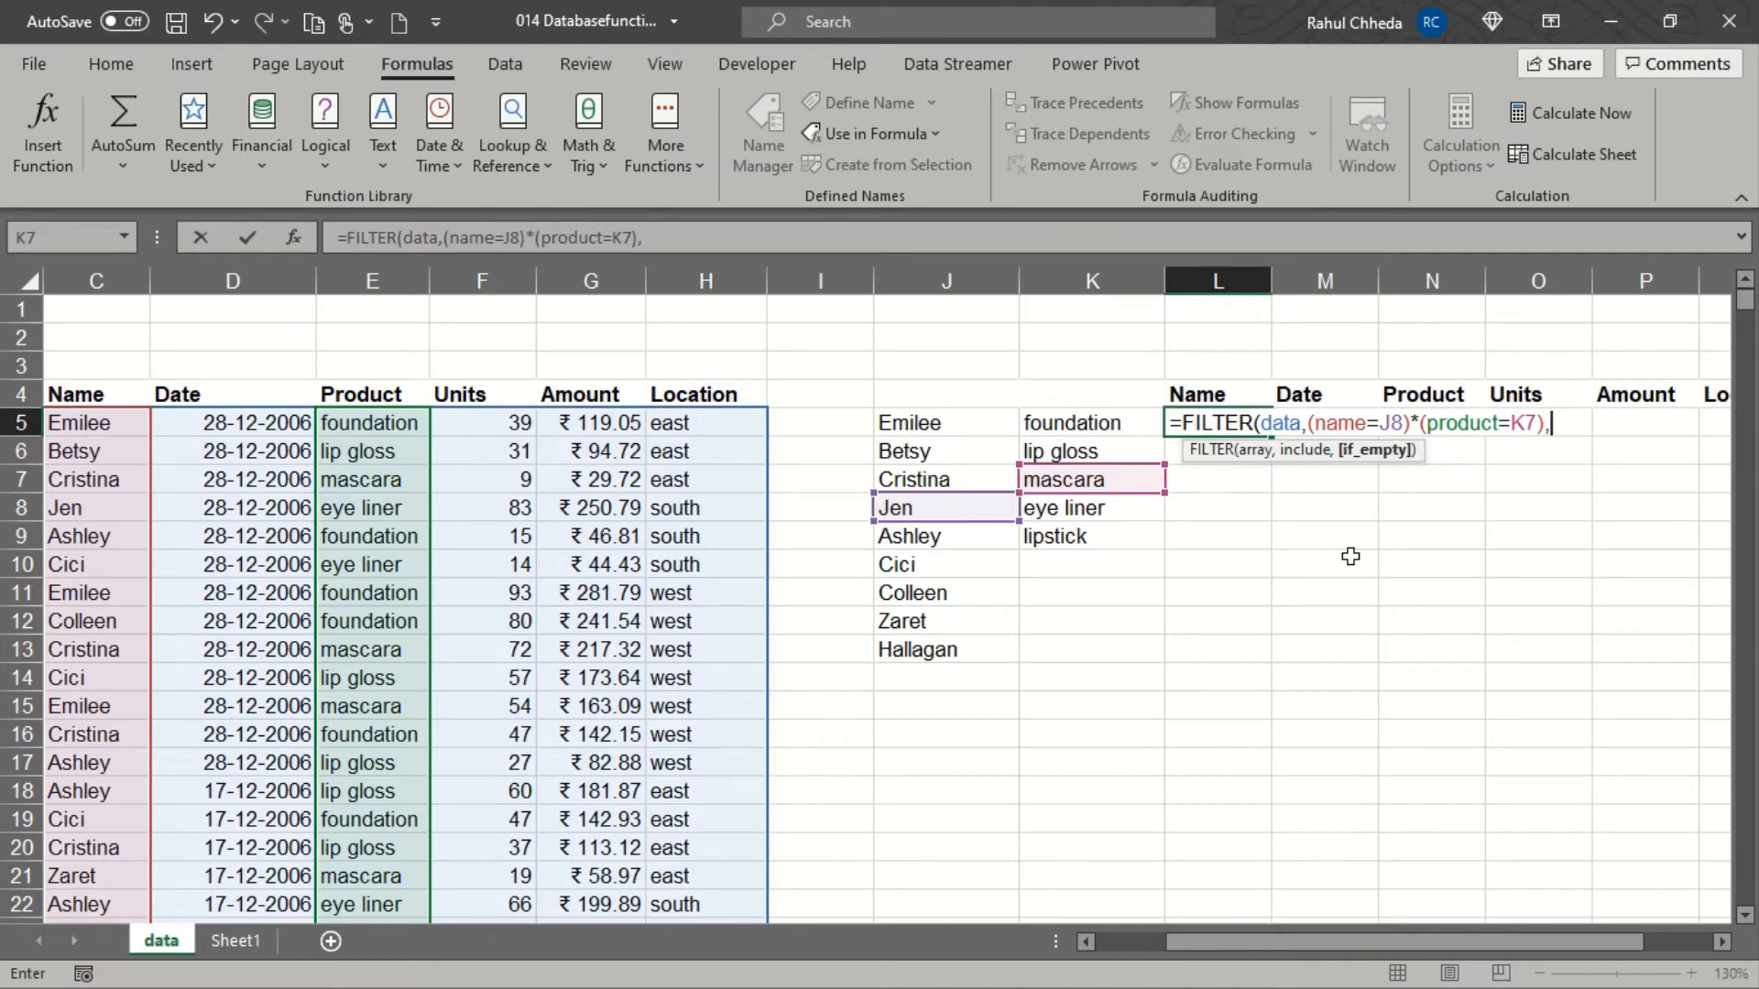
type("\" \")")
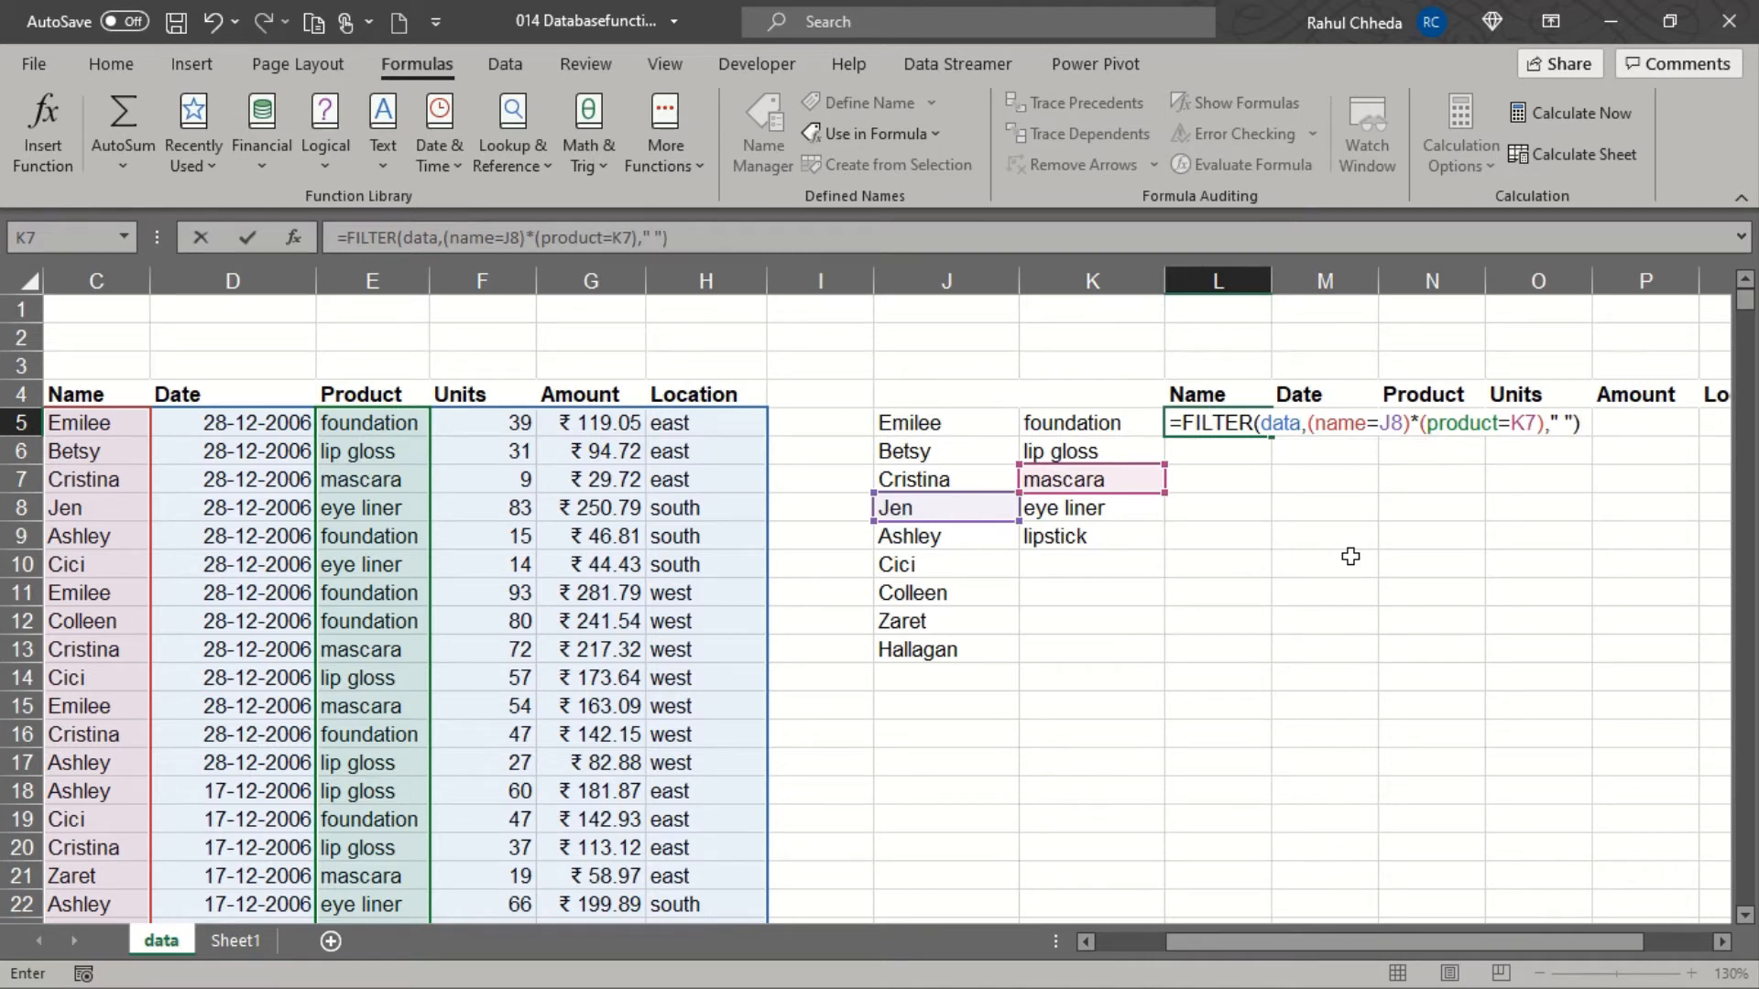
key("Return")
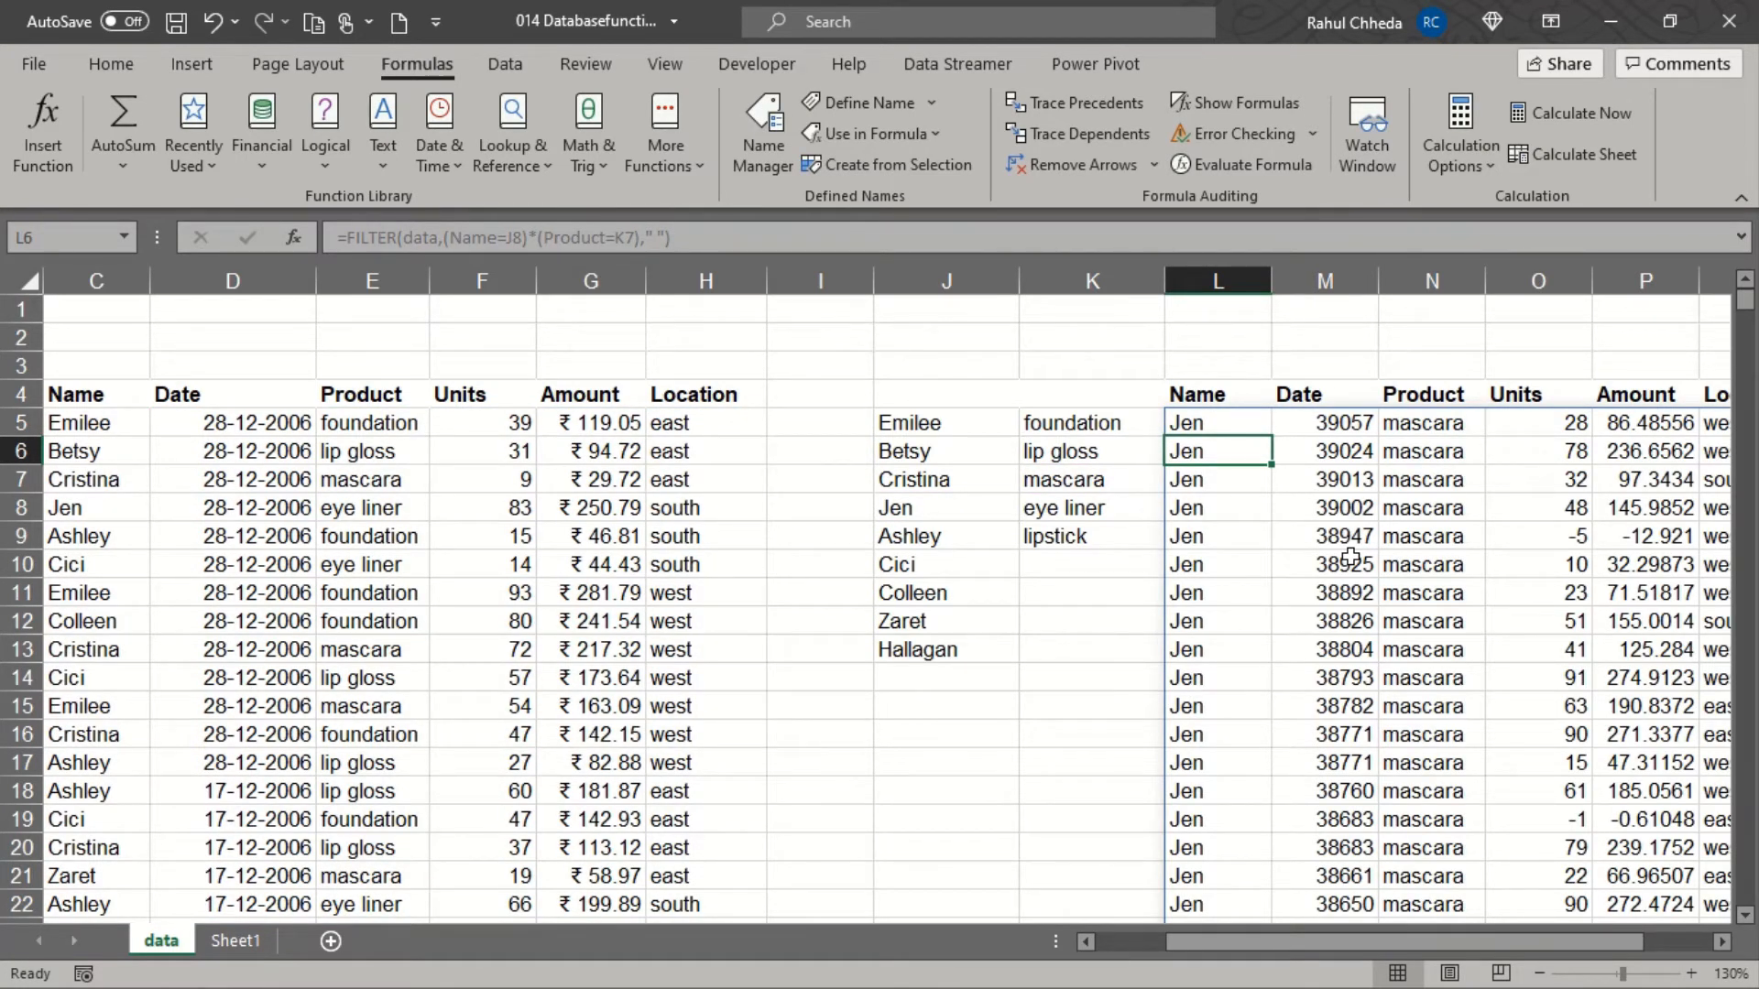
Look through the extracted records, then add a third condition, (Units>=75), to the FILTER formula in L5.
scroll(1350, 557, "right", 1)
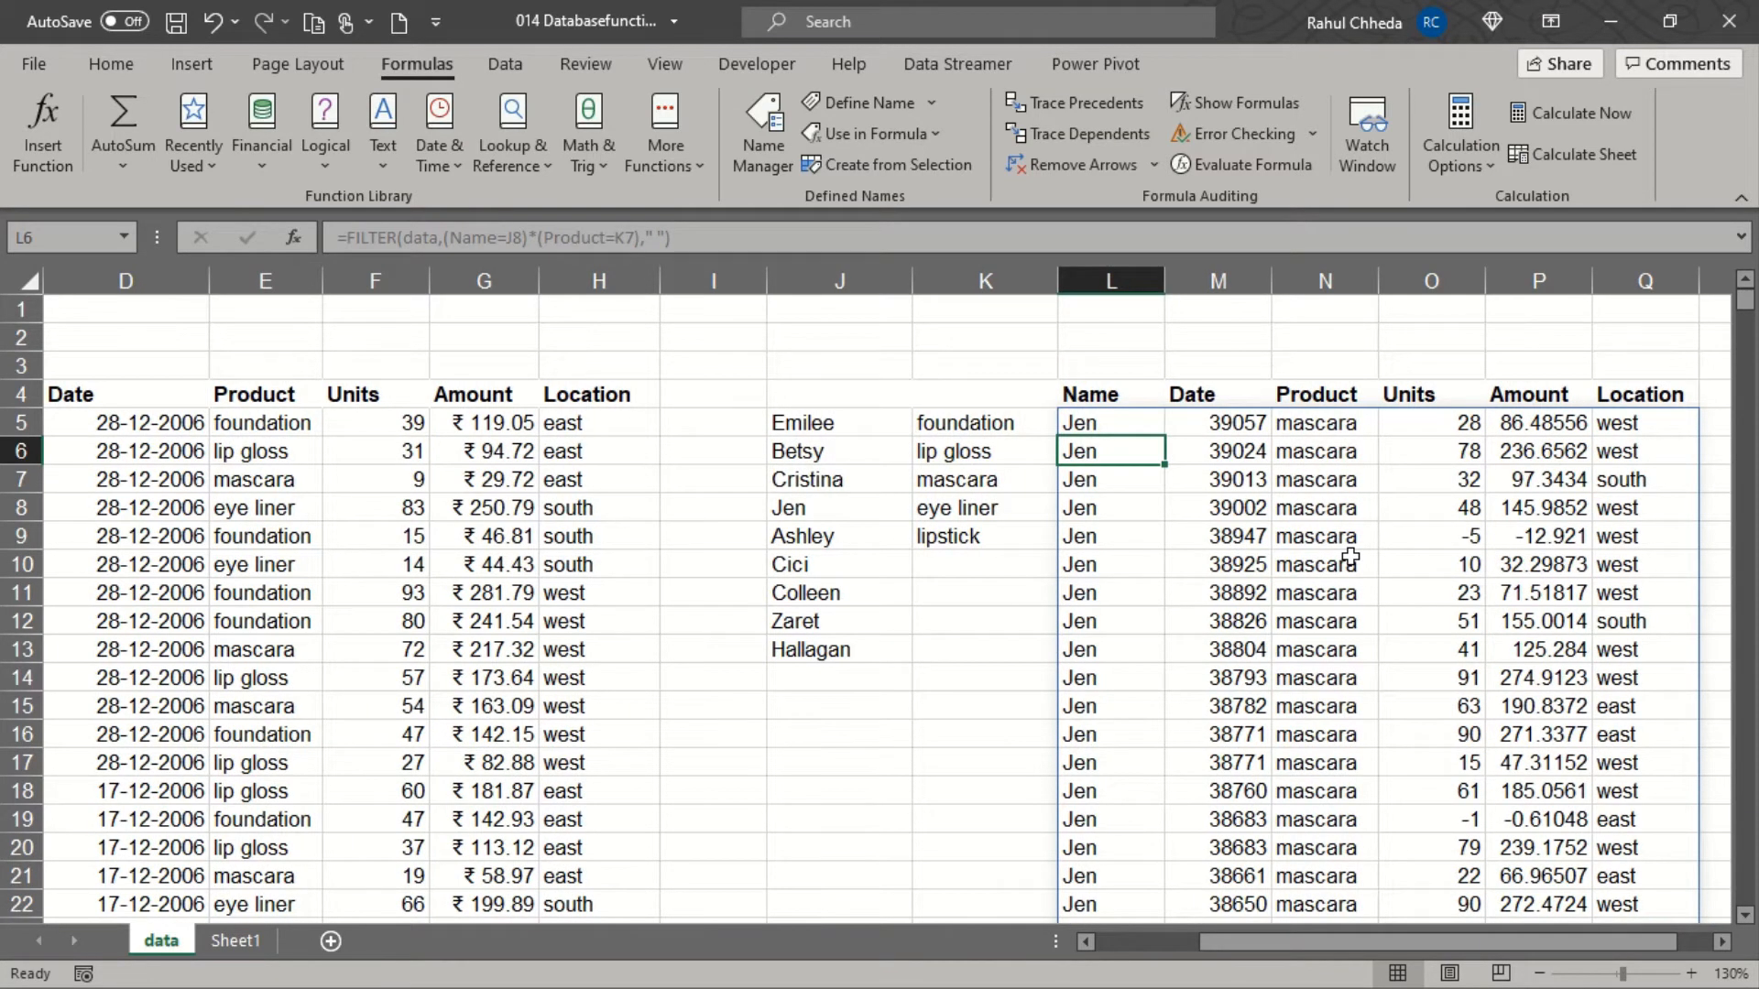
scroll(1351, 557, "down", 11)
scroll(1350, 557, "up", 11)
left_click(1073, 426)
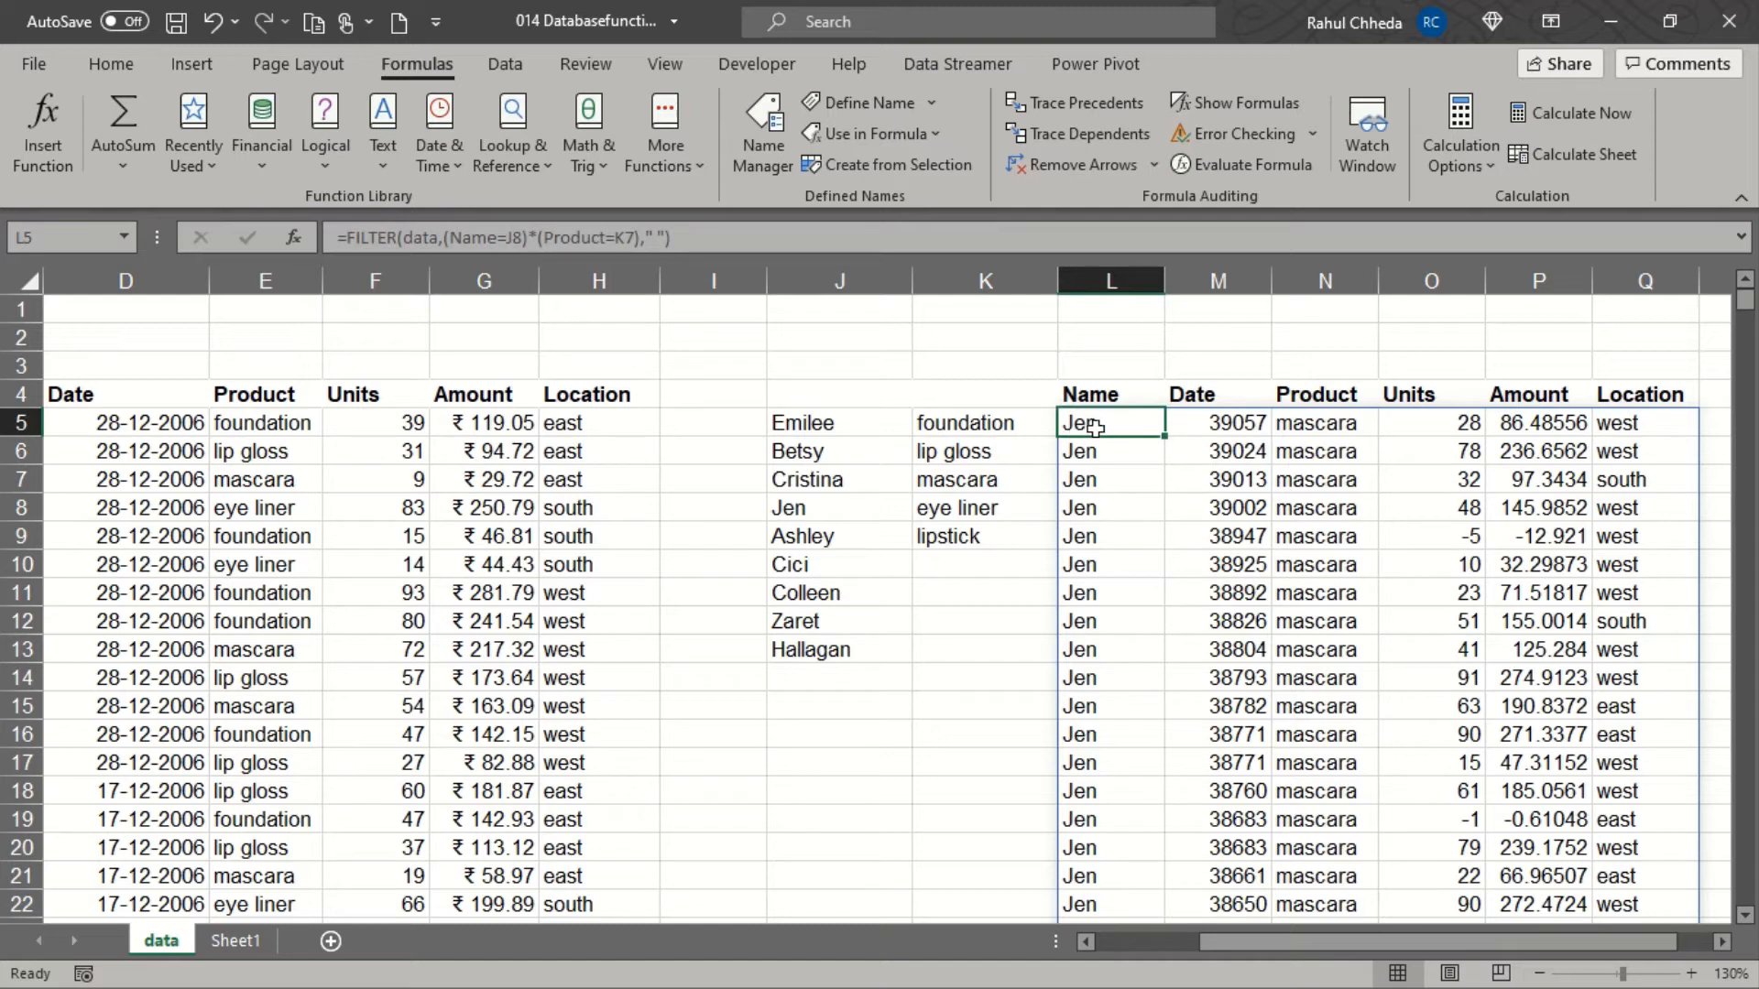
double_click(1098, 428)
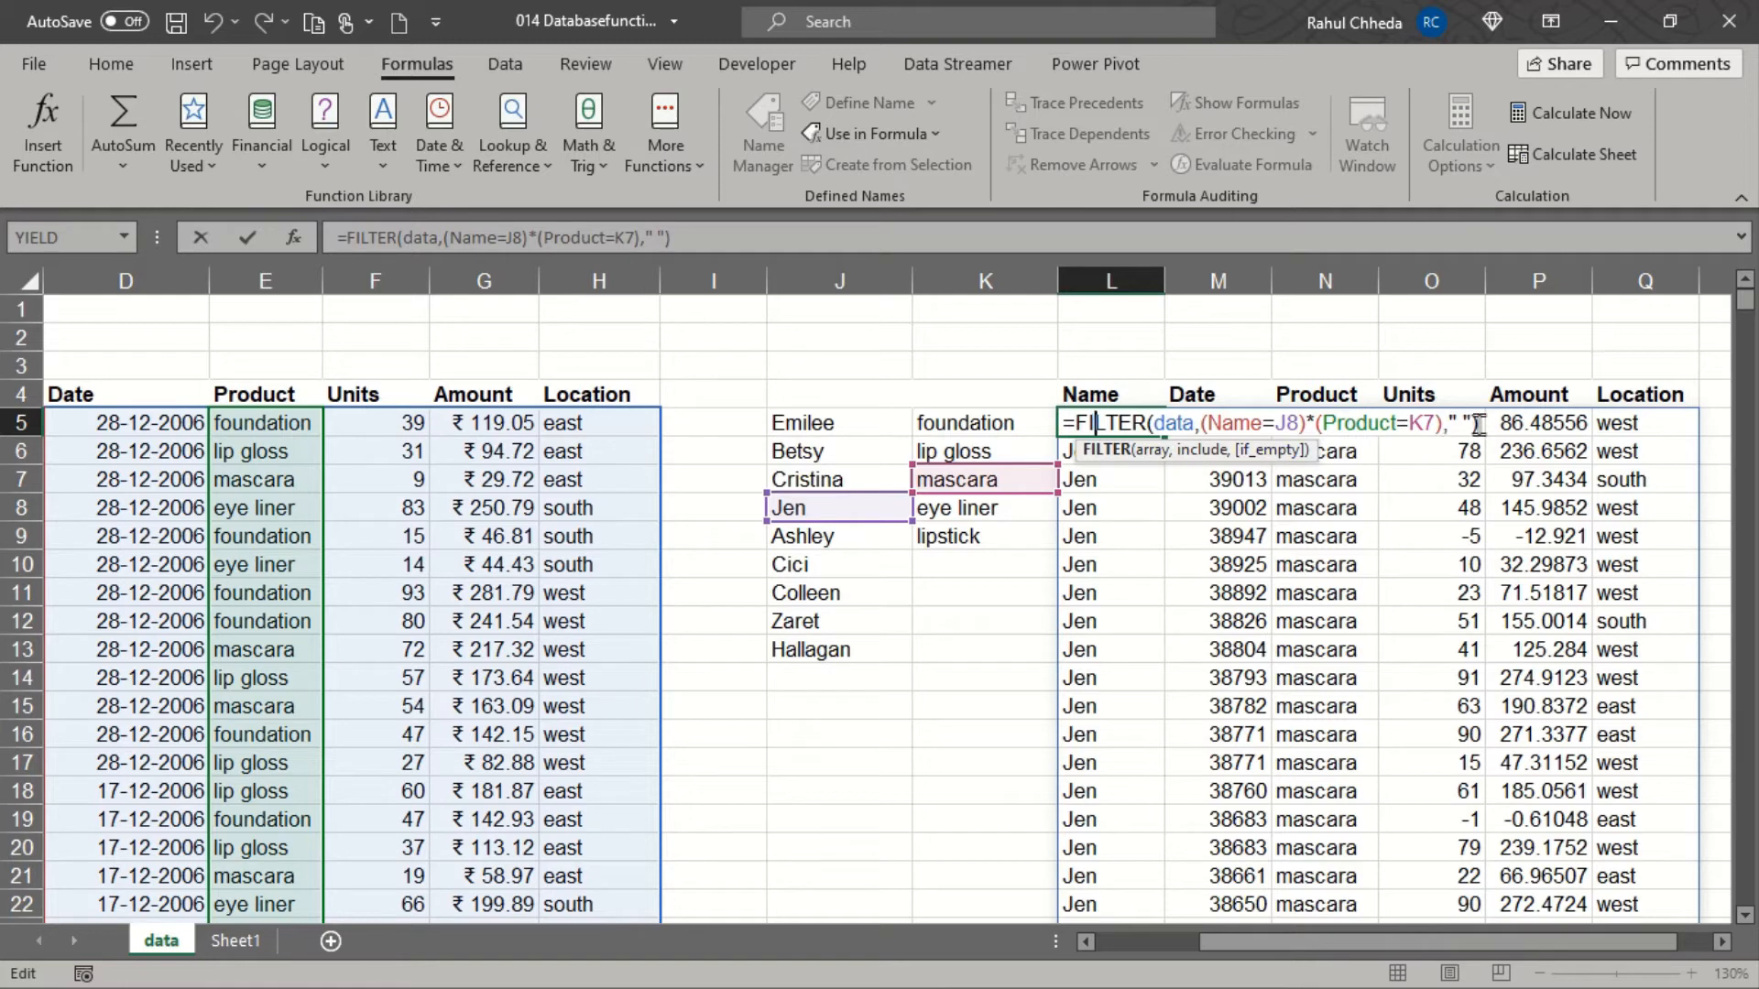
left_click(1443, 427)
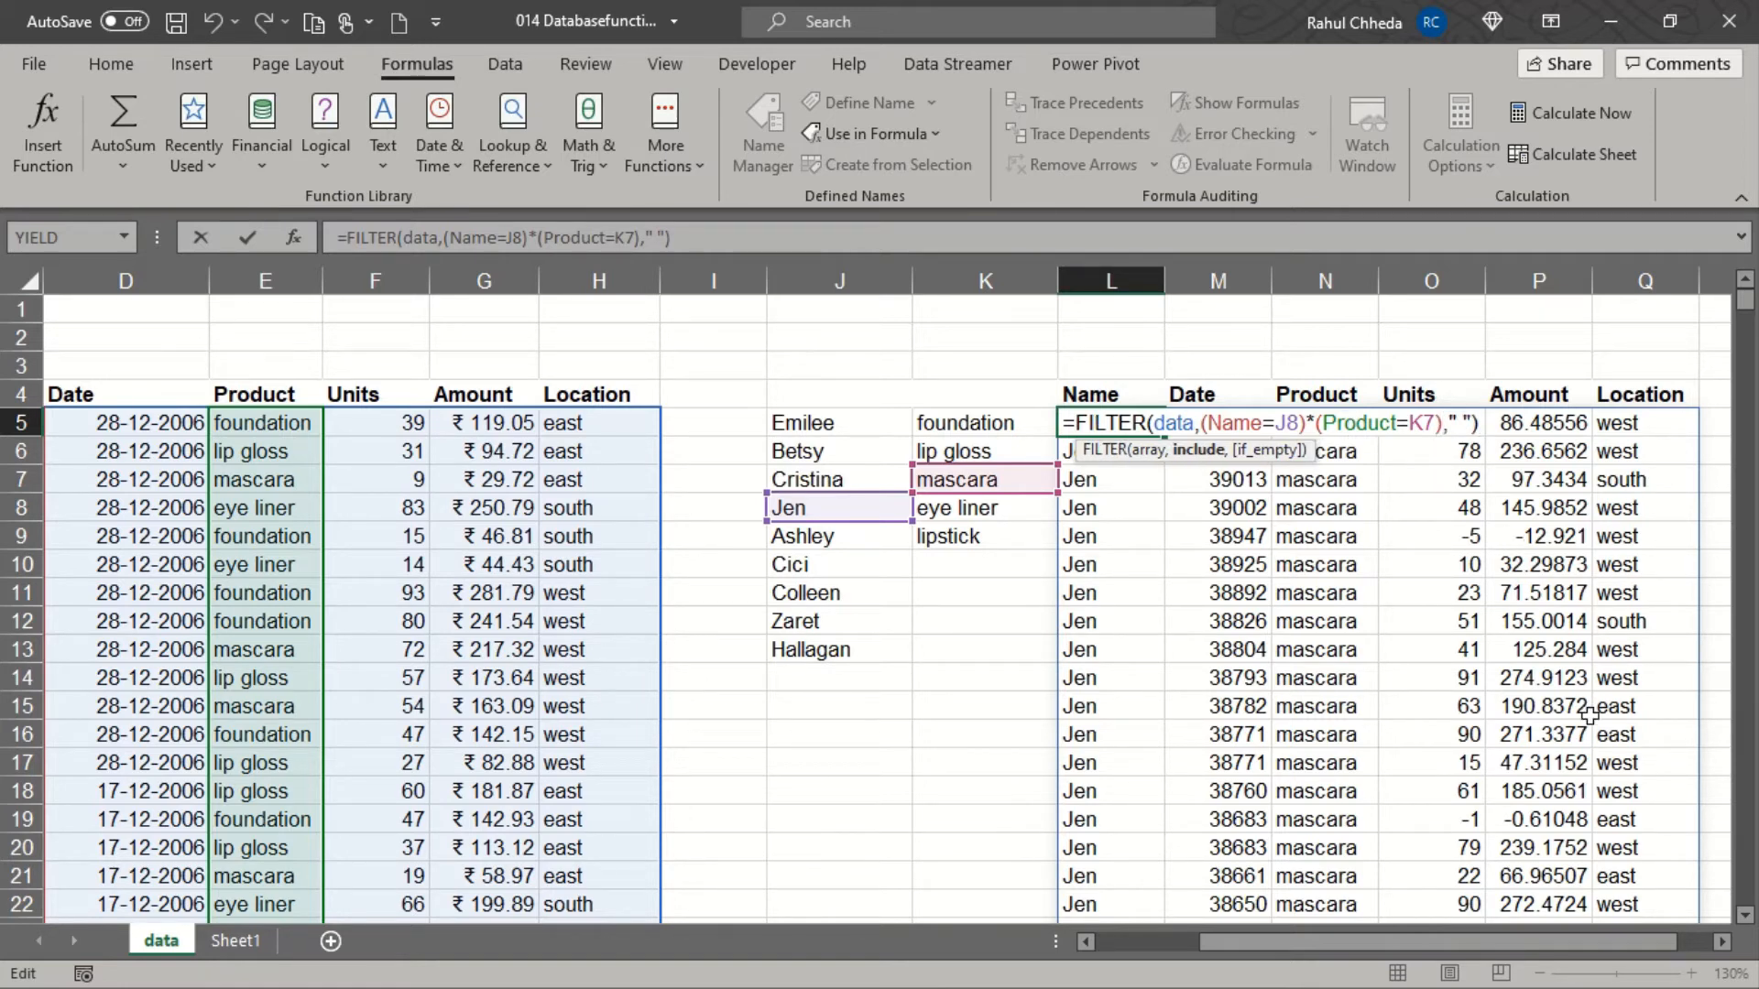
type("*")
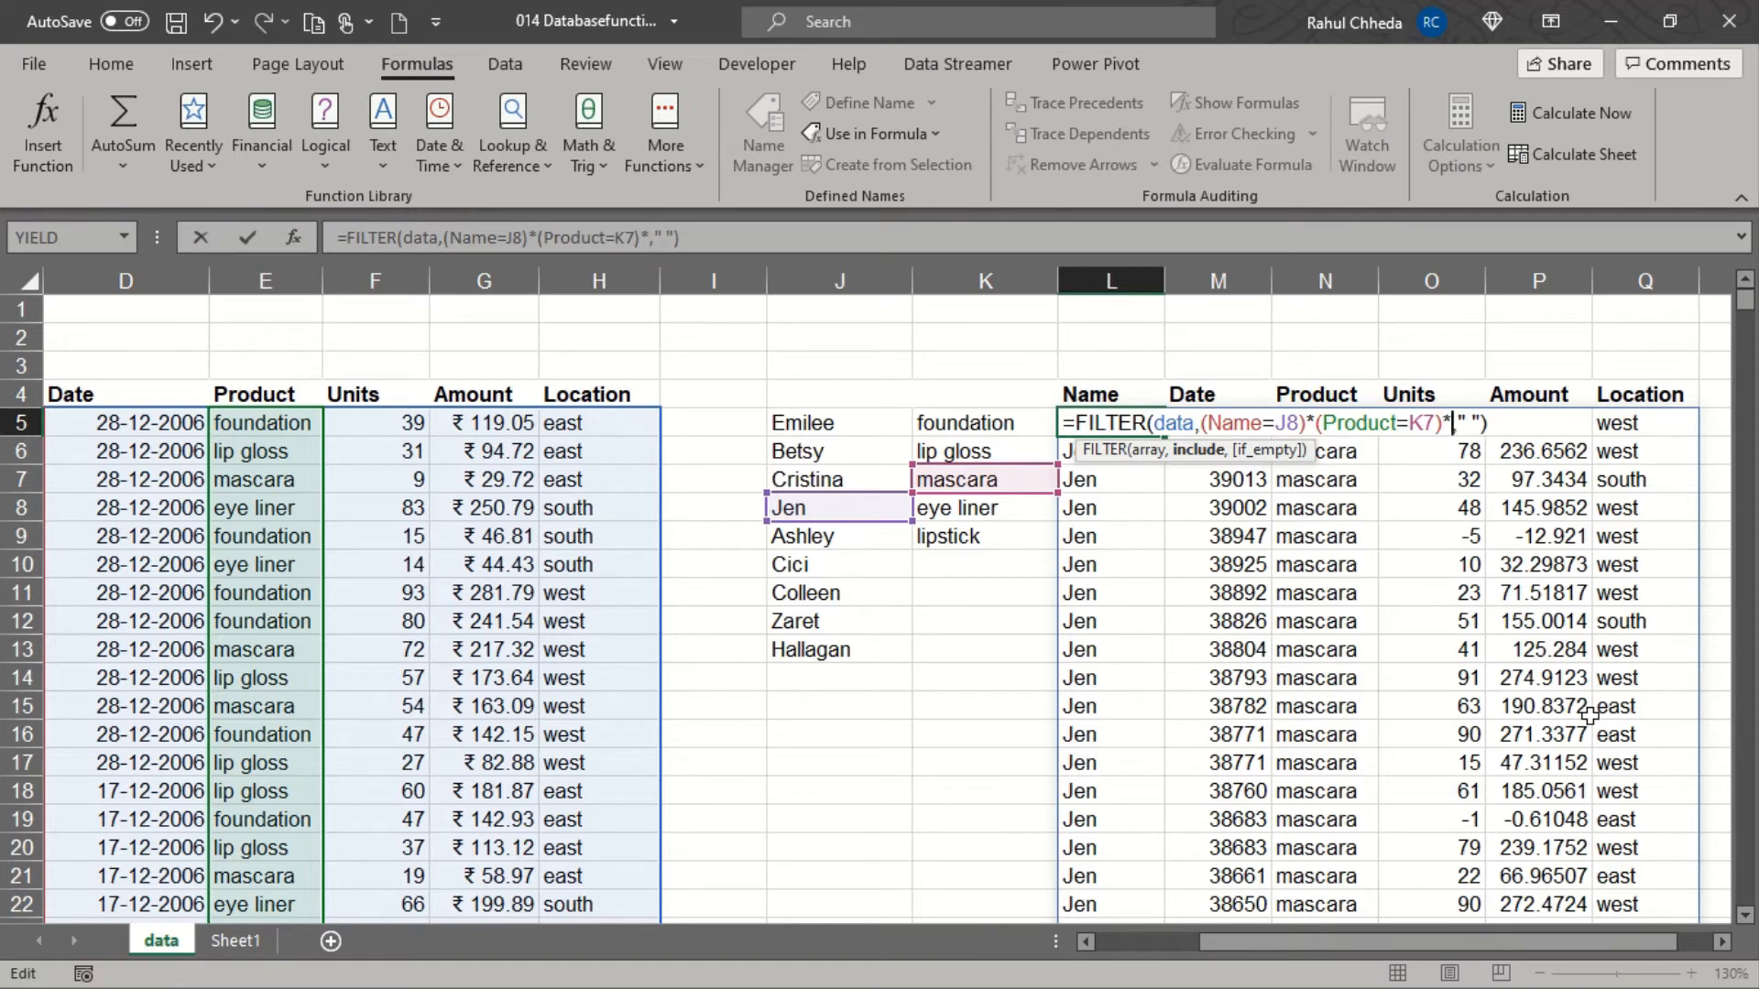
type("(uni")
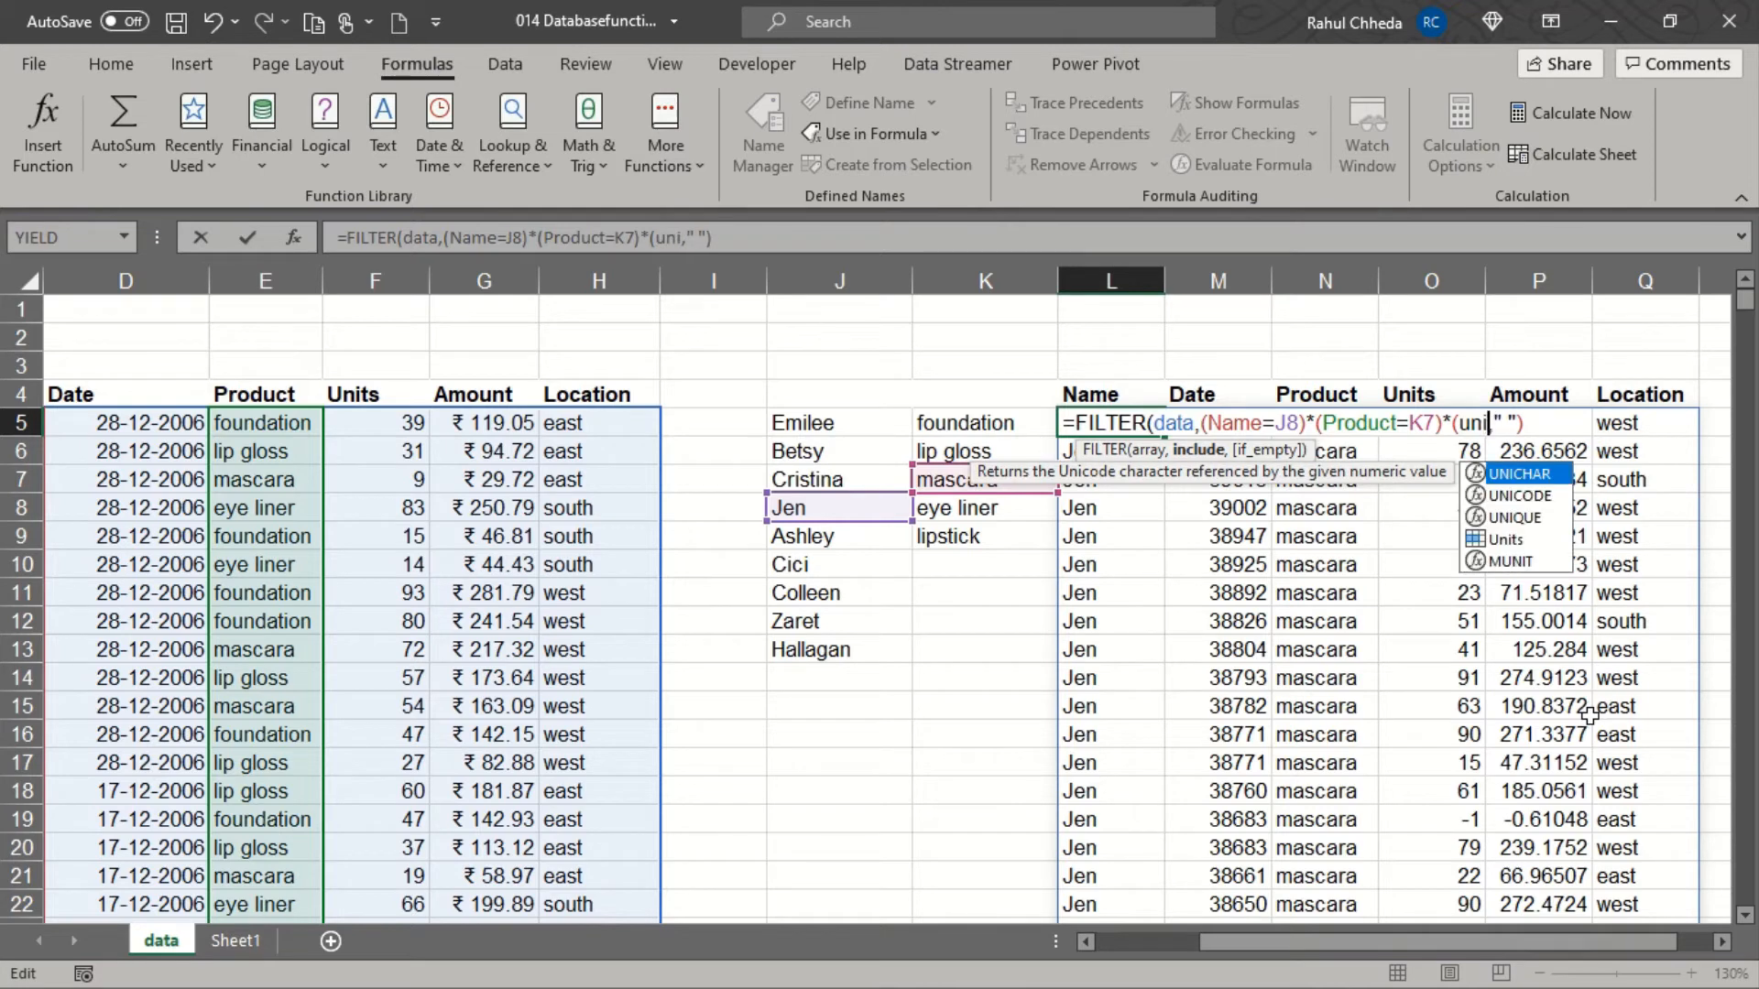
type("ts")
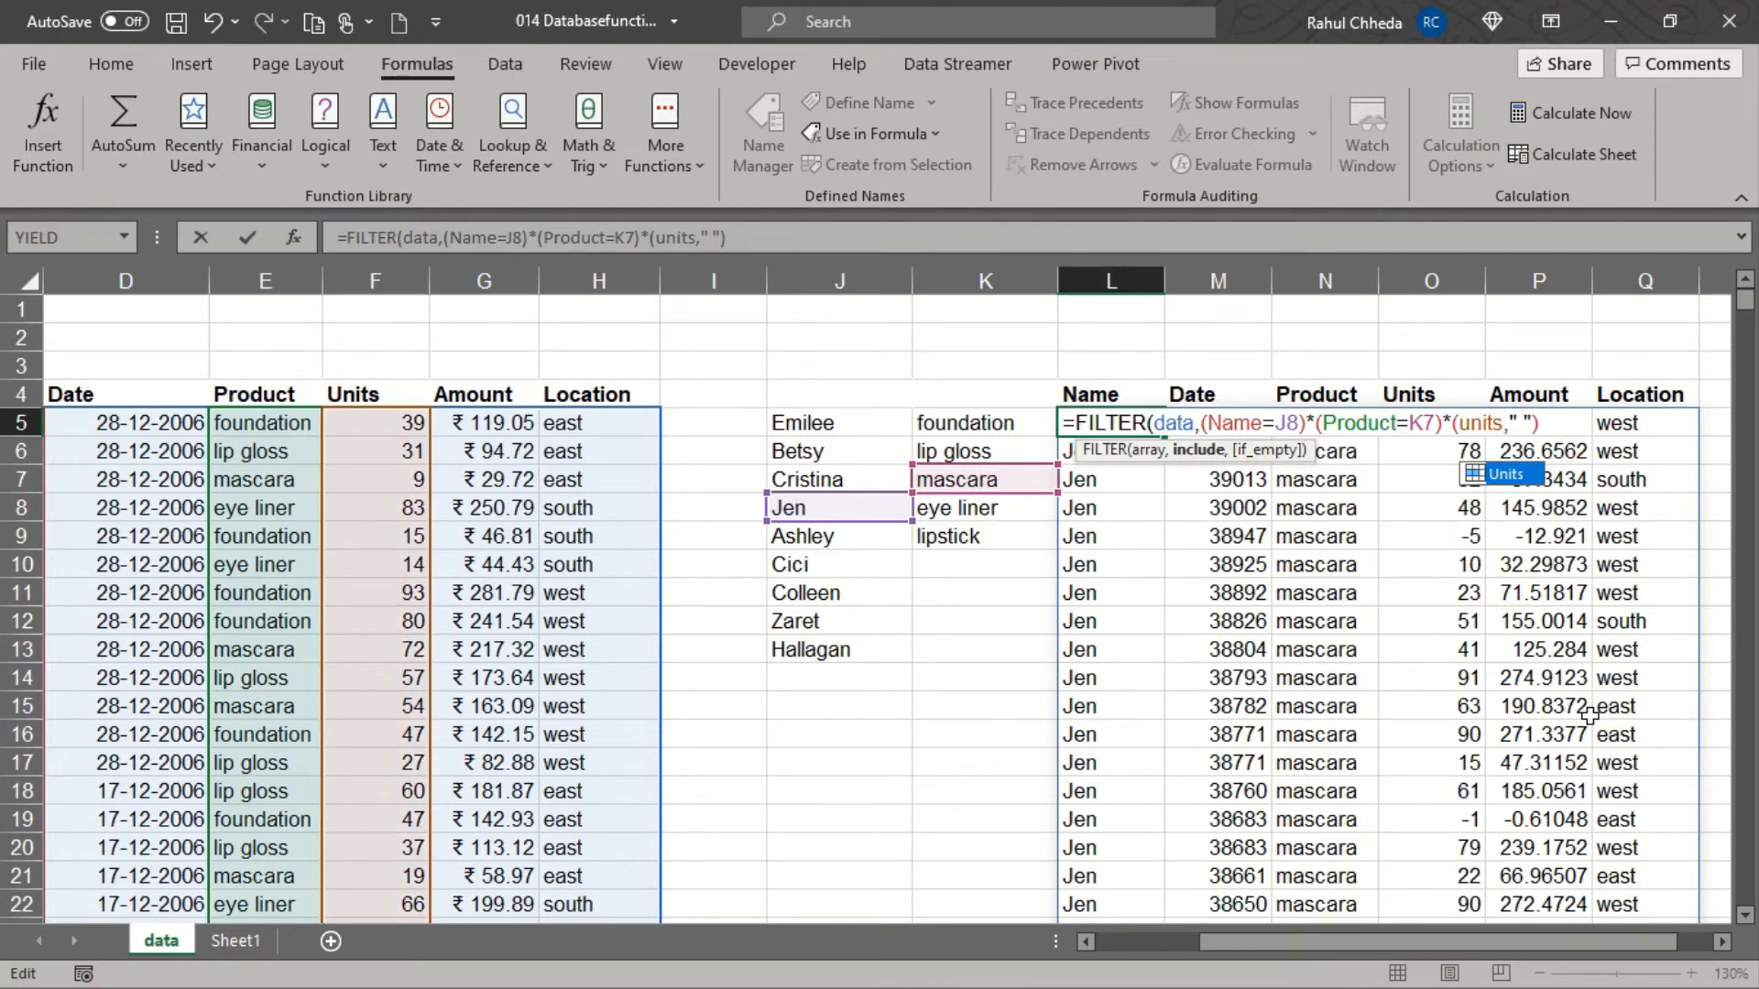
type(">")
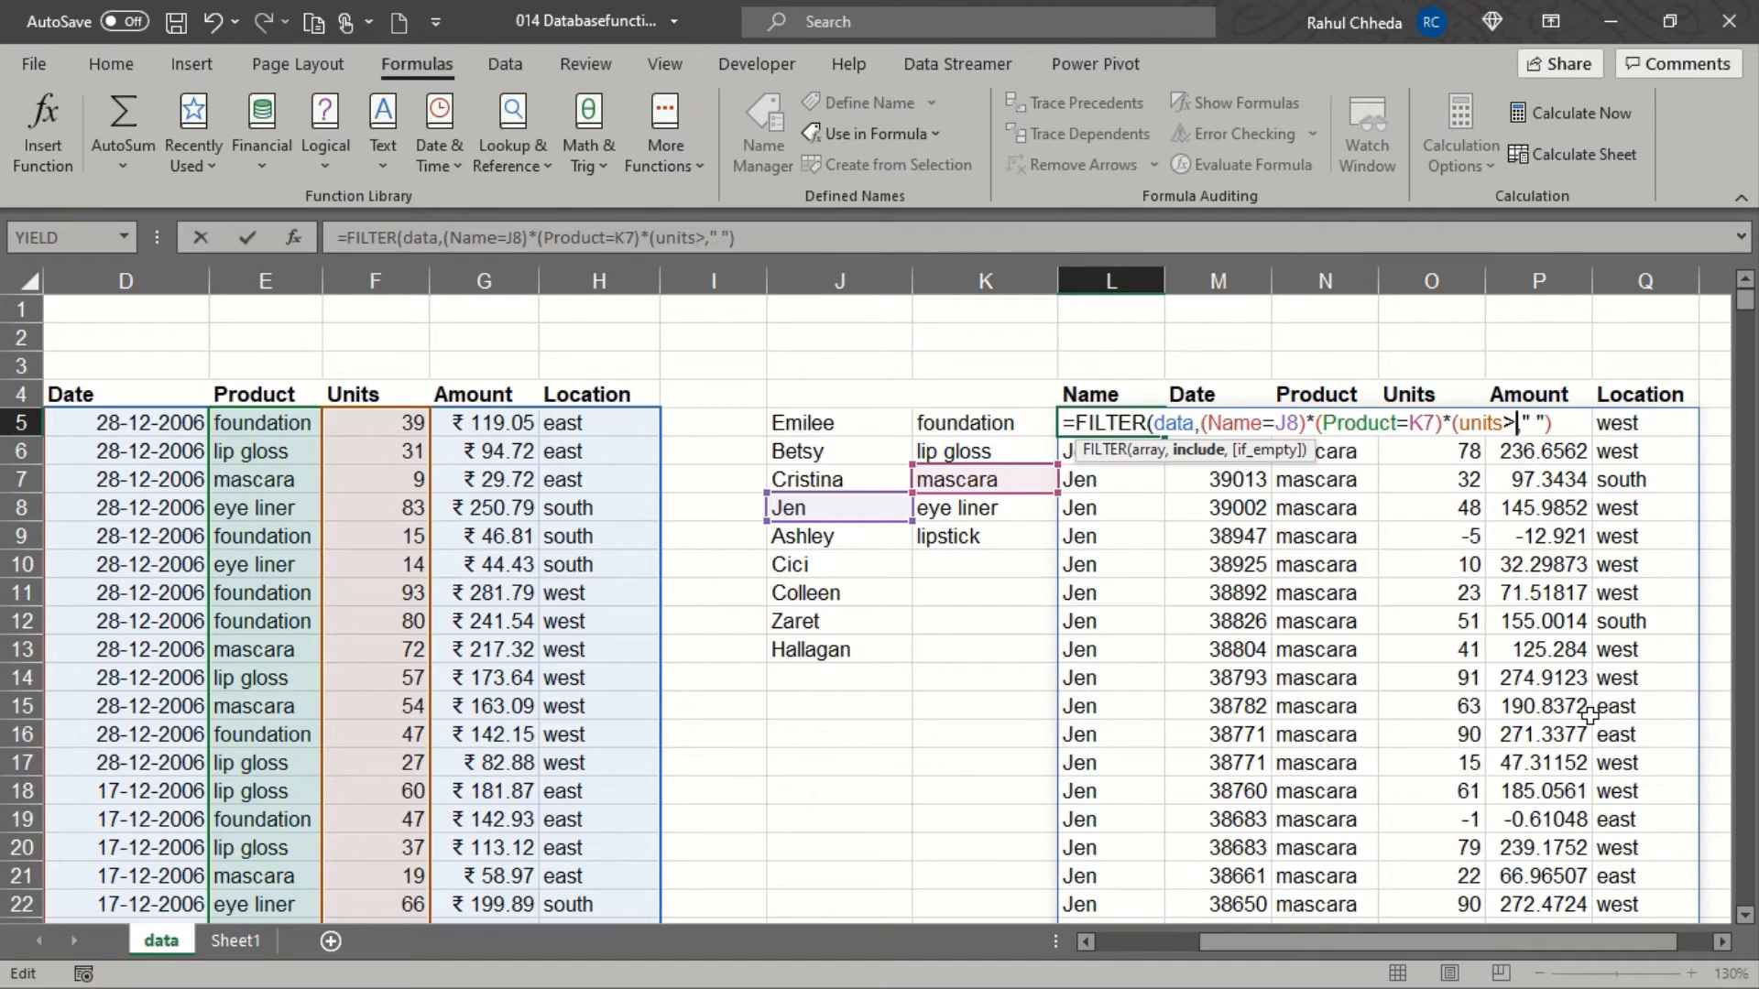
type("=75")
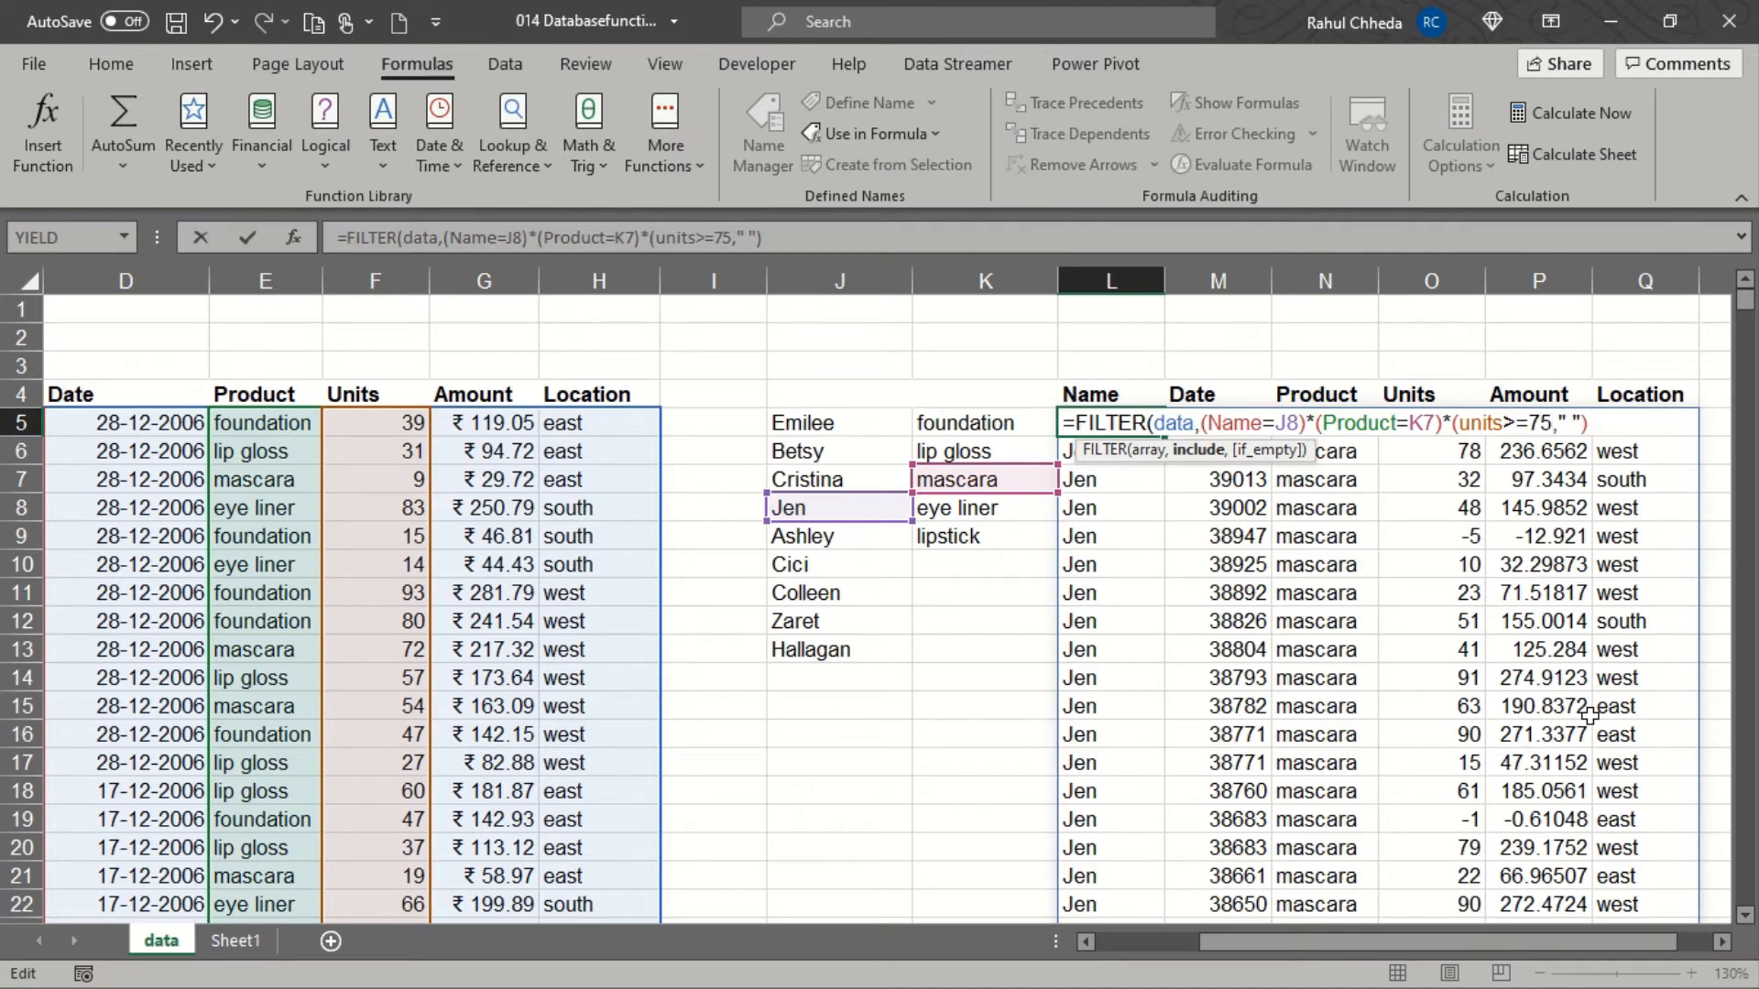
type(")")
key("Return")
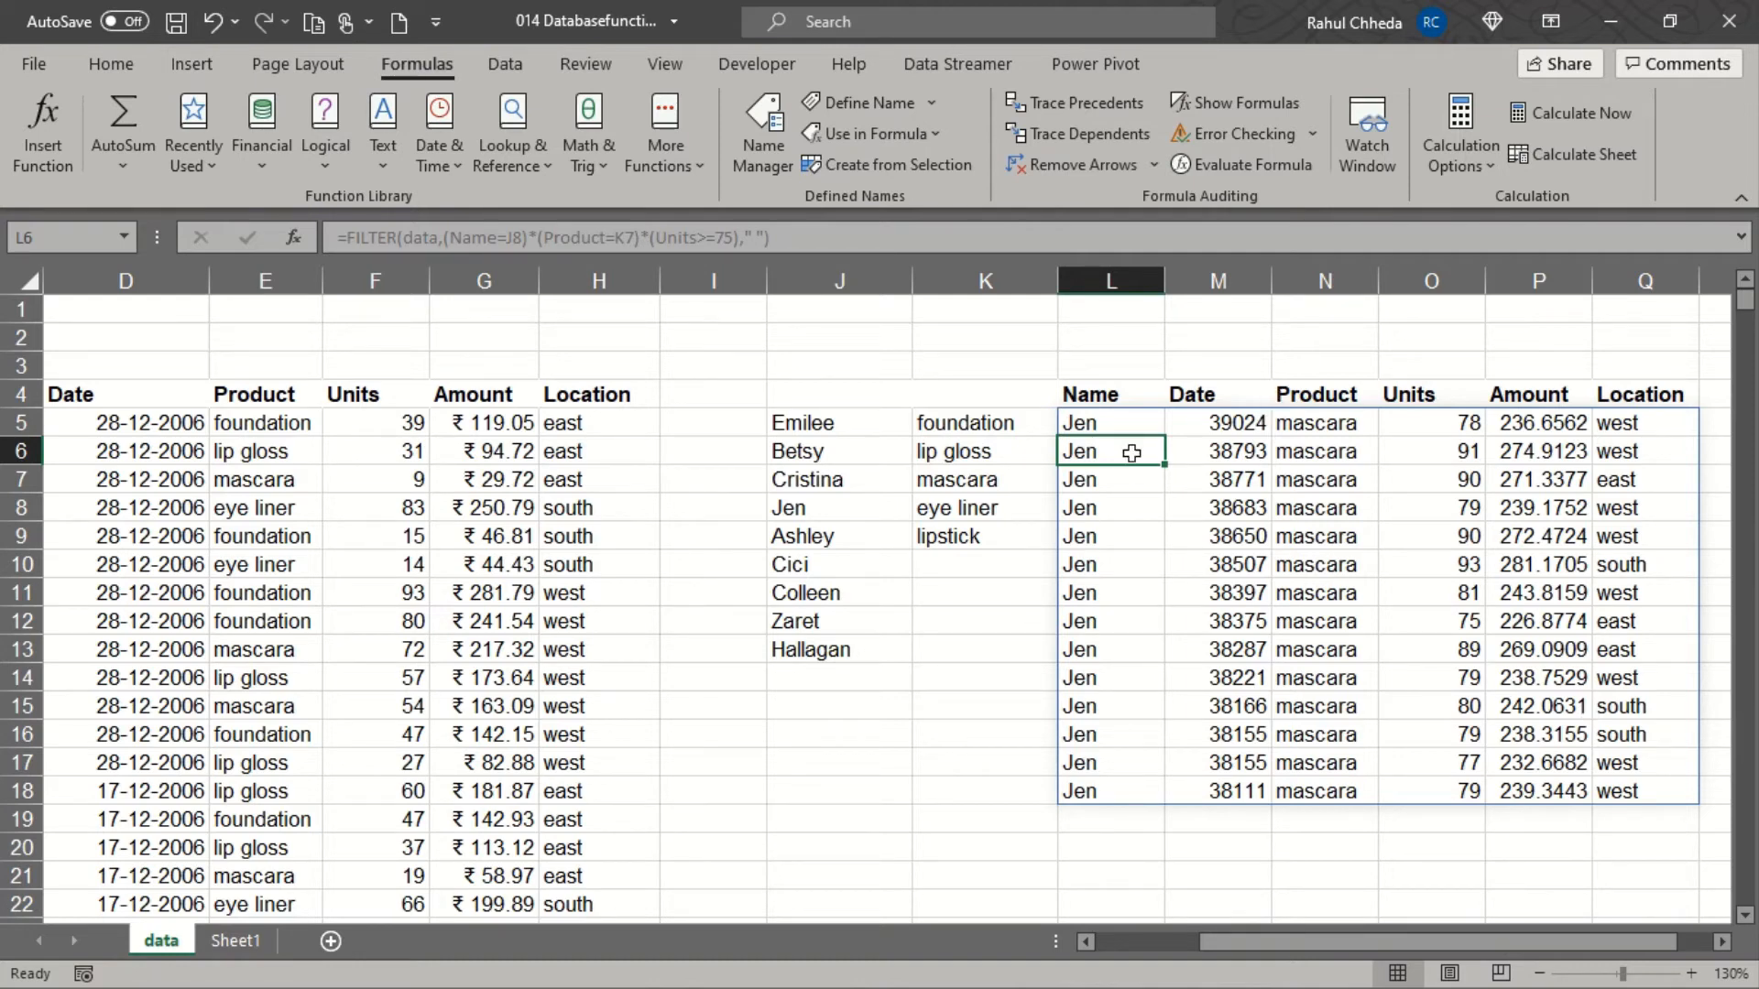
Wrap the existing FILTER formula in cell L5 in a SORT function.
left_click(1104, 423)
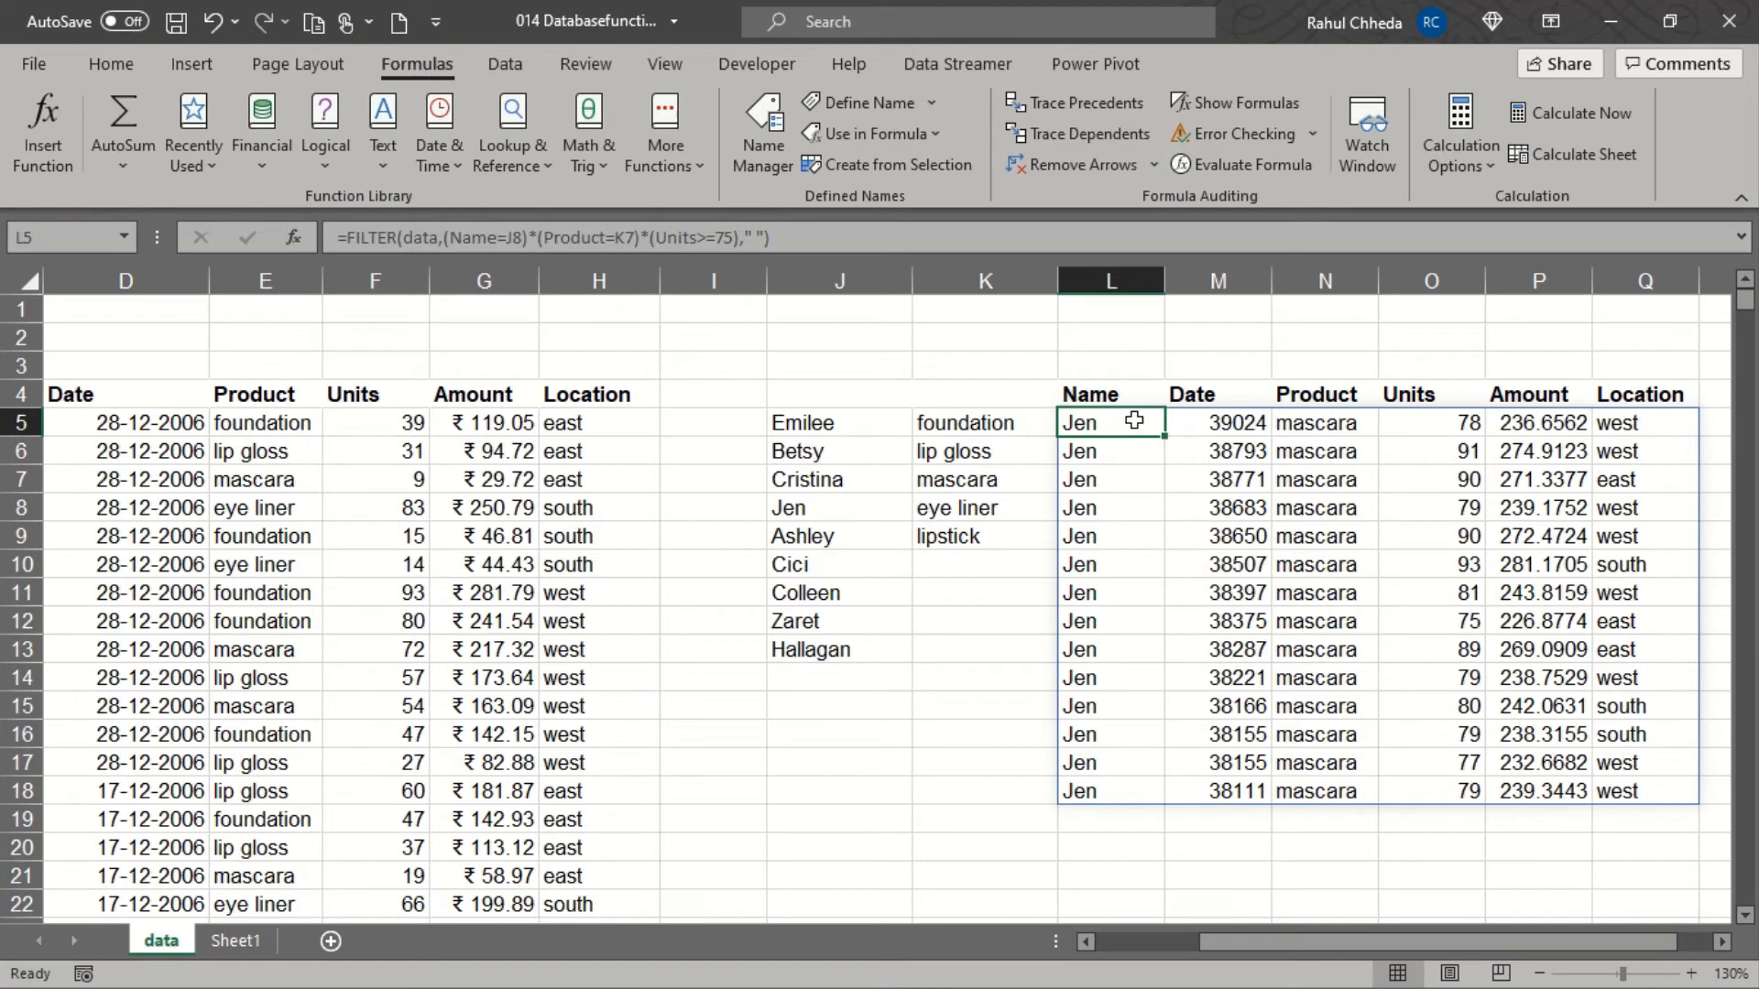
left_click(1395, 477)
left_click(1292, 515)
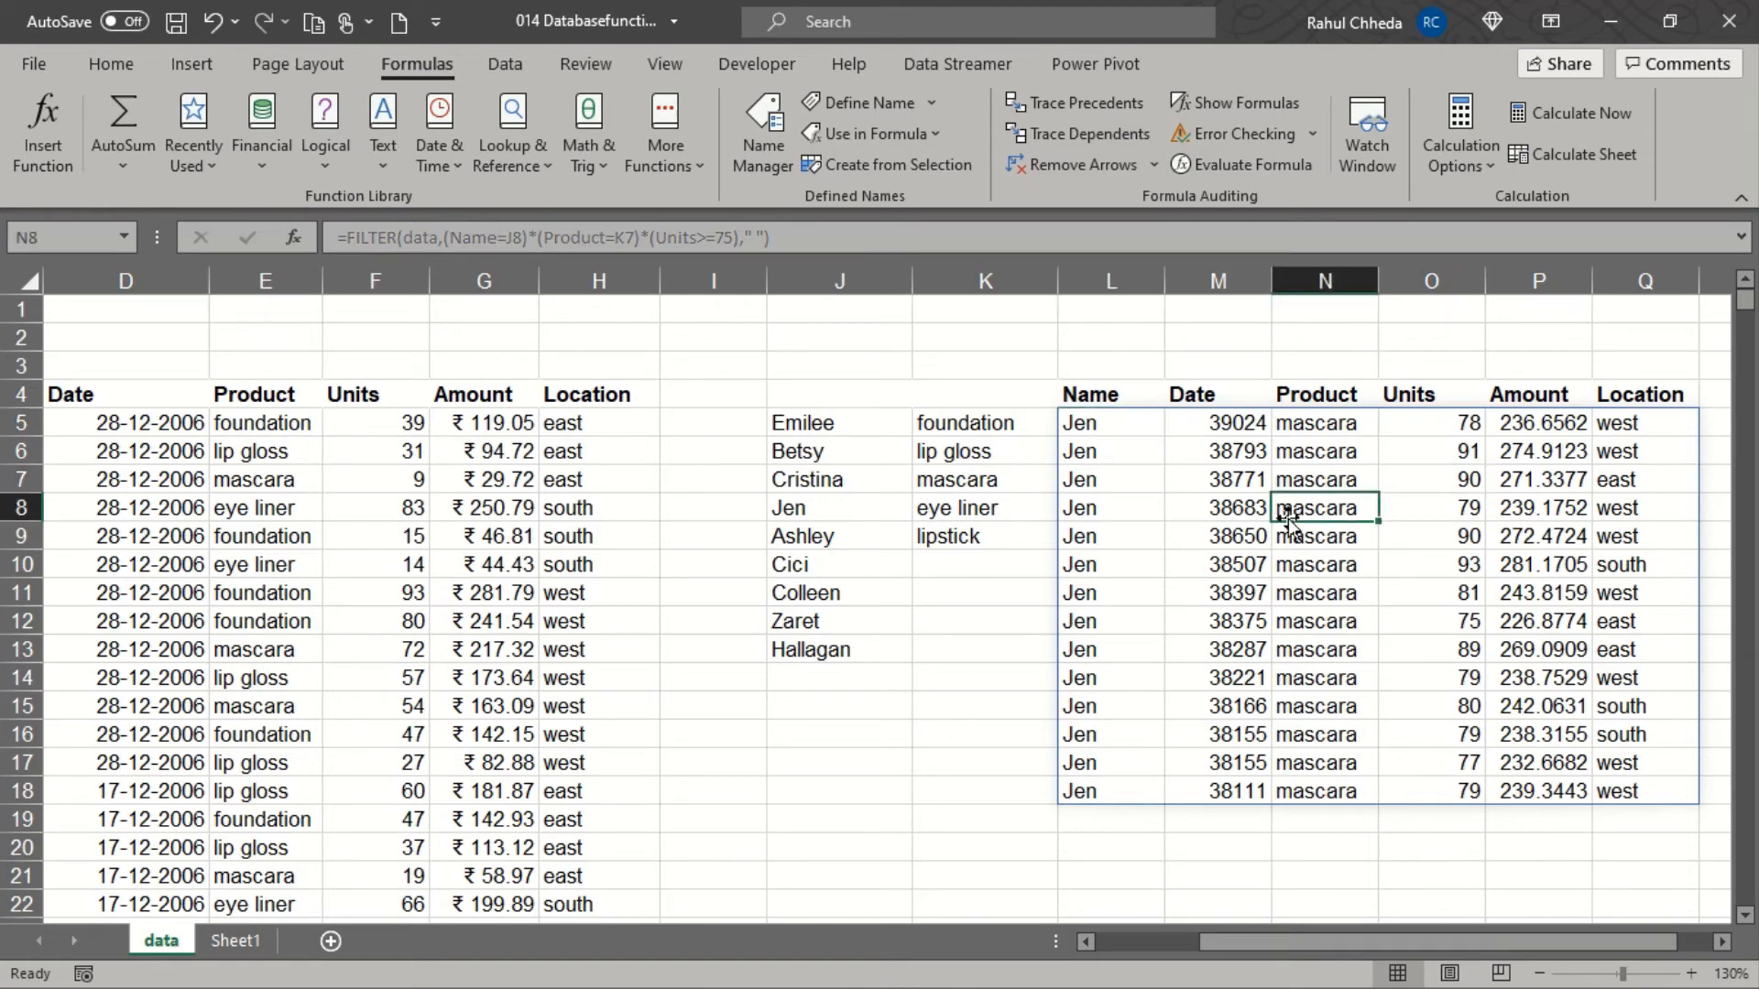
left_click(1112, 424)
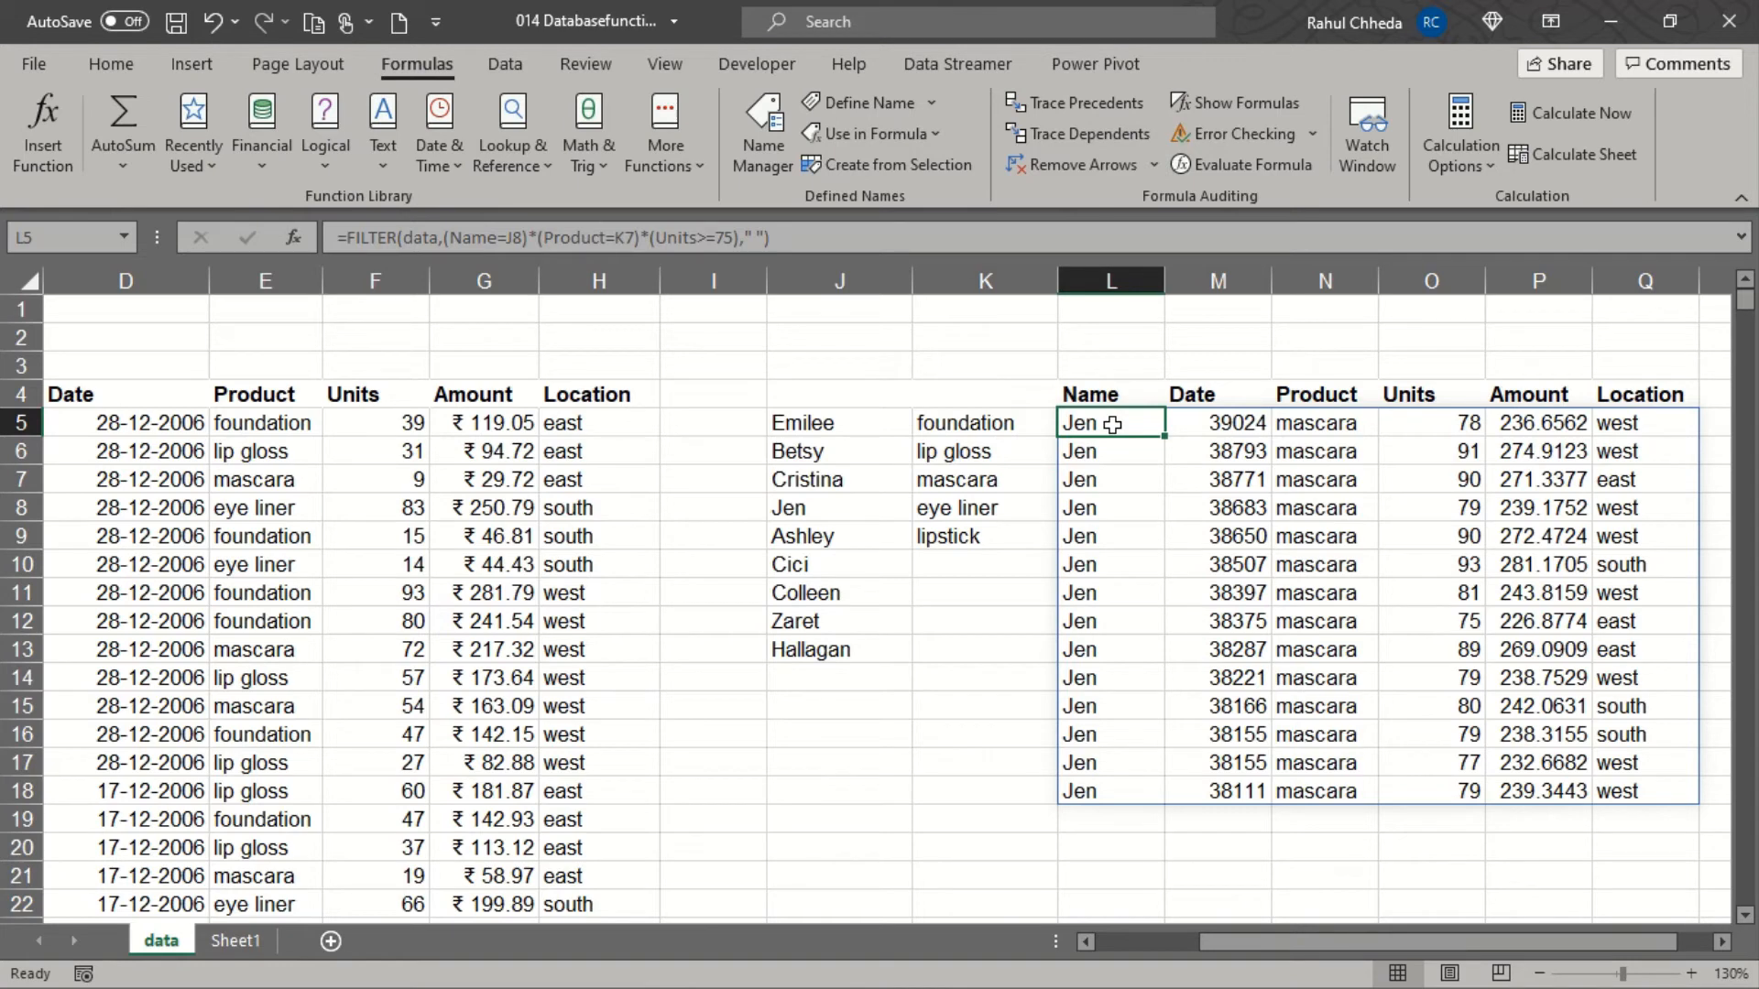
double_click(1112, 425)
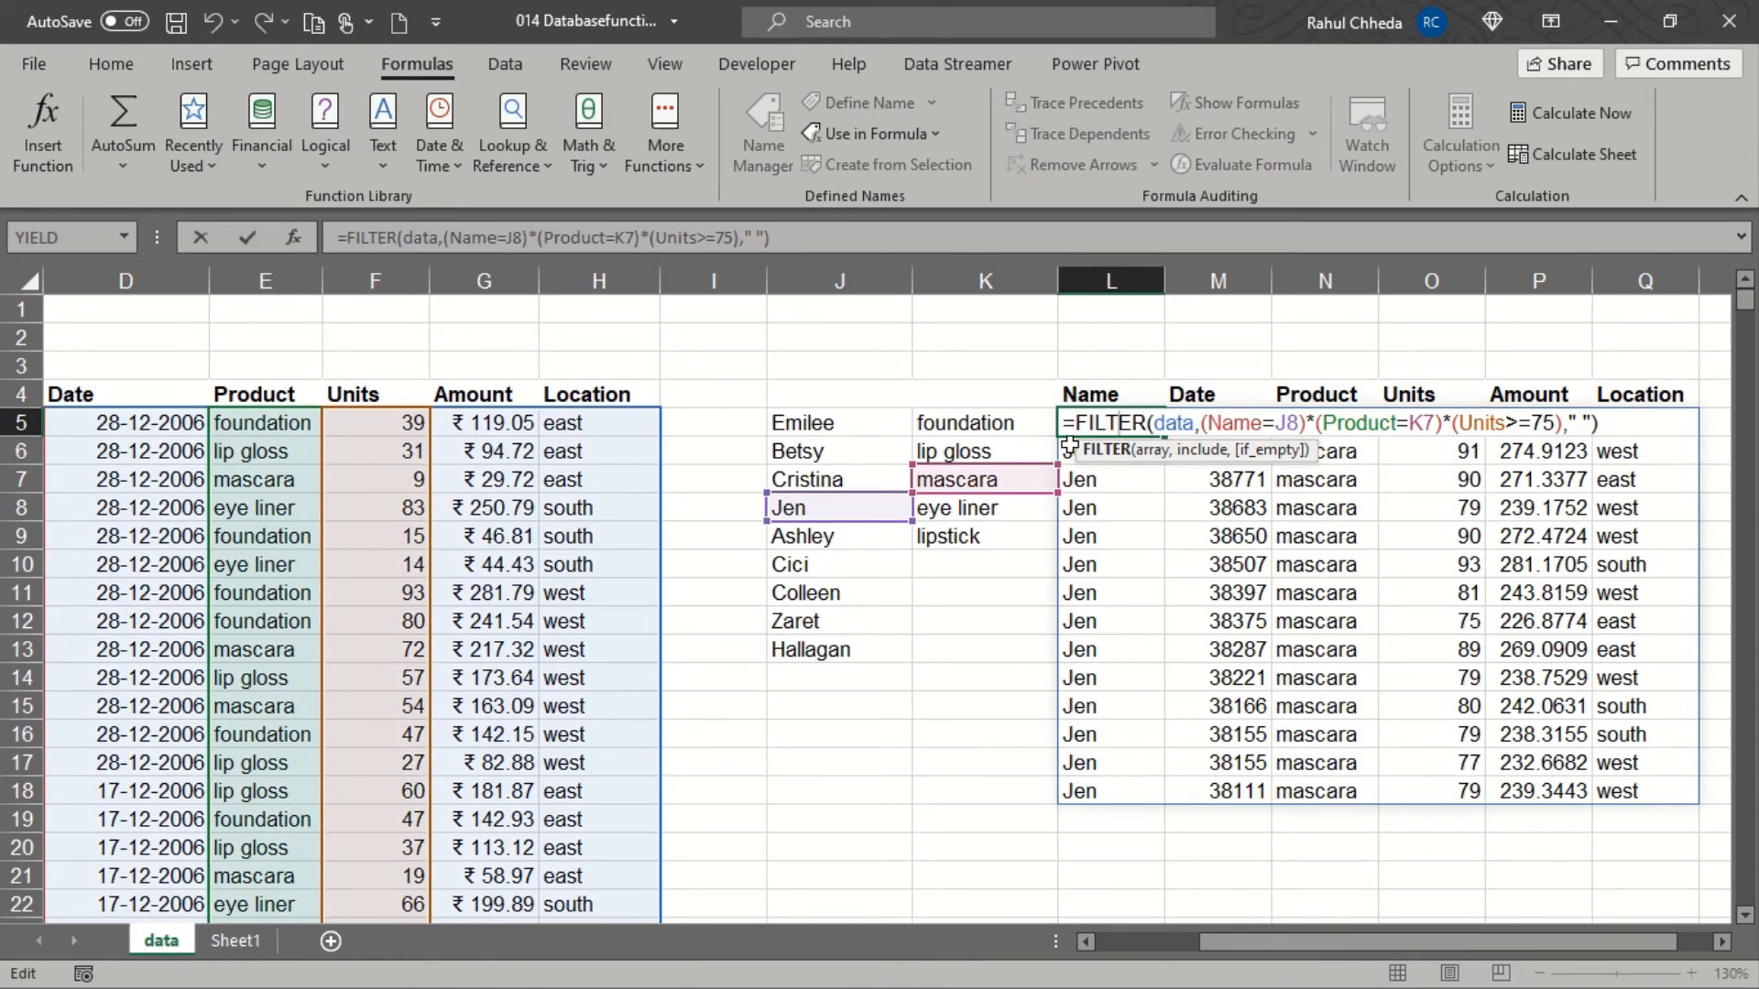
left_click(1078, 422)
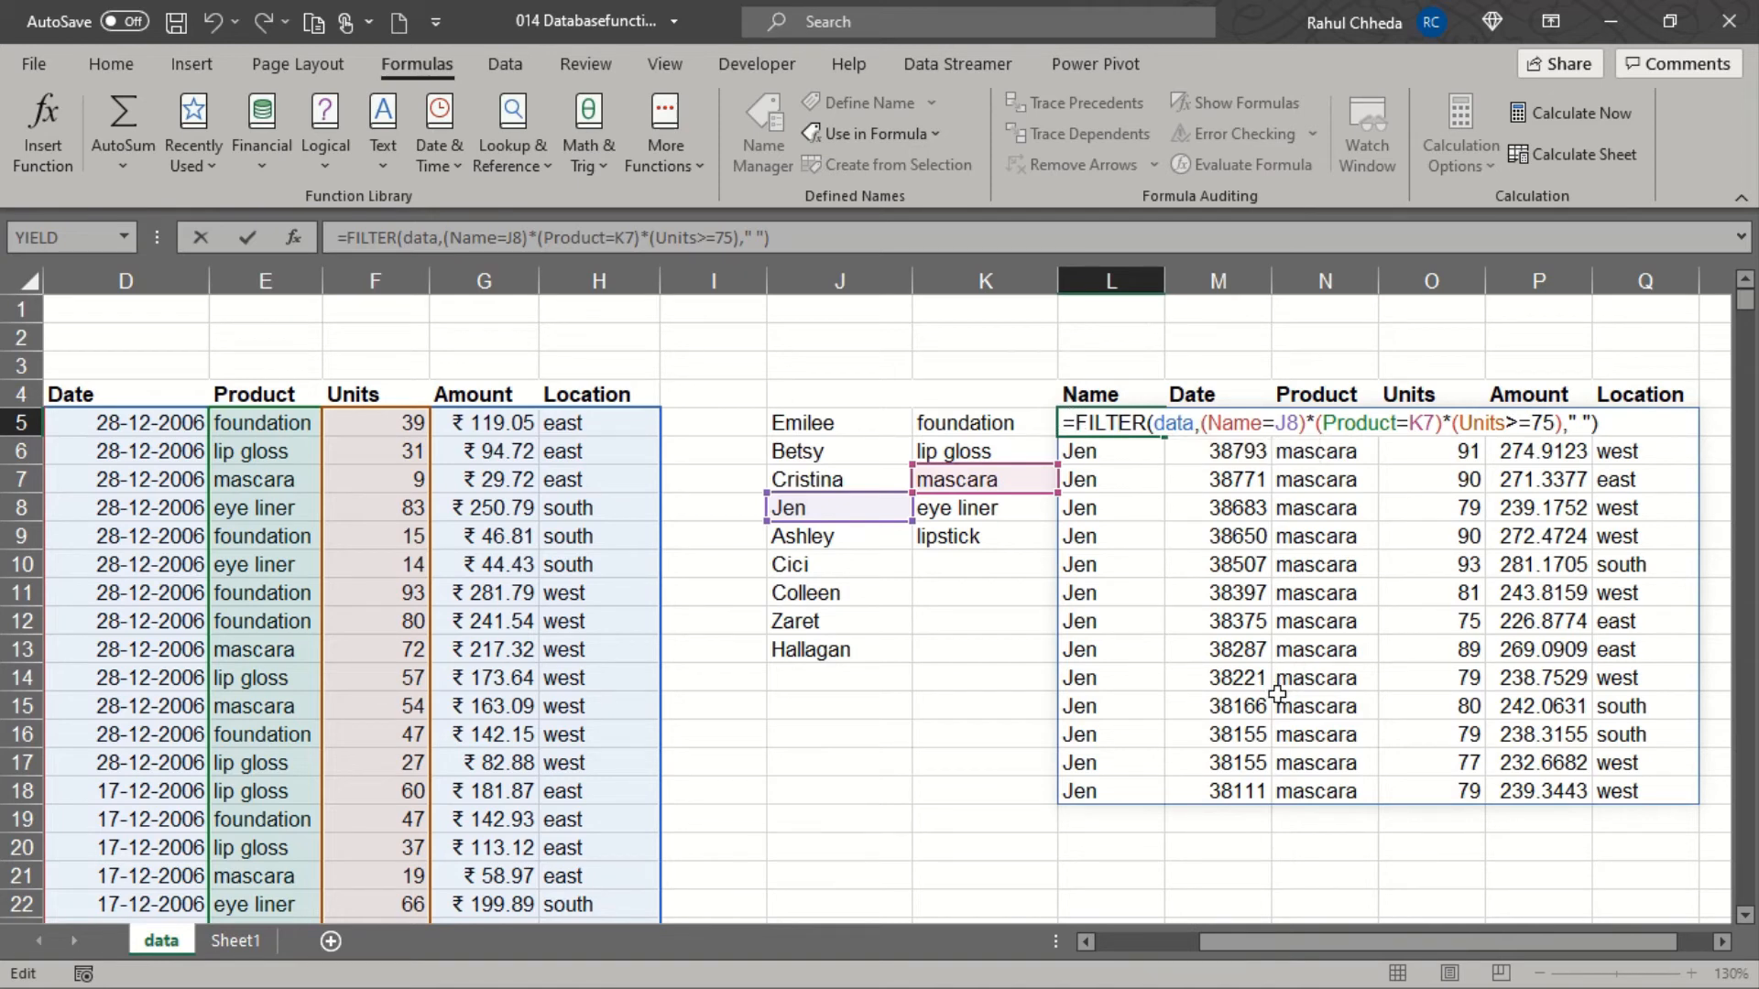
type("sort")
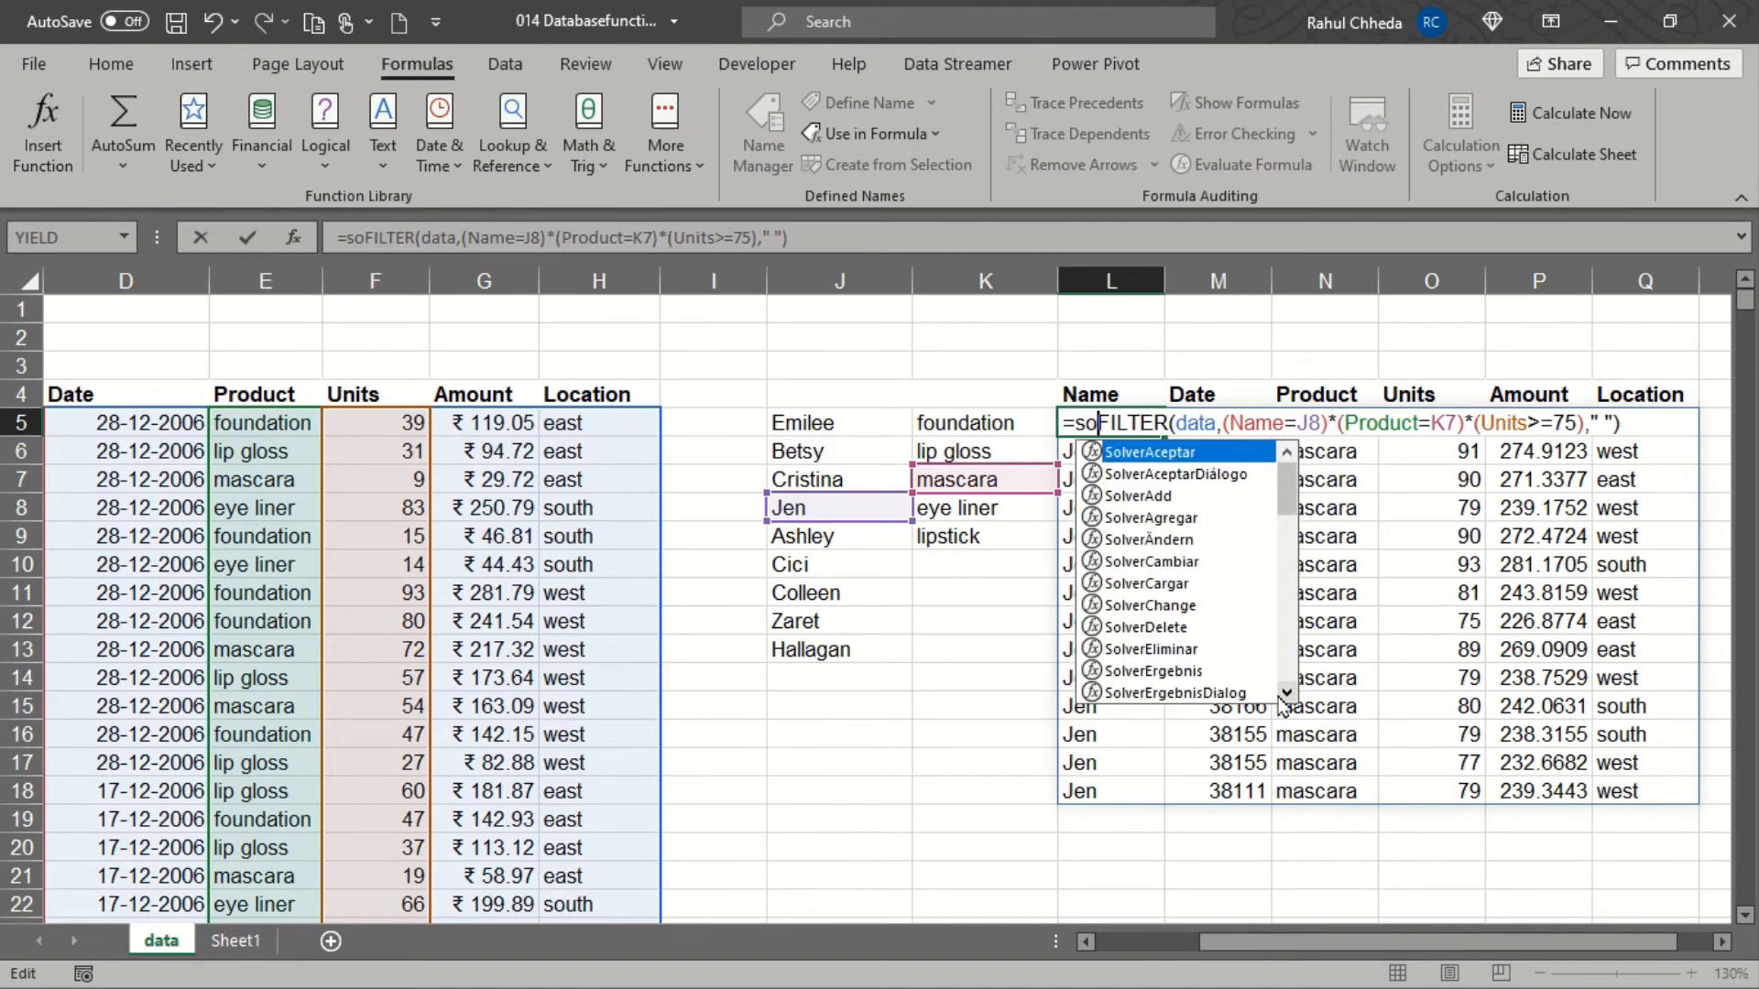
key("Tab")
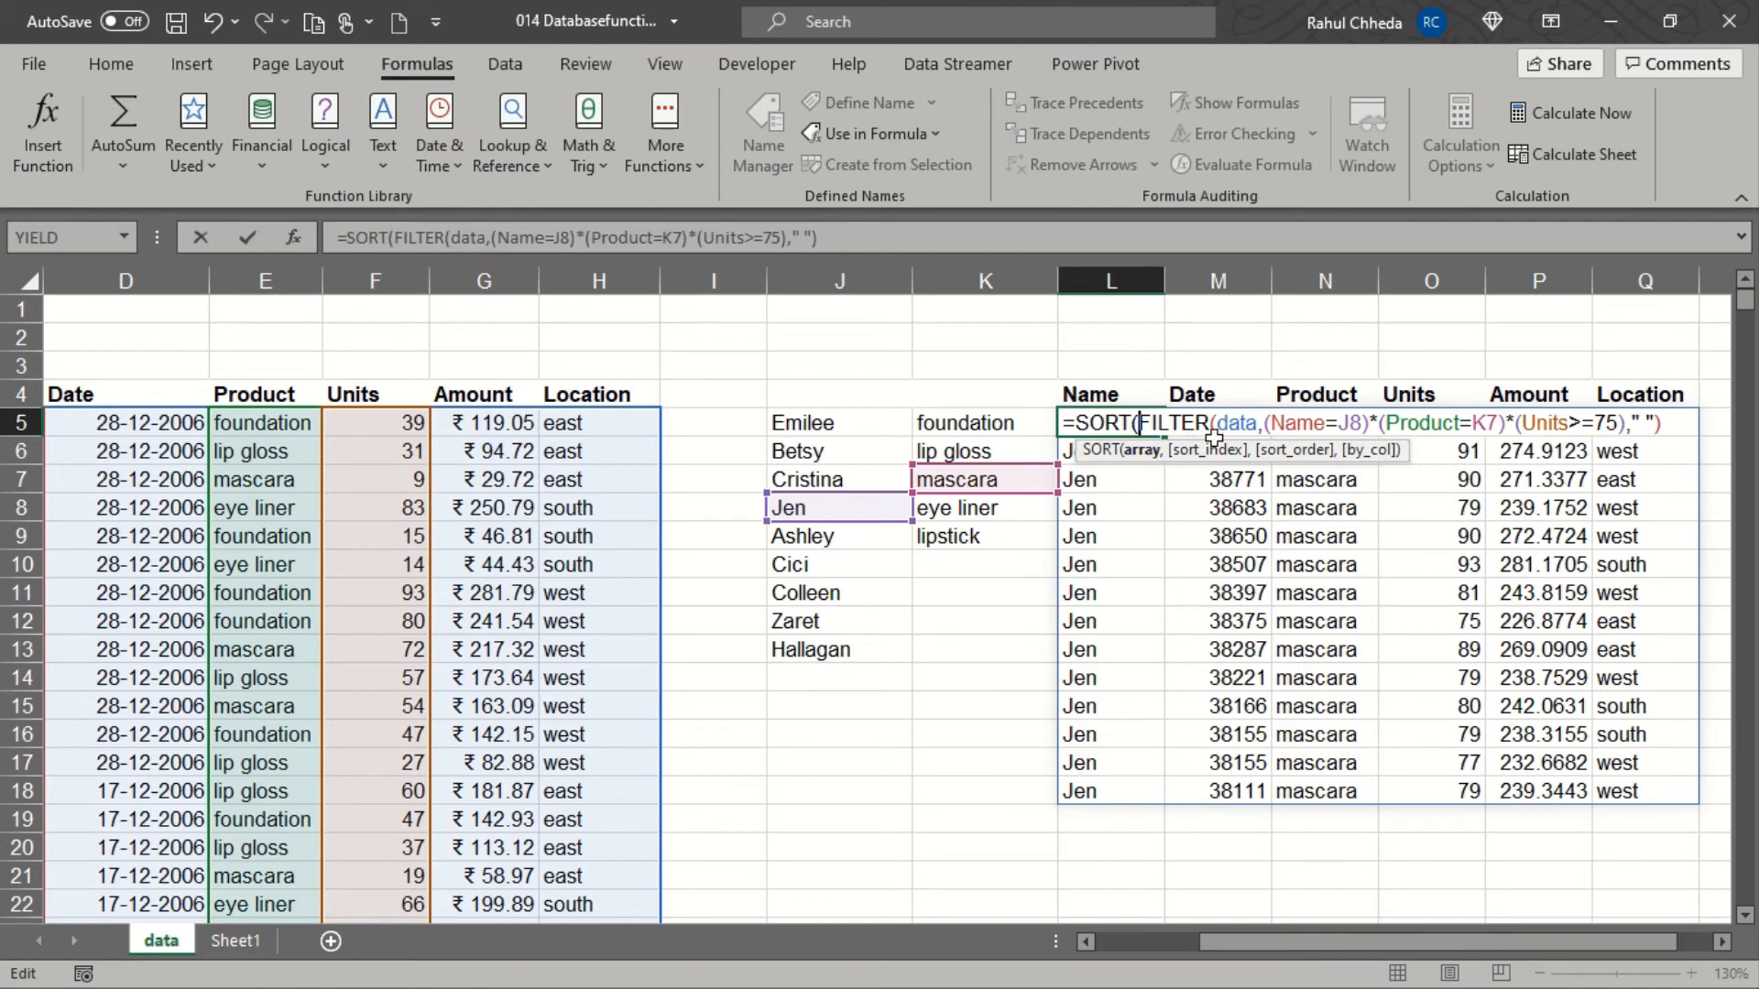
Complete the SORT formula in L5 with sort index 4 and sort order -1 for descending units.
left_click(1669, 426)
type(",")
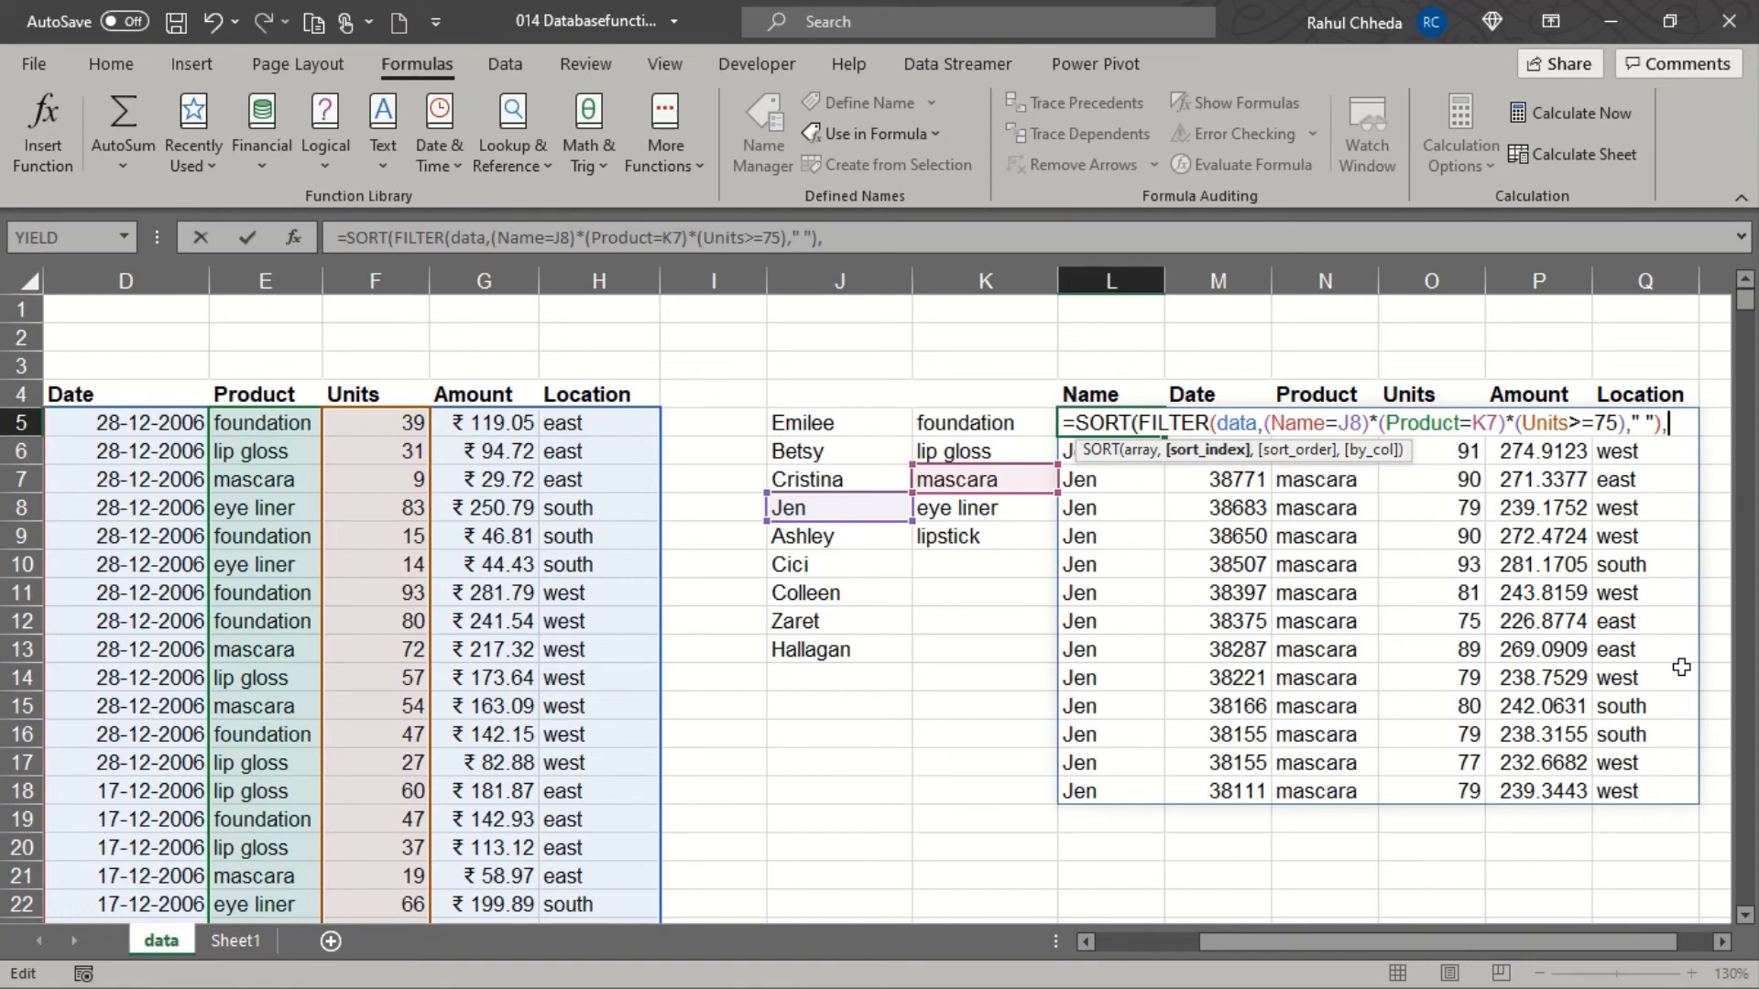
type("4,")
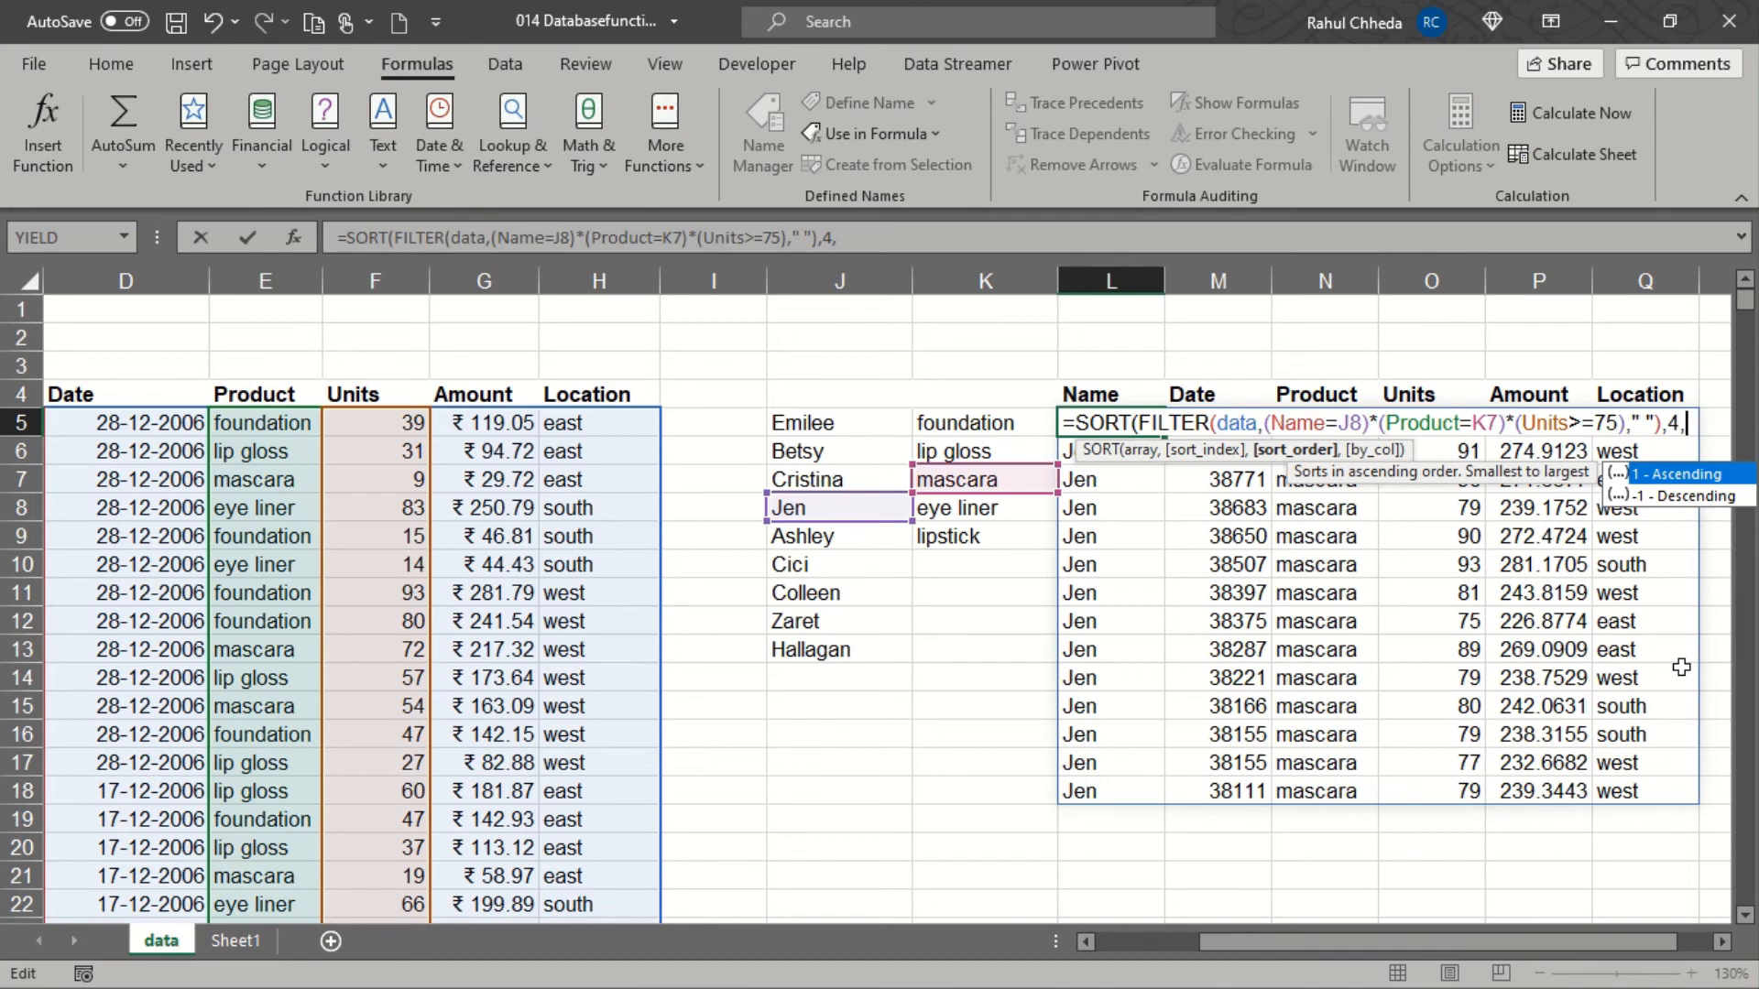
key("Down")
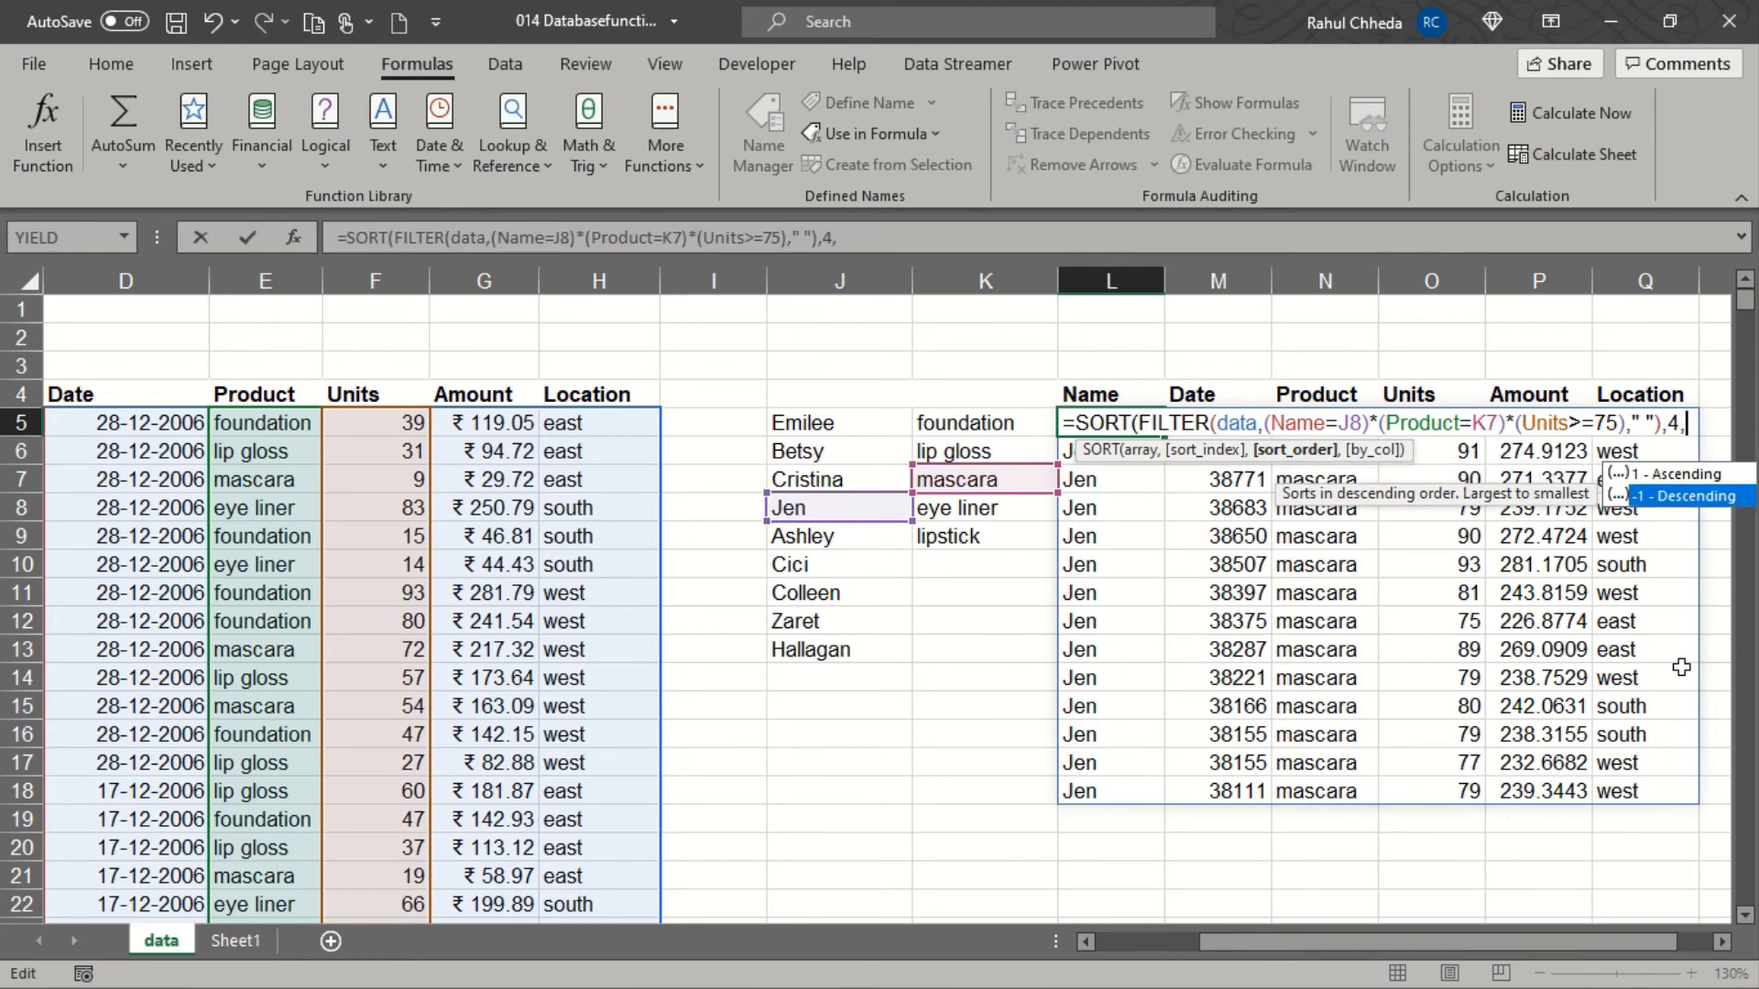
key("Tab")
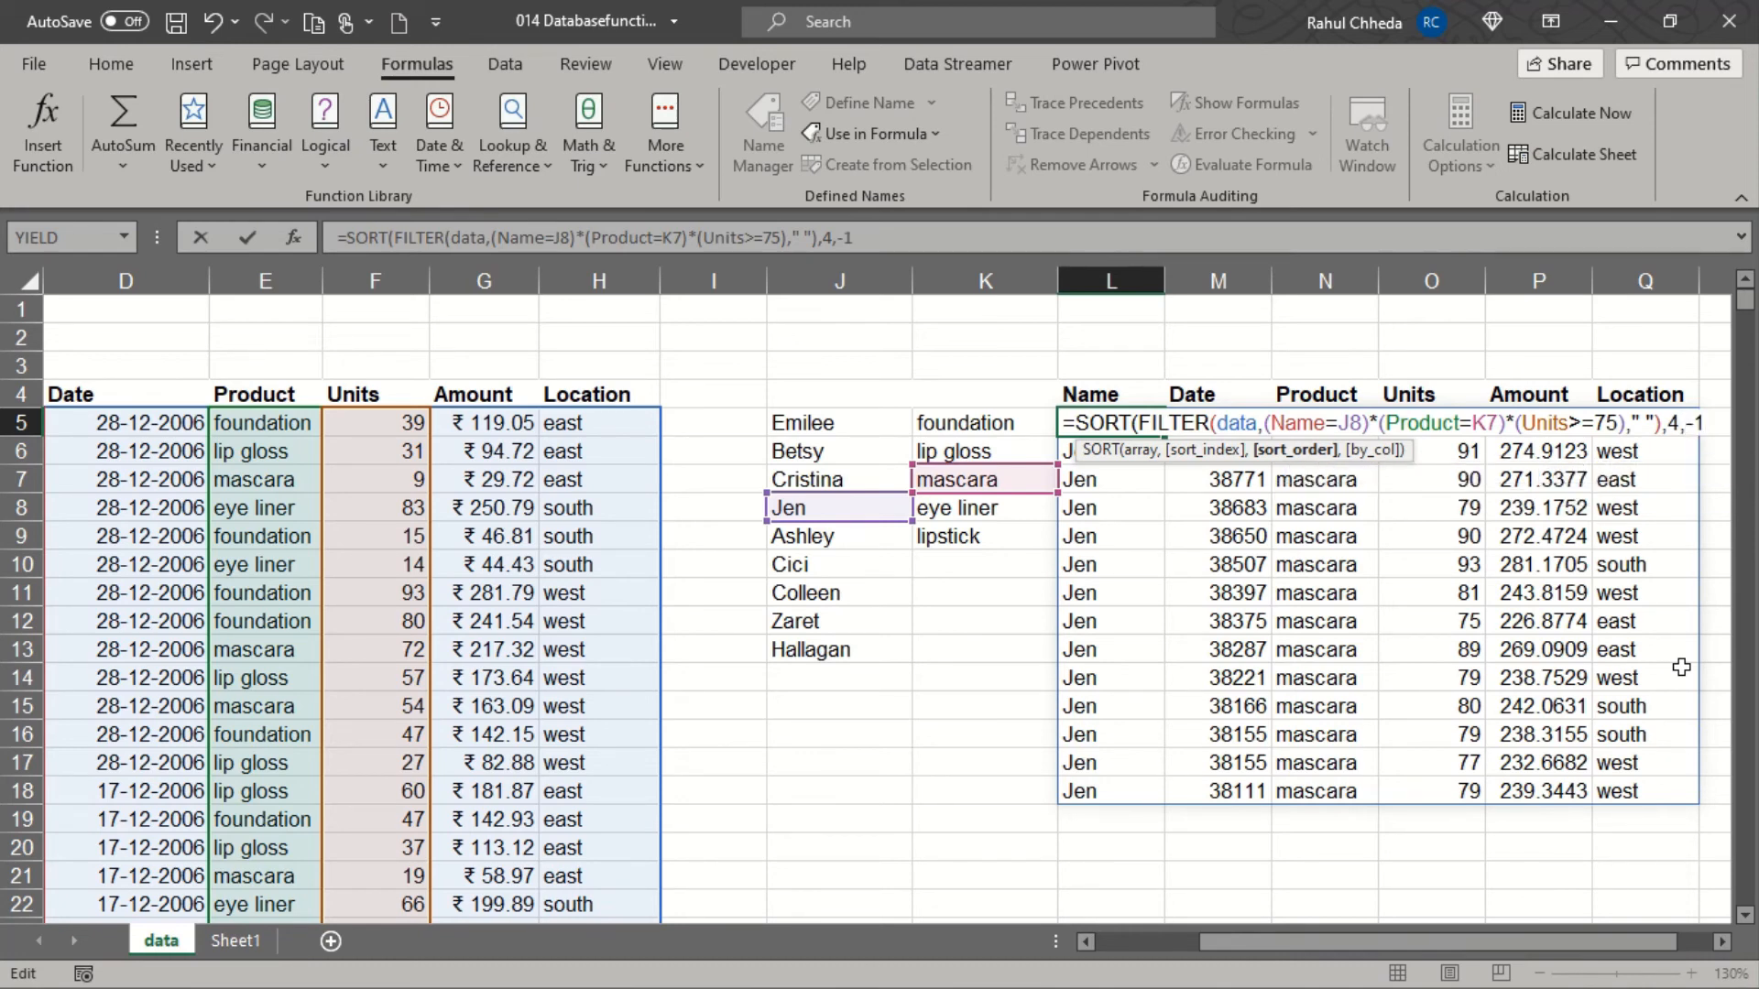
type(",")
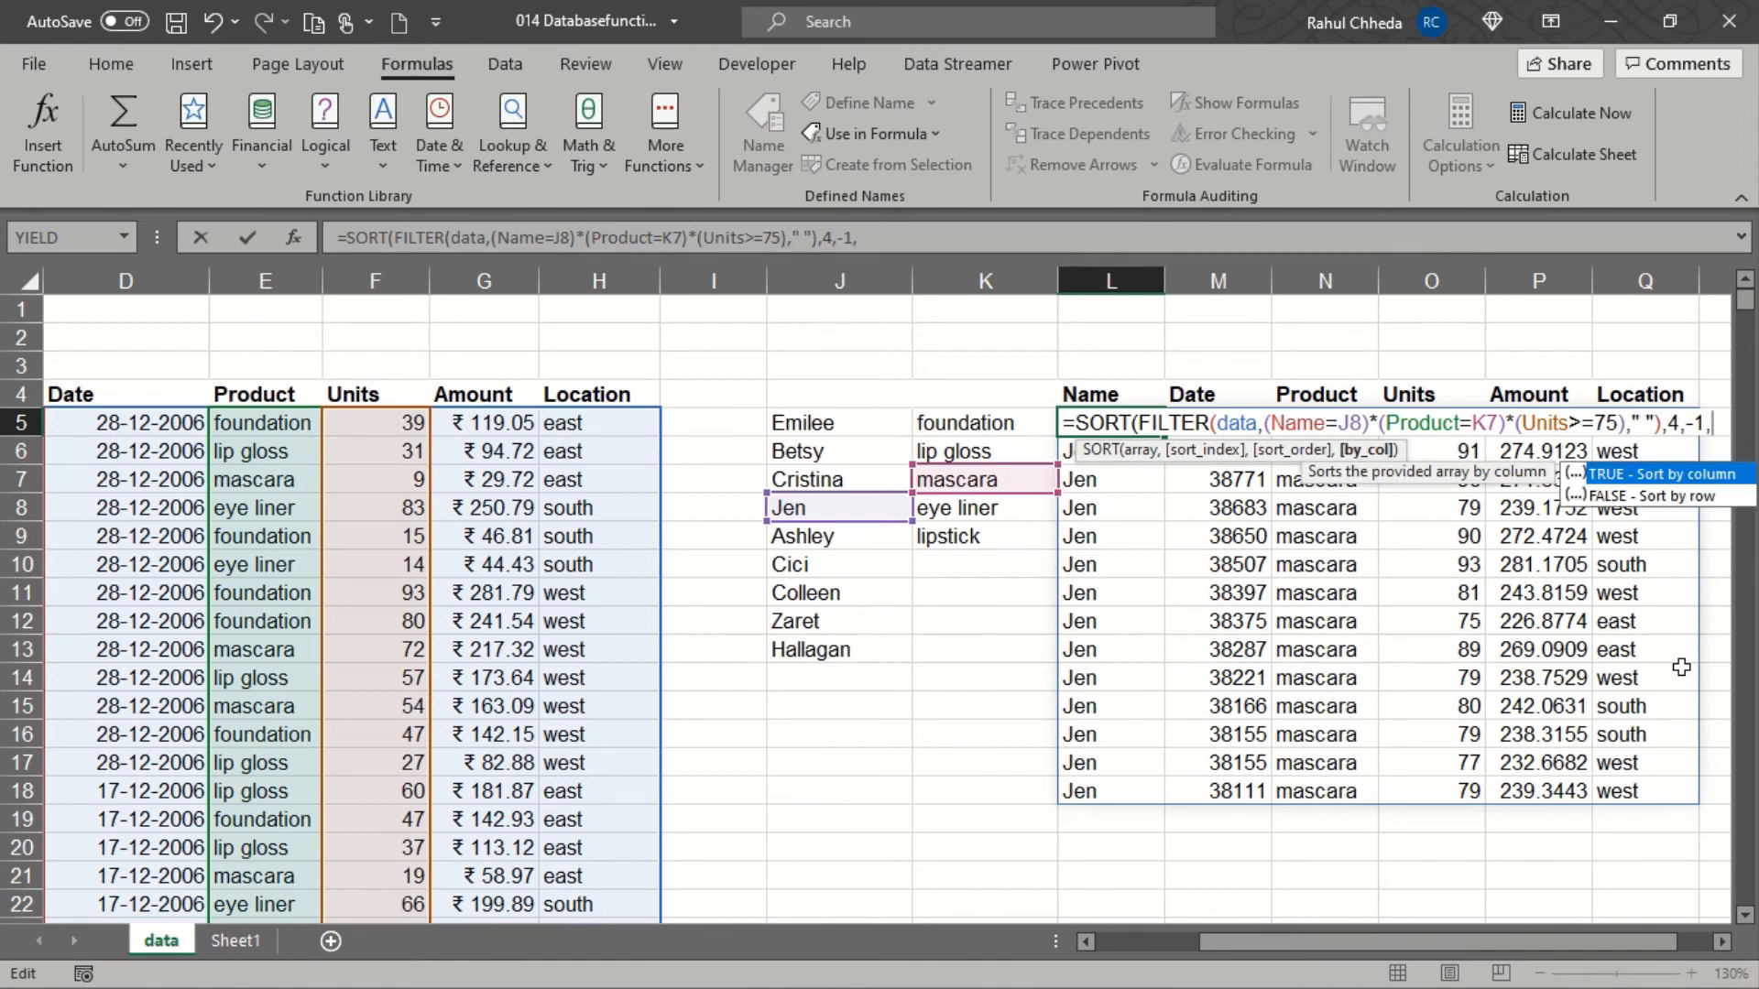
key("BackSpace")
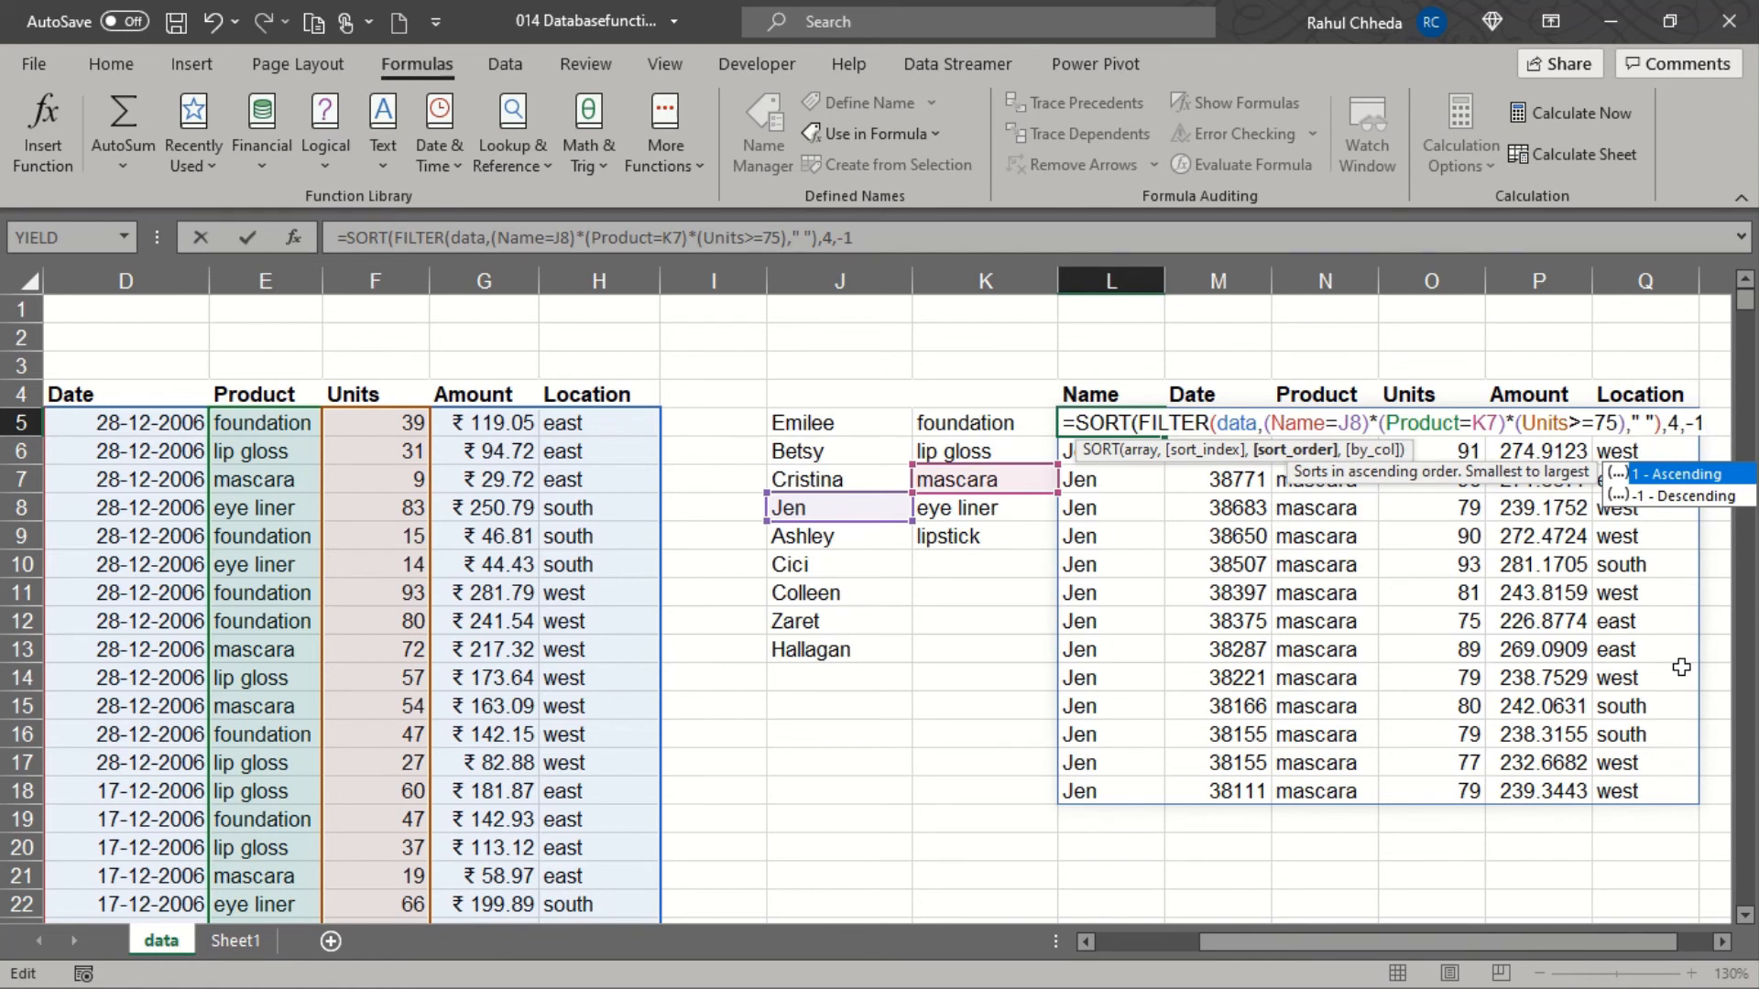
type(")")
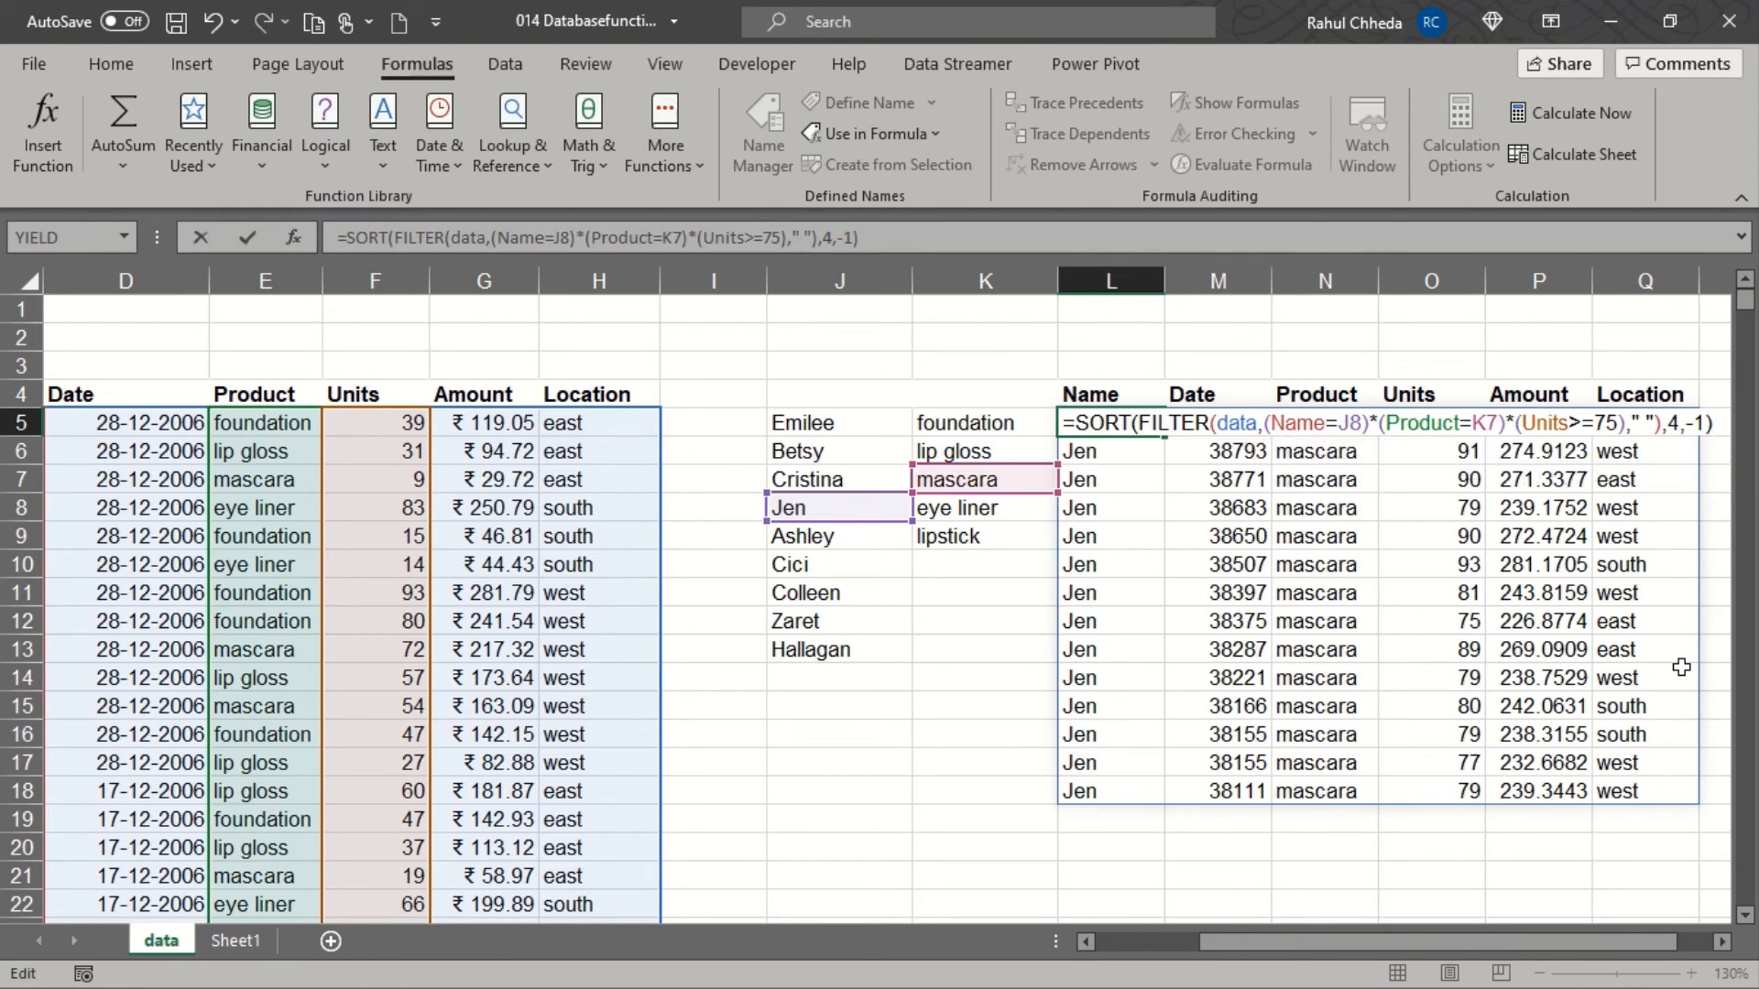
key("Return")
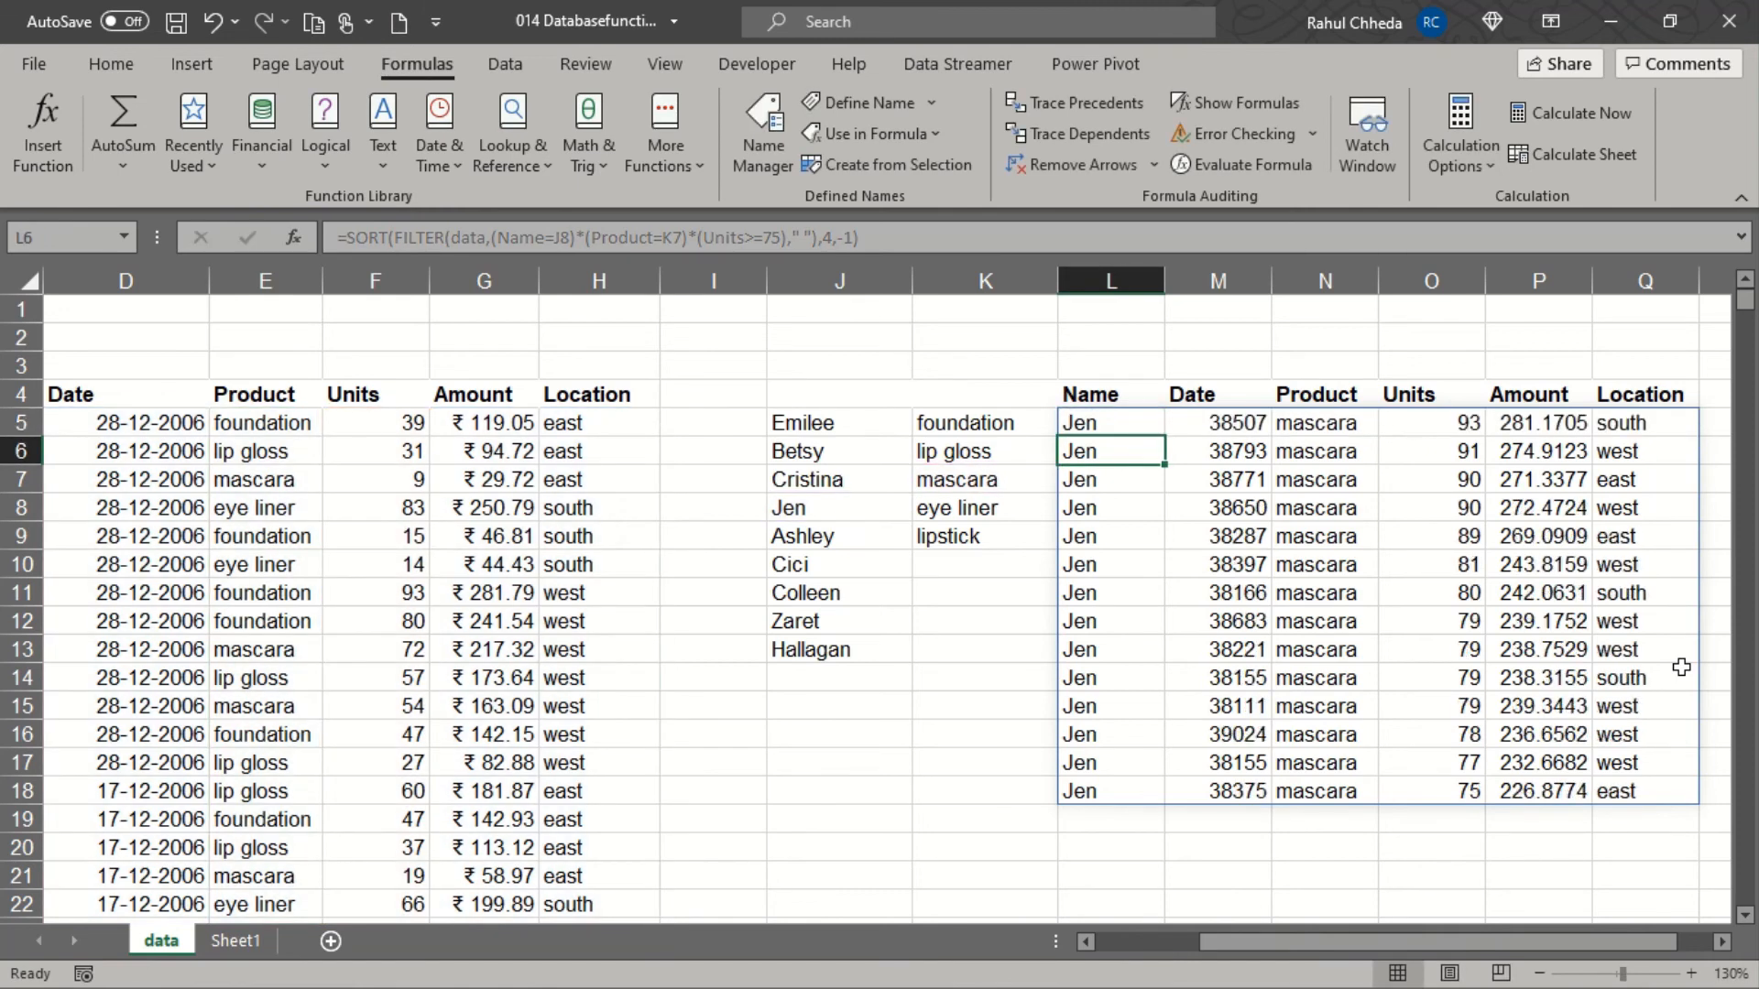